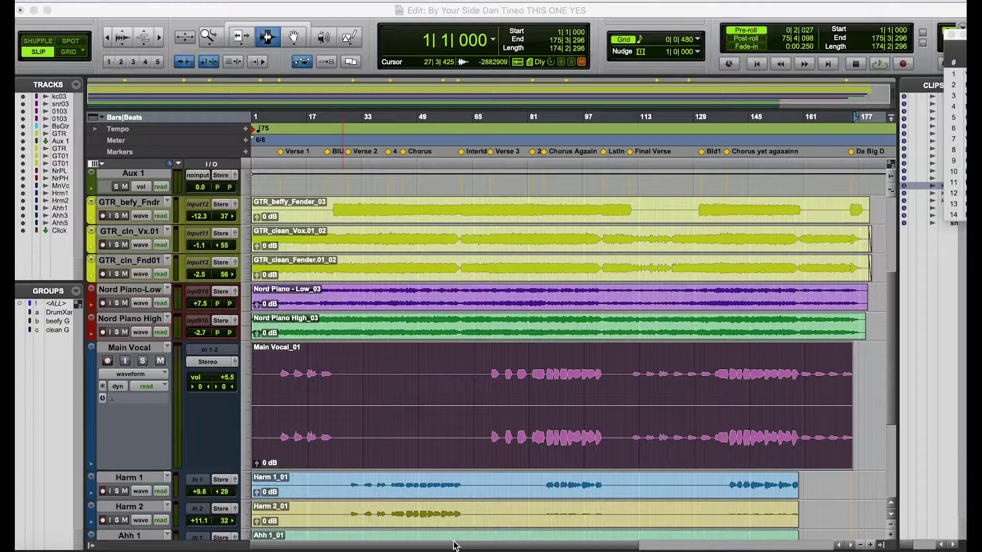
Switch to the Mix window and move the Aux 1 track between the Ahh 5 and Click tracks.
click(512, 404)
key(super+equal)
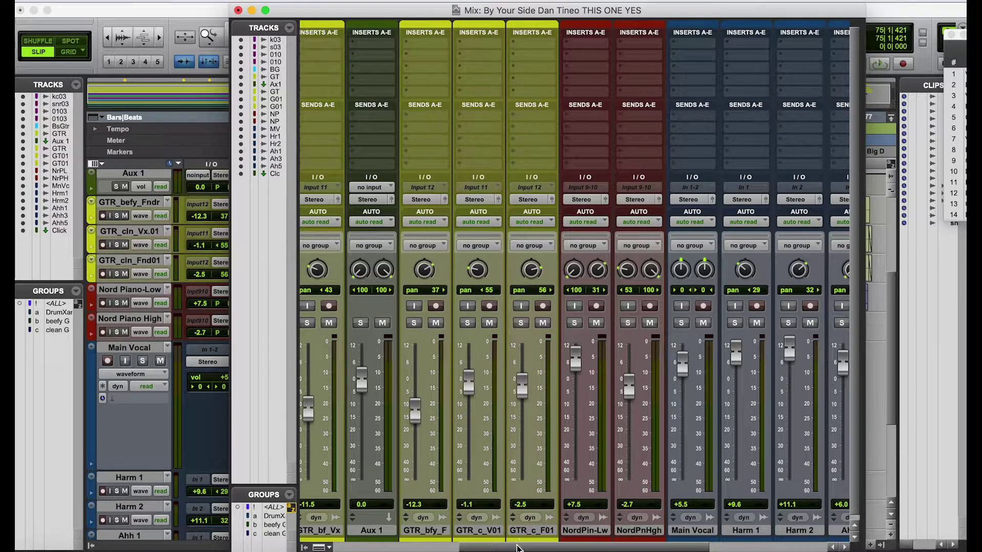
scroll(517, 549, left, 5)
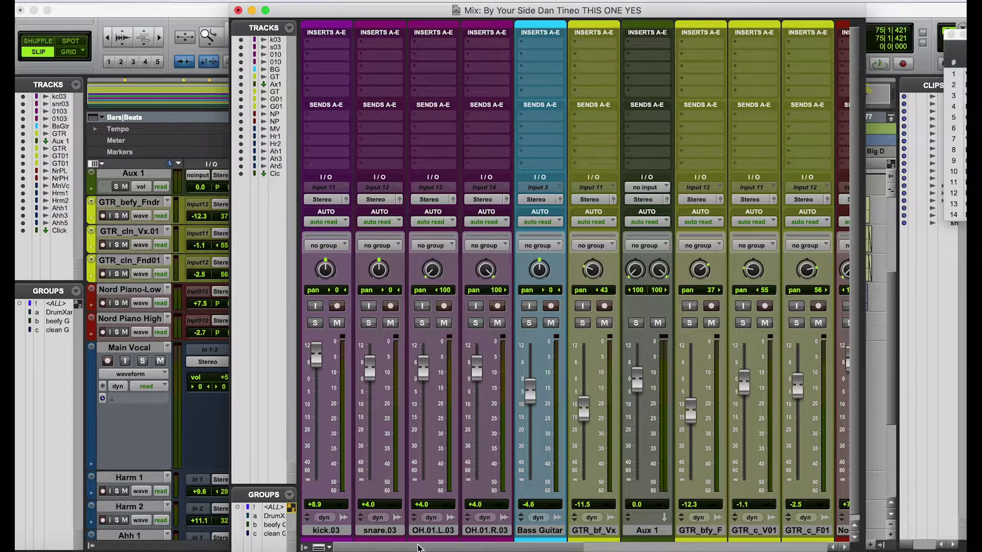
drag(419, 548, 495, 548)
click(470, 531)
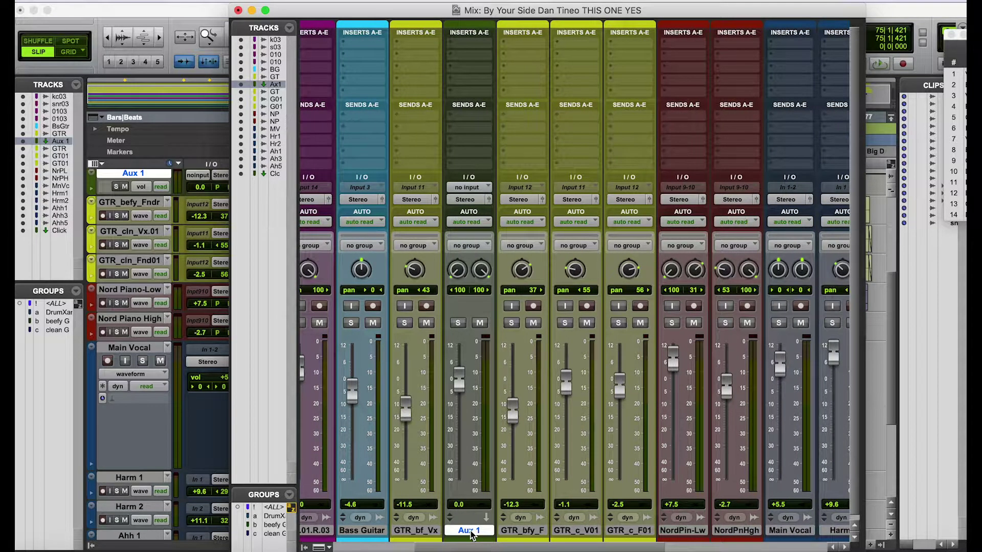
click(762, 547)
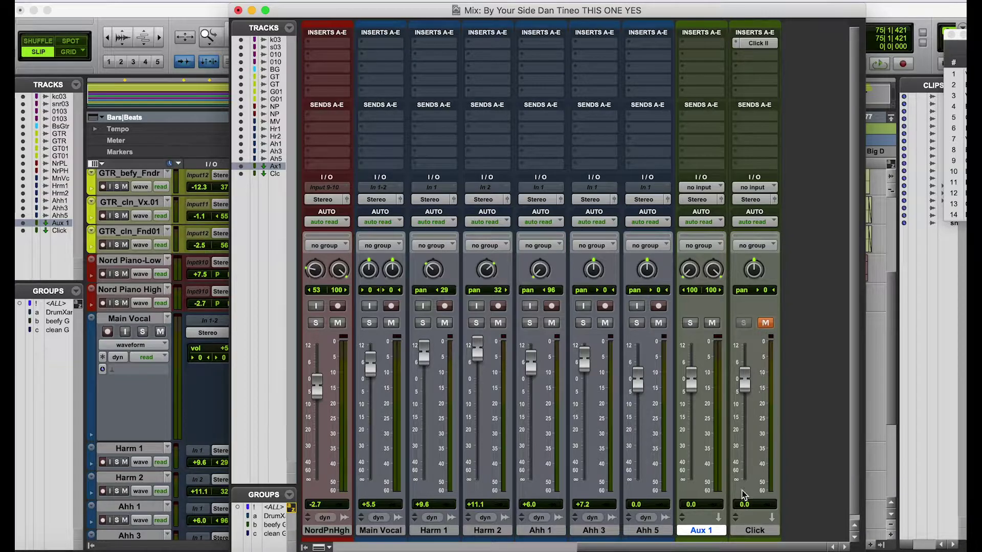
Make the Click track inactive and hide it from the mixer.
click(748, 531)
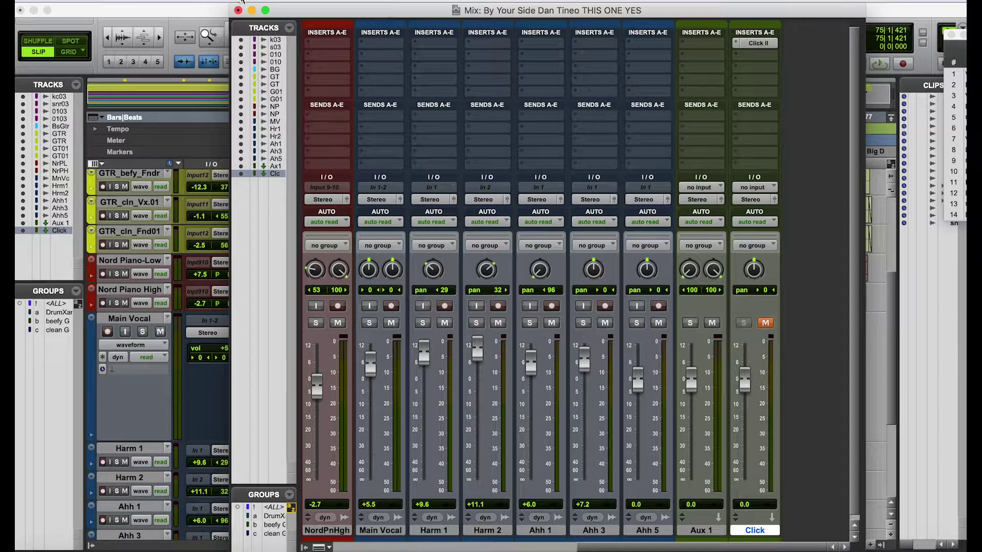
click(221, 1)
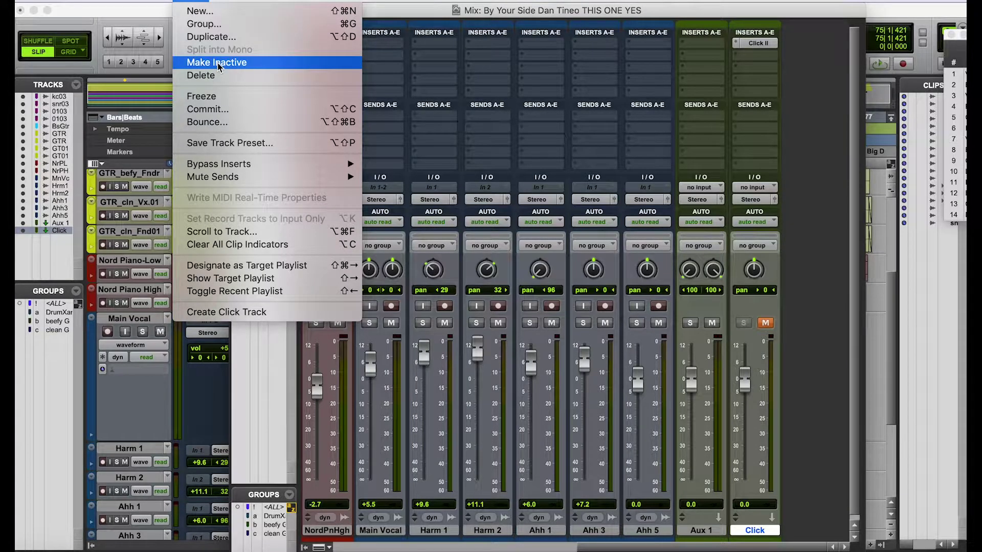
click(219, 62)
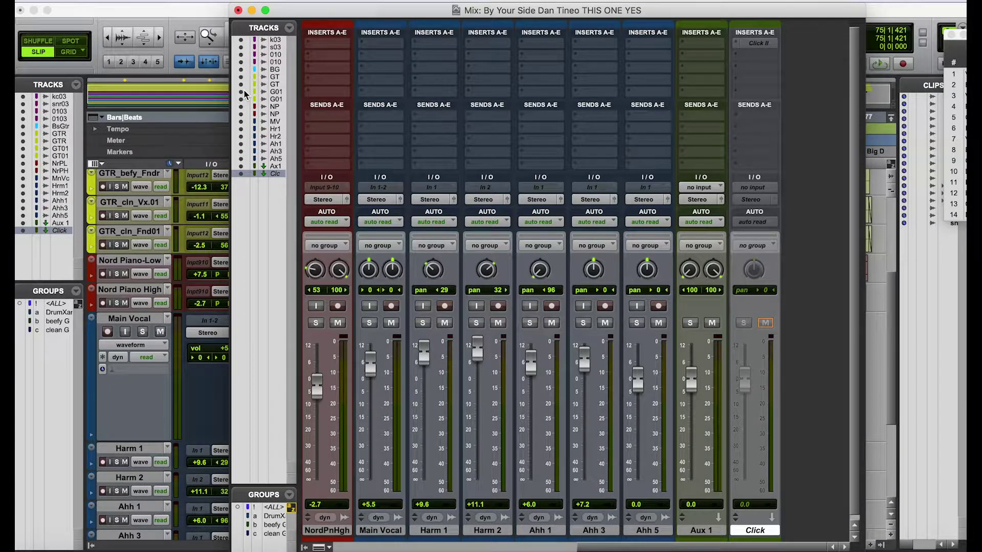
click(241, 174)
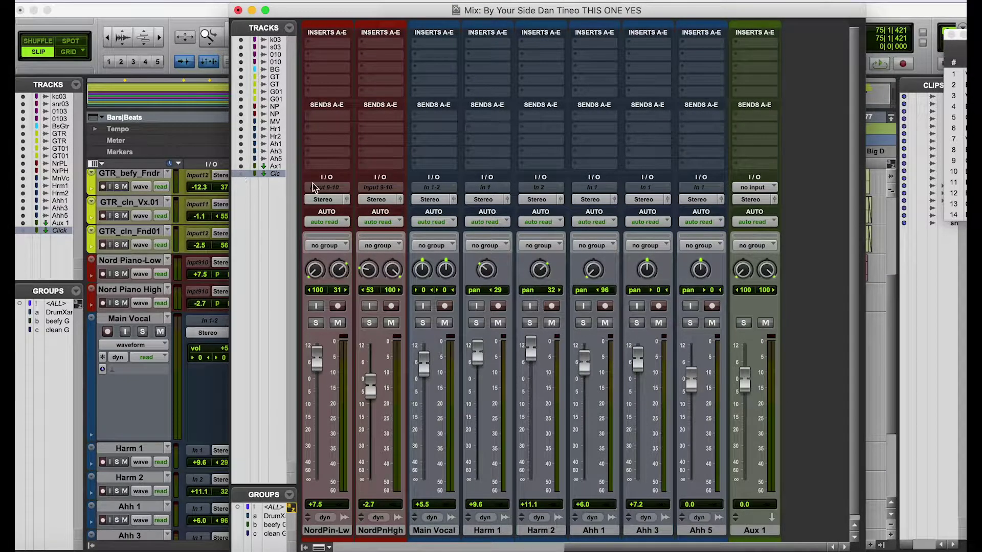
Insert the stereo D-Verb multichannel reverb in the first insert slot of the Aux 1 track.
click(756, 43)
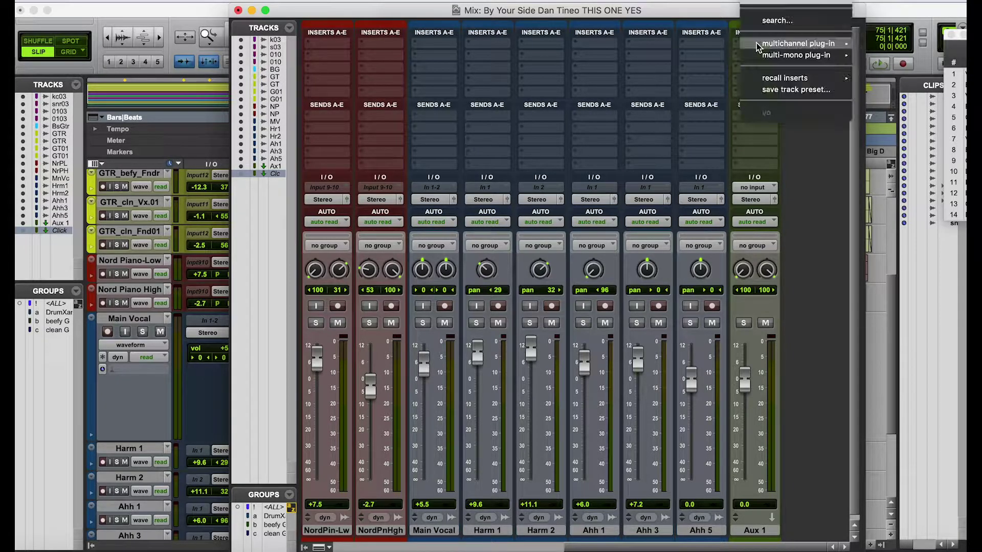
mouse_move(756, 43)
mouse_move(882, 48)
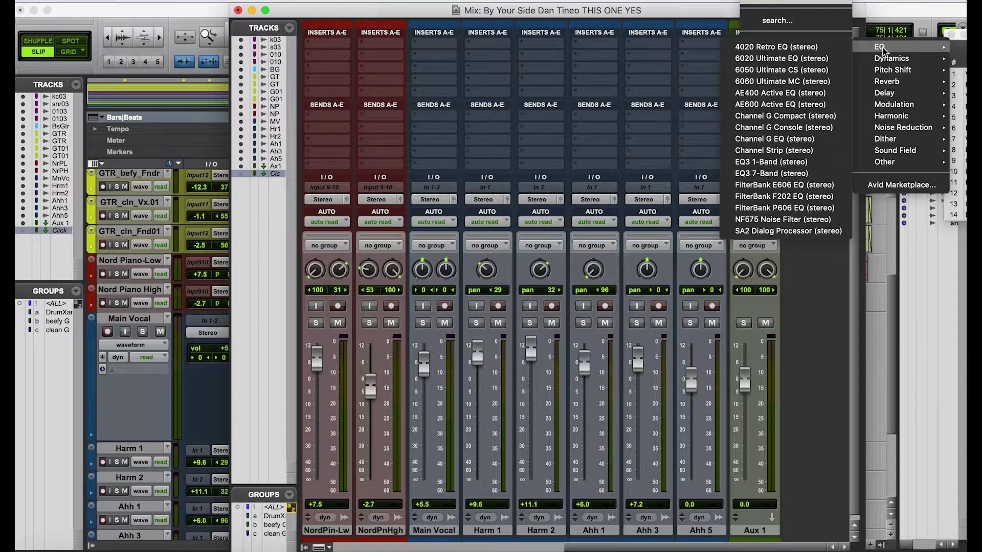
mouse_move(886, 84)
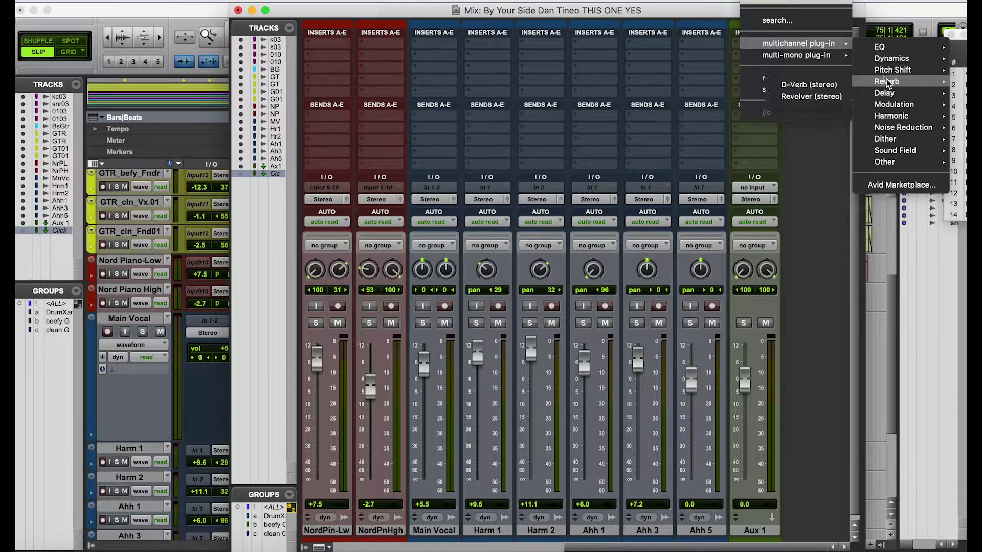
click(815, 86)
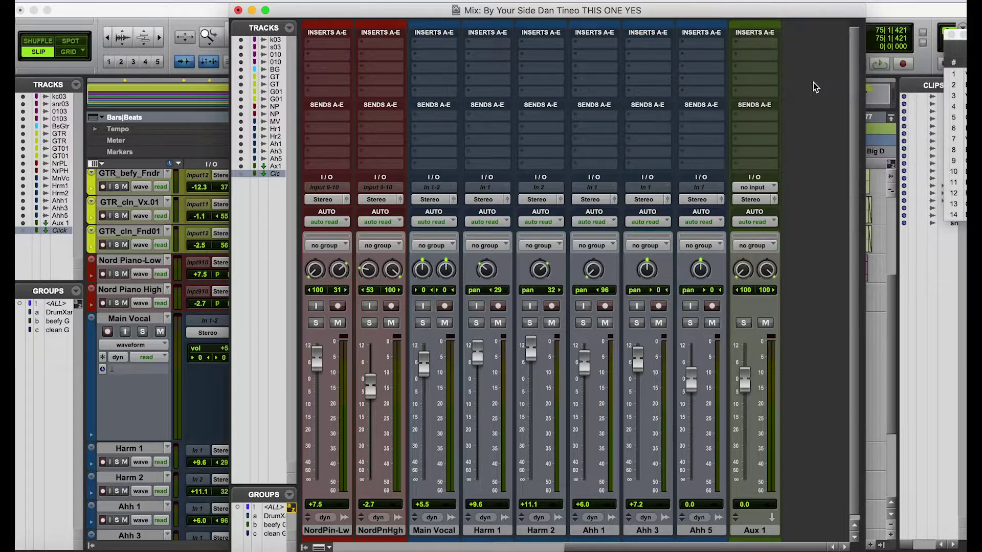
Set D-Verb to the Plate algorithm with an input gain of about -0.8 dB and close the plug-in window.
click(323, 259)
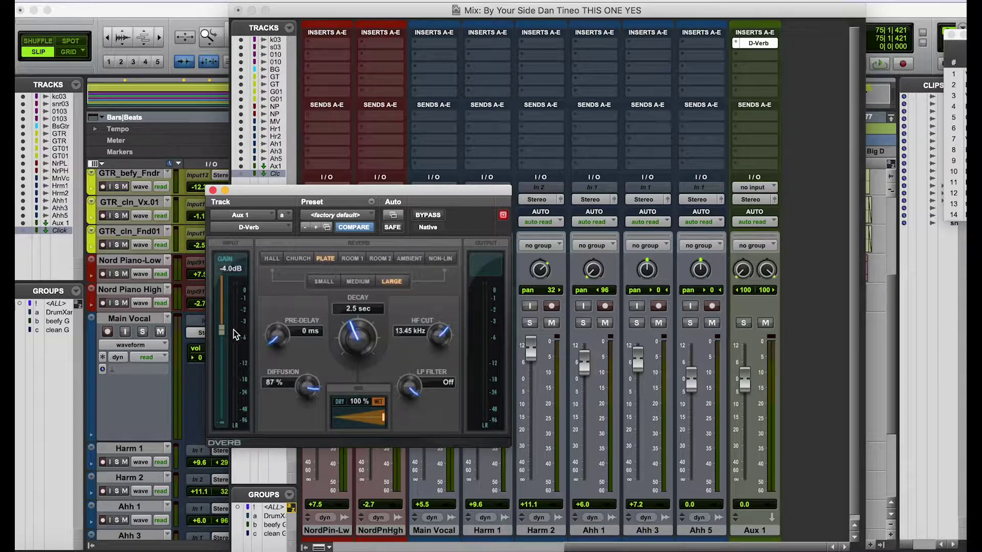
drag(221, 335, 222, 294)
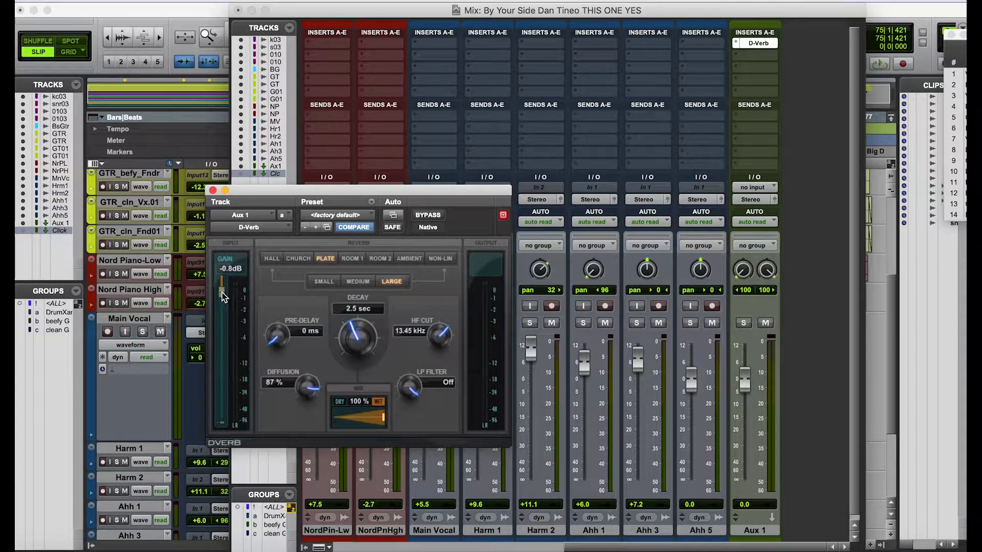
click(213, 190)
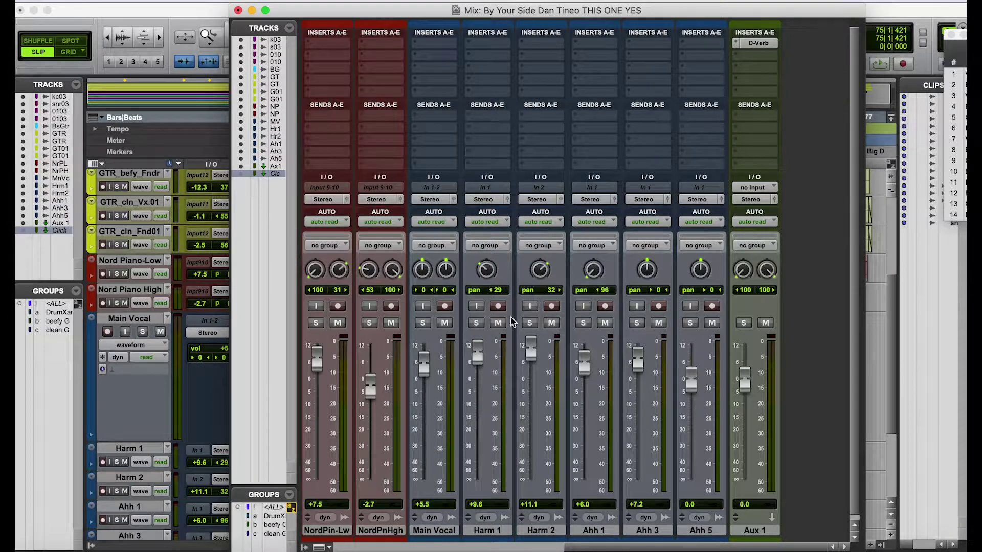
Rename the Aux 1 track as VERB.
double_click(748, 531)
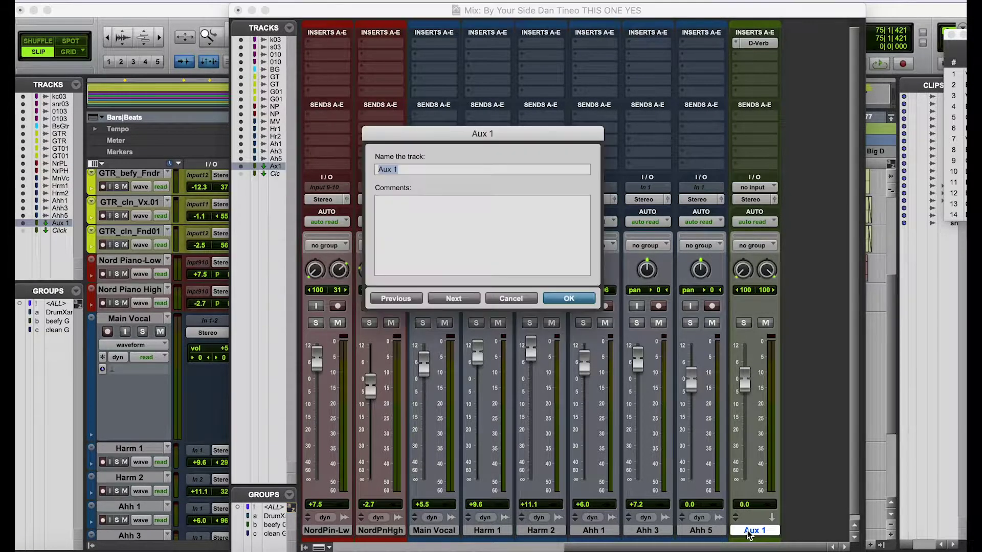
text(VERB)
key(Return)
Set the VERB track's input to the stereo Bus 1-2.
click(752, 188)
mouse_move(757, 188)
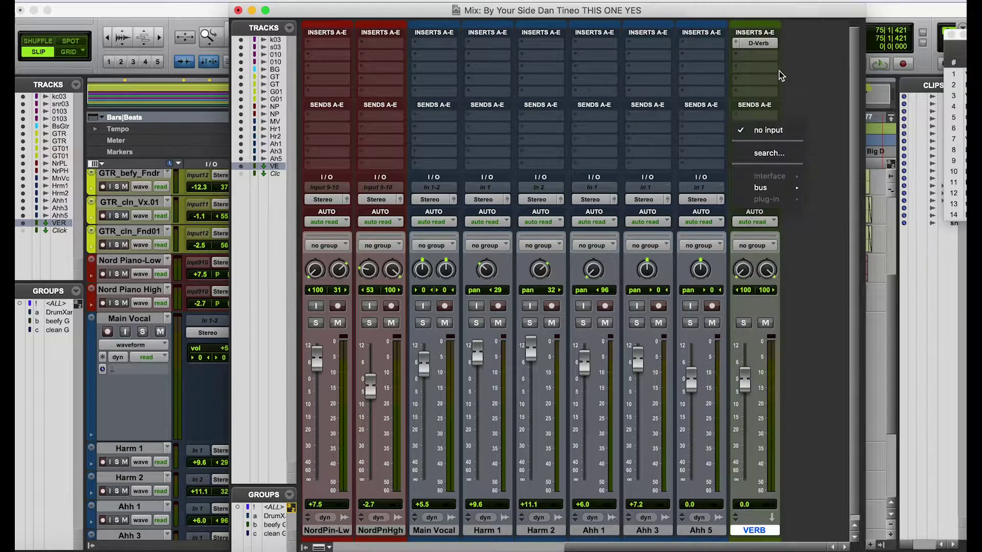
mouse_move(815, 192)
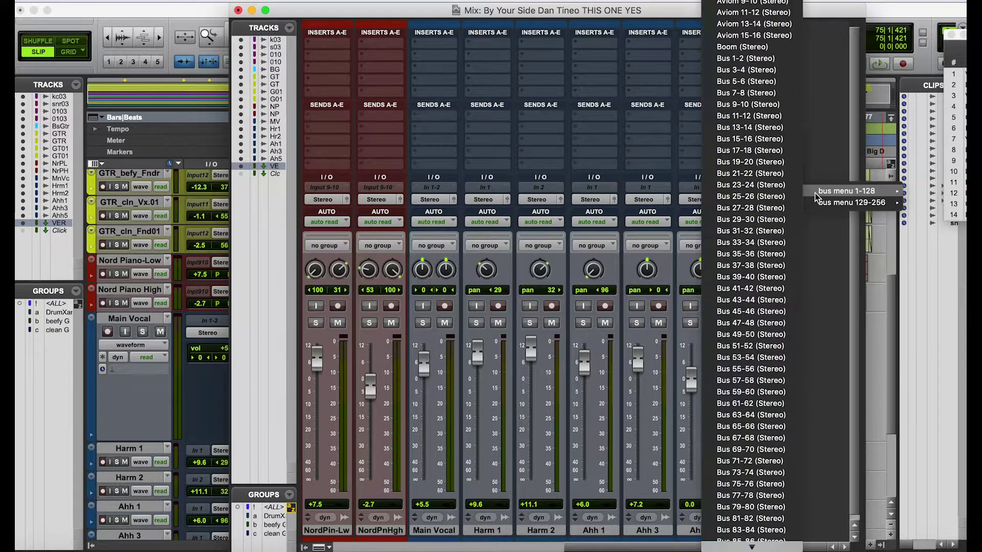
click(753, 60)
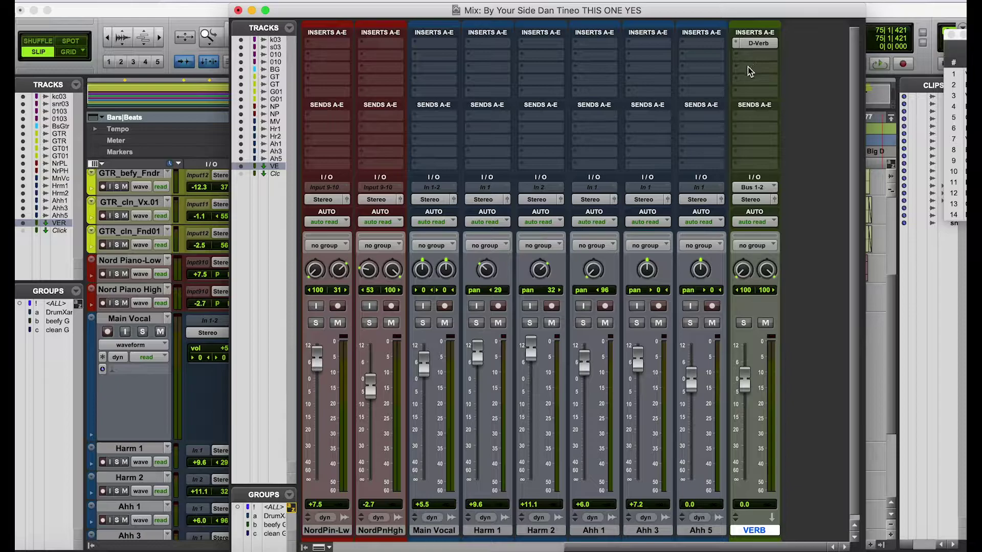
Assign the stereo Bus 1-2 to the first send of all the tracks at once.
click(699, 121)
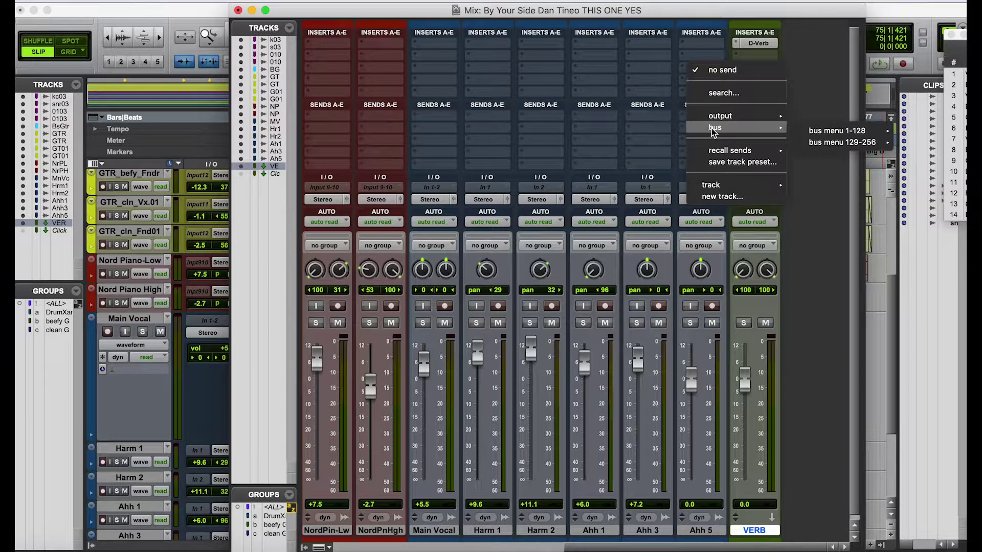
mouse_move(778, 134)
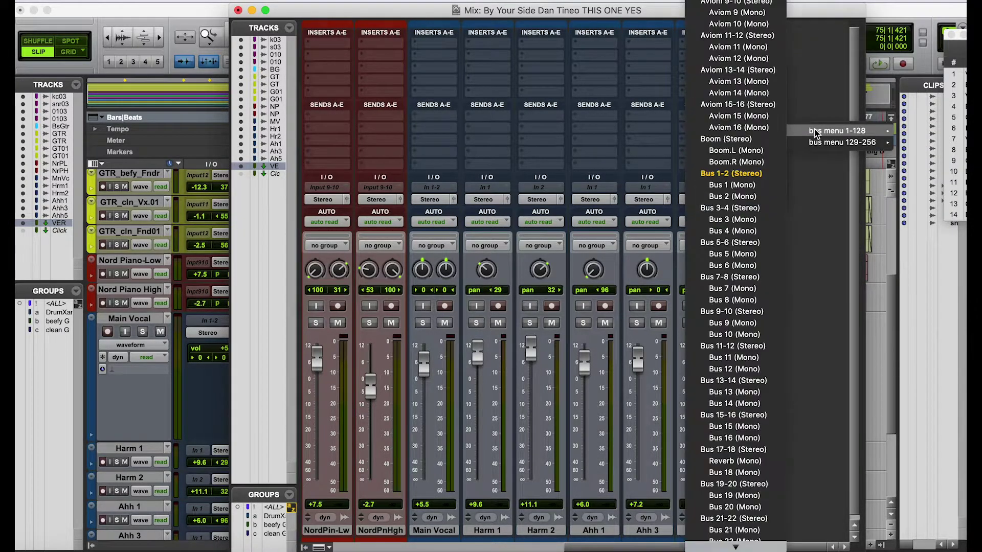
alt+click(747, 173)
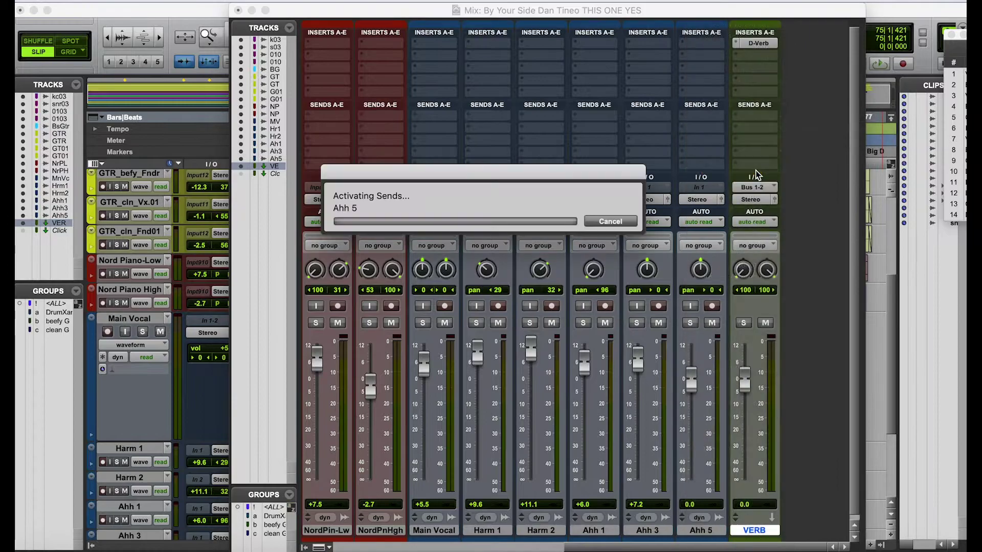
click(491, 9)
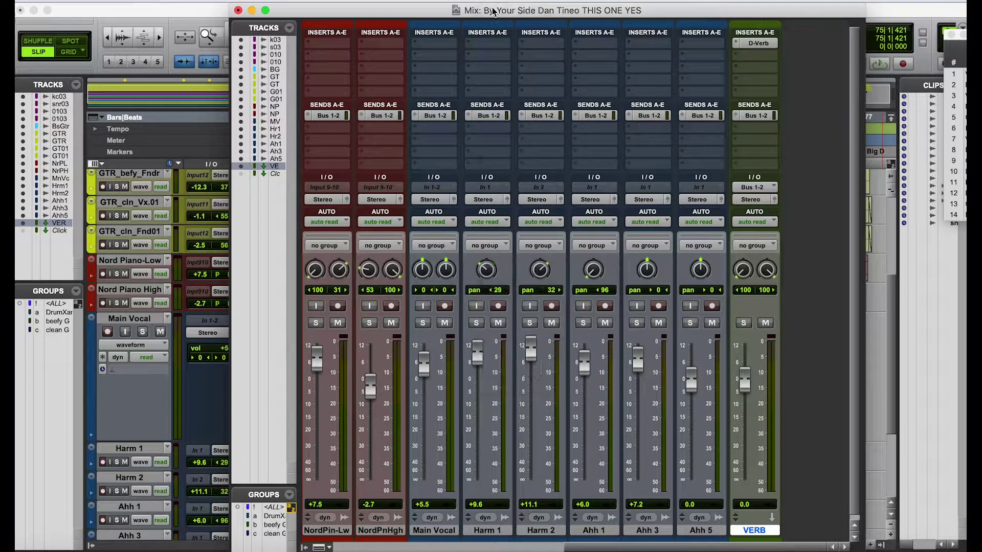
Set the first send slot of the VERB track to no send.
click(740, 118)
mouse_move(739, 119)
click(752, 70)
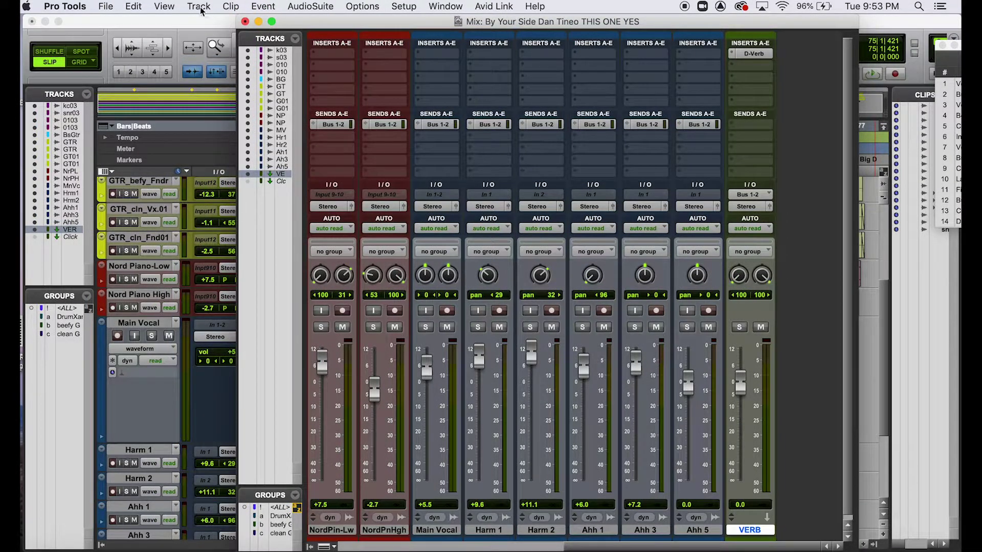
Expand Send A in the mixer so each track shows its send level and pan controls.
click(170, 7)
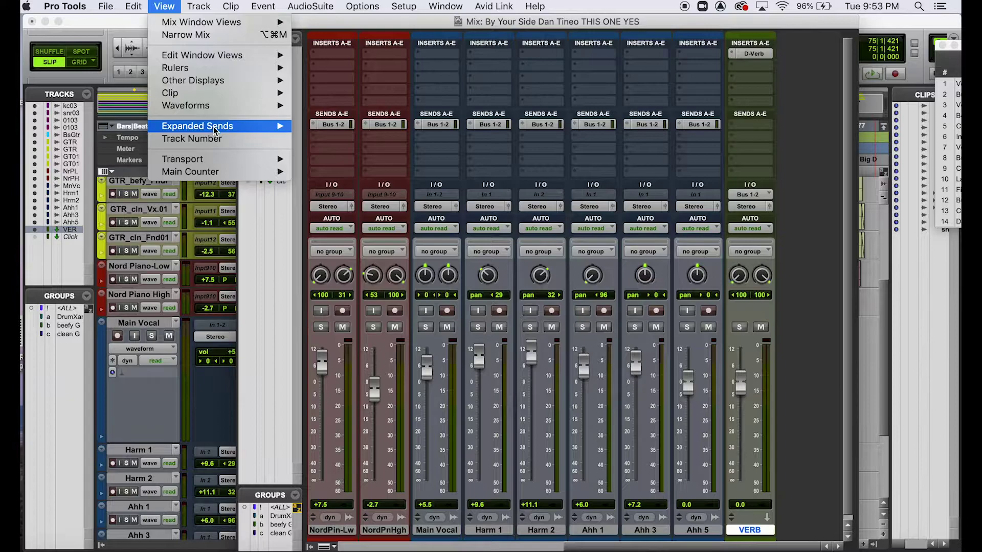
mouse_move(264, 128)
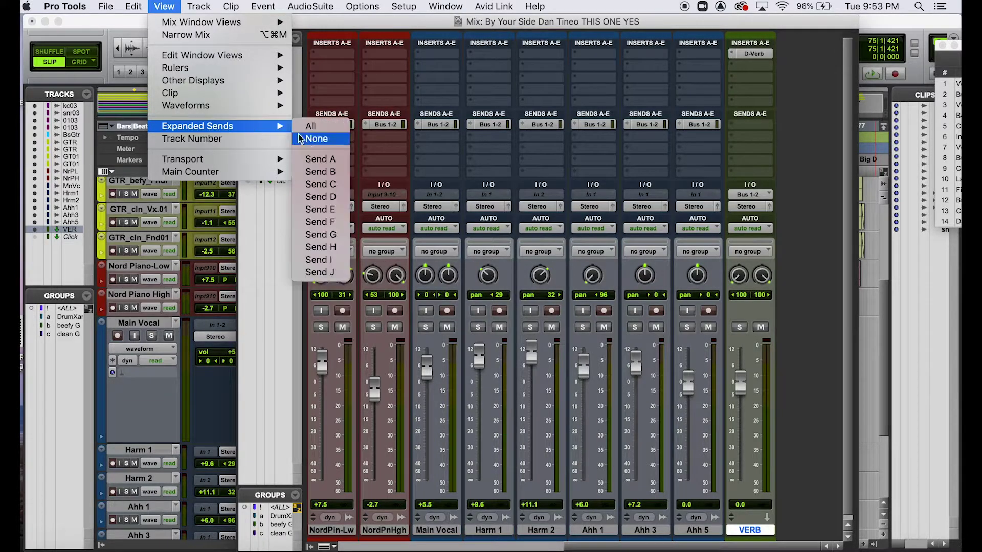
click(322, 159)
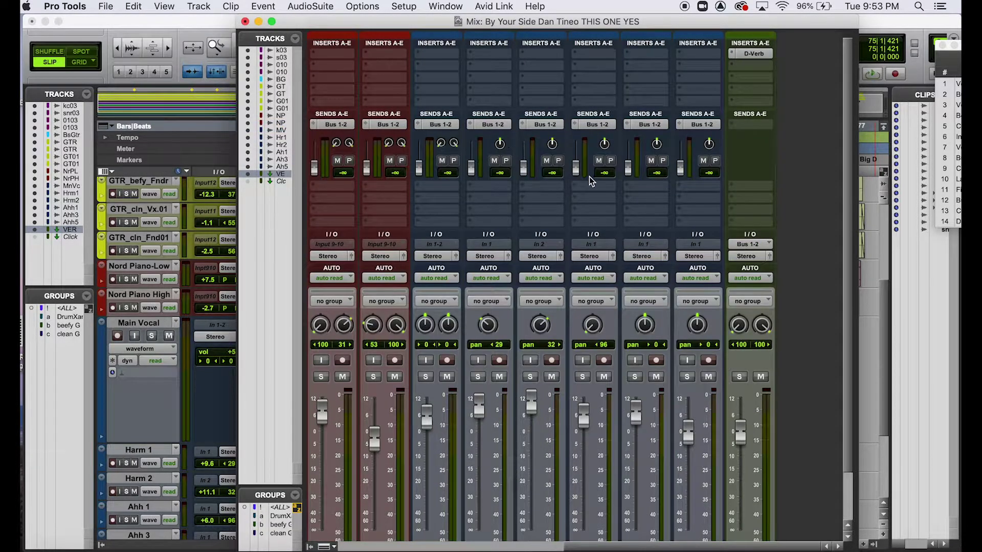
Set the left-channel pan of the Nord Piano High track to 32.
drag(849, 170, 849, 219)
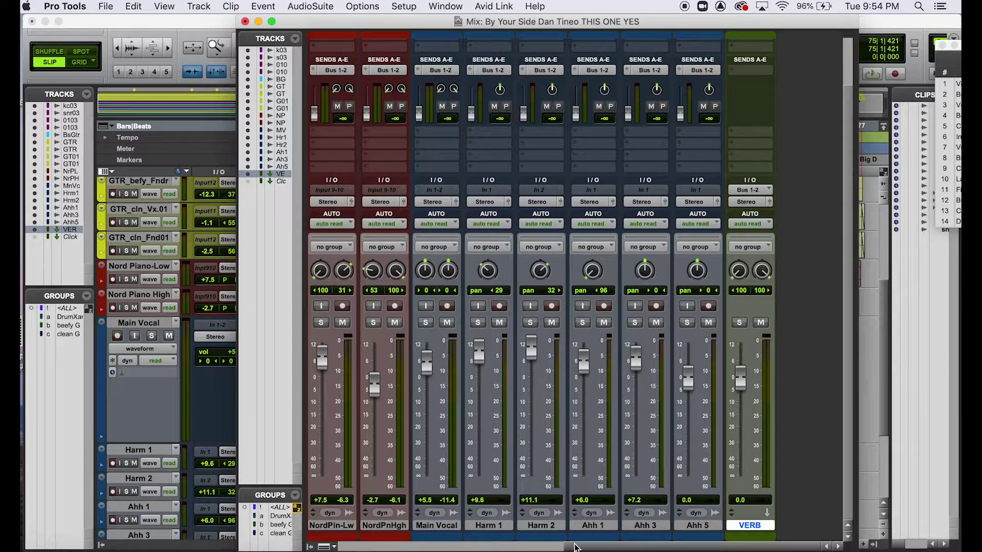
drag(575, 547, 346, 540)
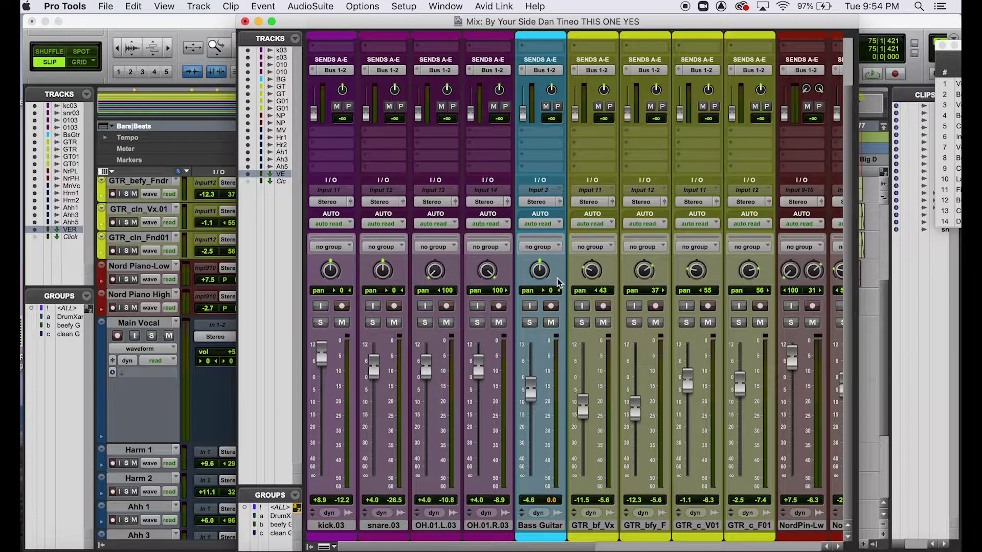
scroll(556, 537, right, 8)
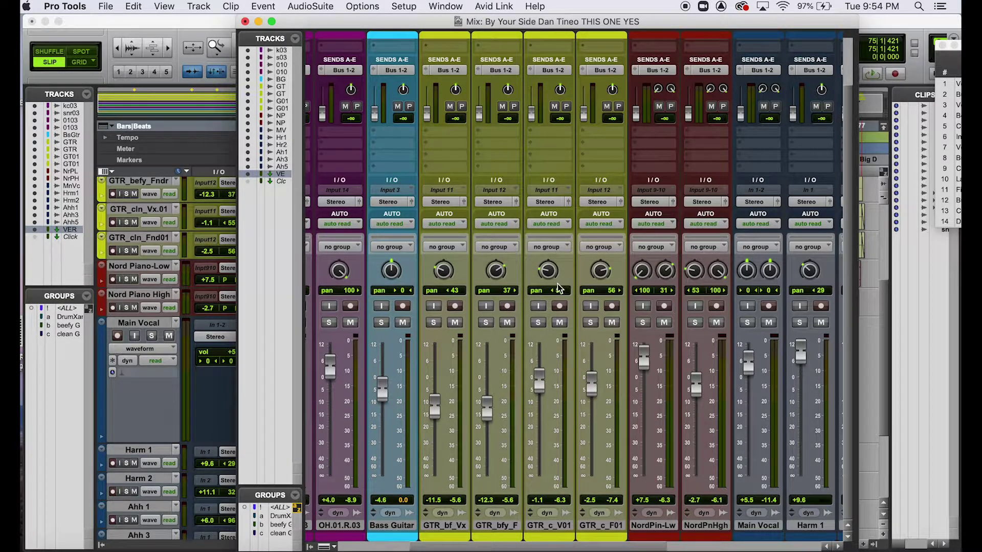
drag(690, 277, 691, 284)
Select the Main Vocal track and switch to the Edit window.
drag(579, 548, 677, 546)
click(559, 527)
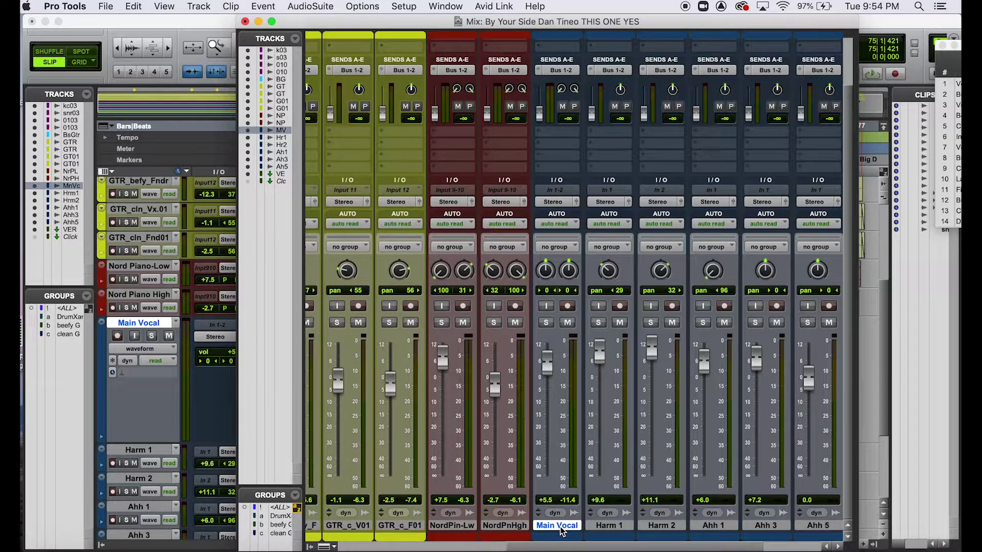
key(super+equal)
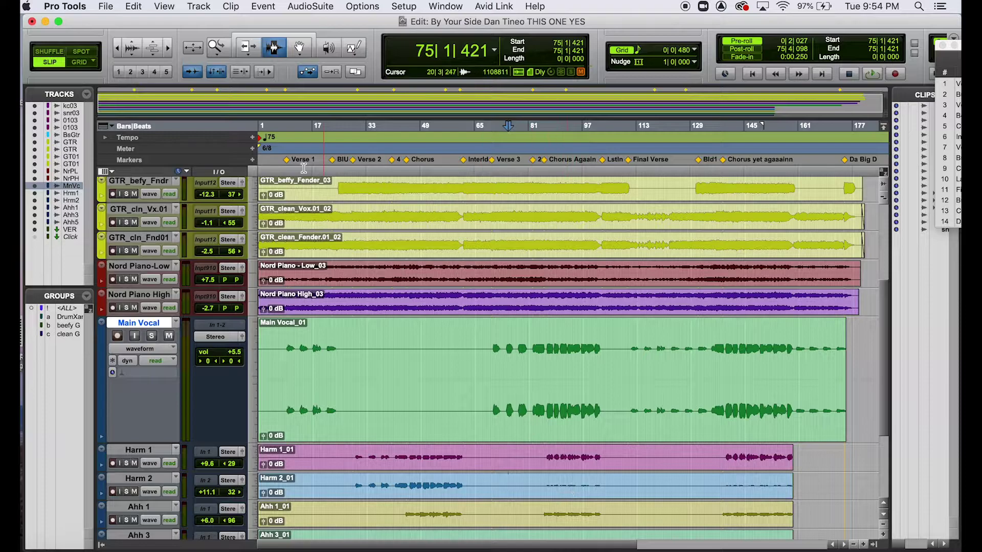
Examine the Main Vocal waveform closely around bar 84 to compare its two stereo channels.
click(219, 52)
drag(537, 333, 554, 335)
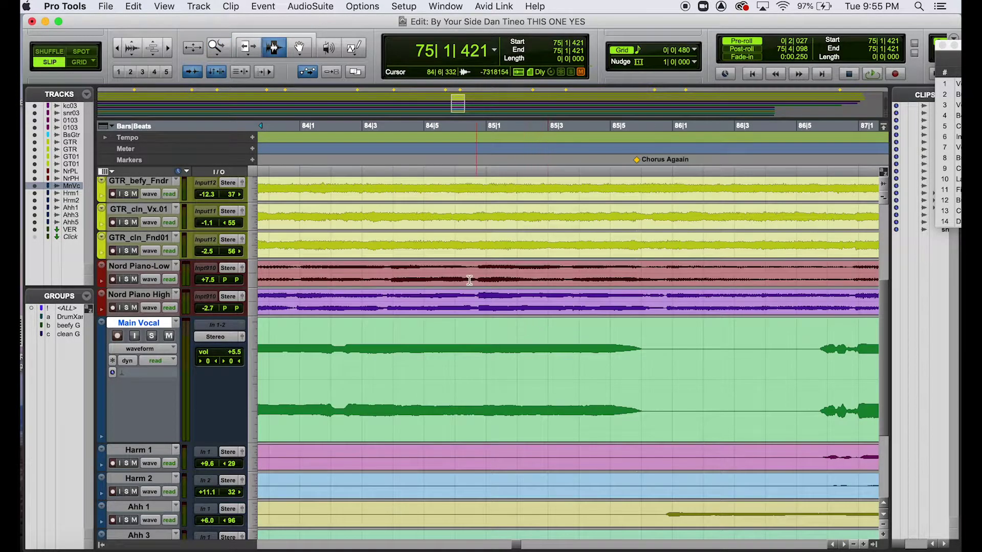
click(217, 48)
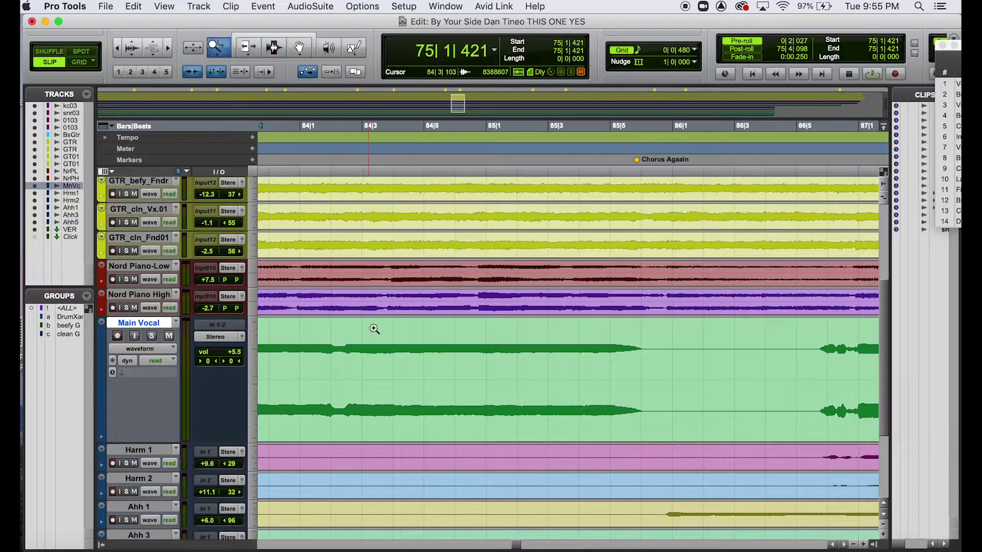
drag(390, 338, 420, 337)
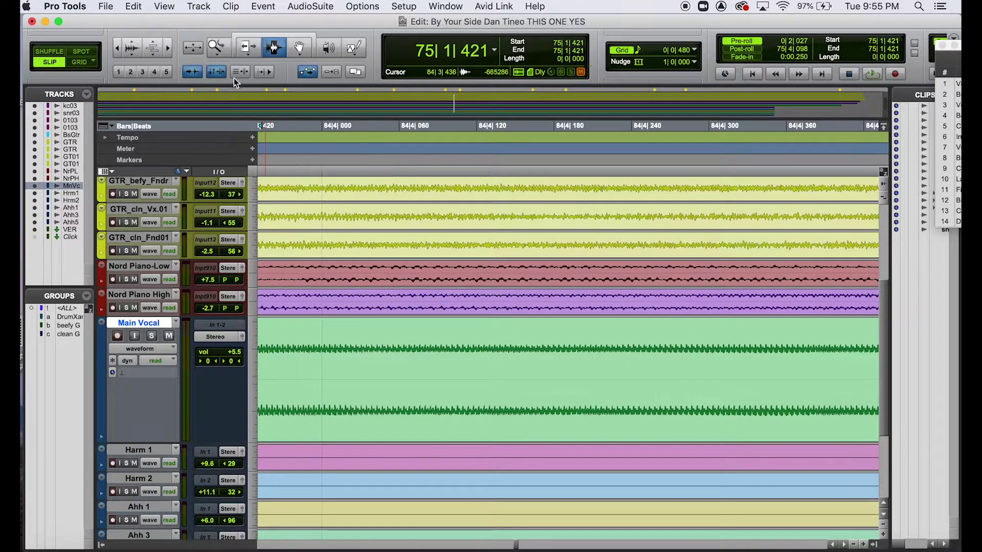
click(221, 51)
click(225, 54)
drag(381, 339, 437, 332)
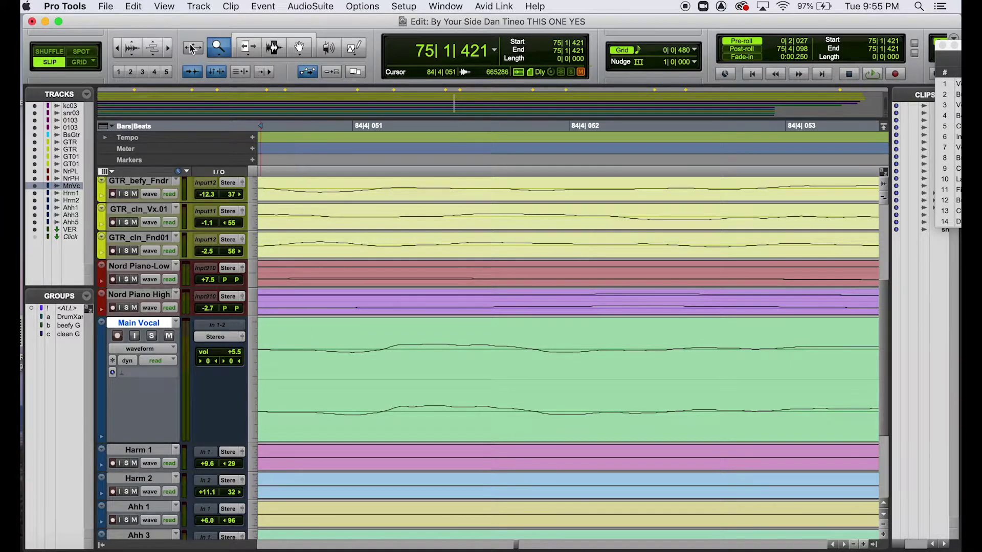
click(136, 45)
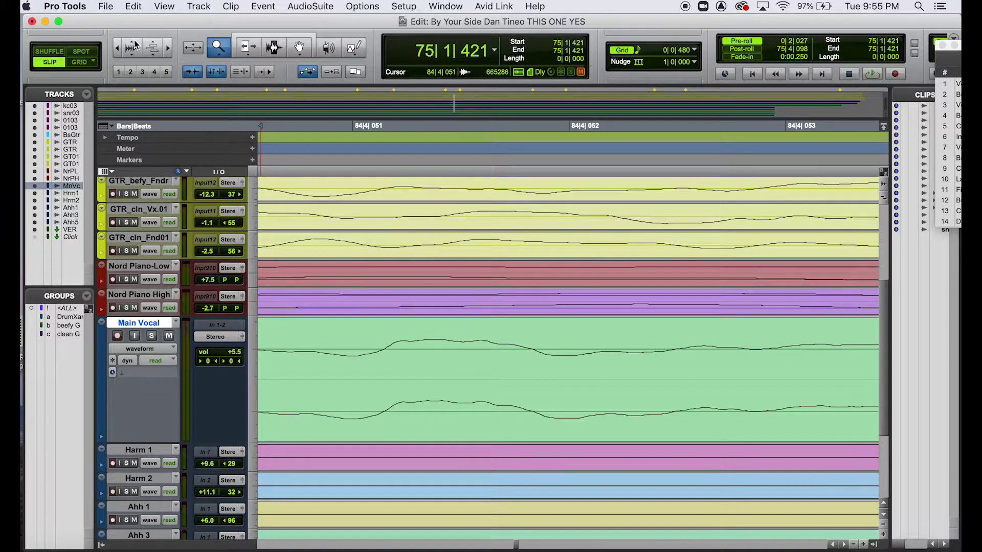
click(118, 49)
click(118, 49)
click(118, 50)
click(118, 49)
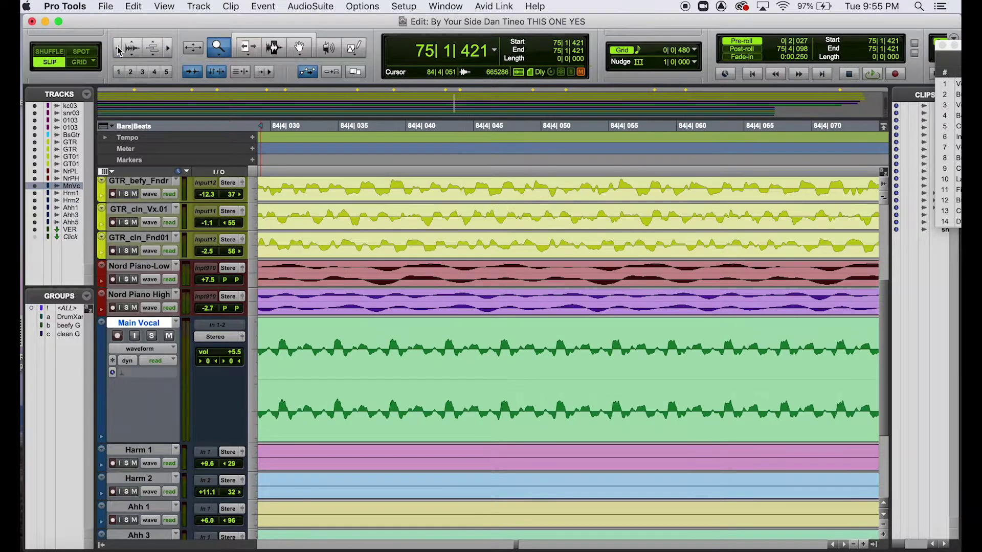
click(118, 49)
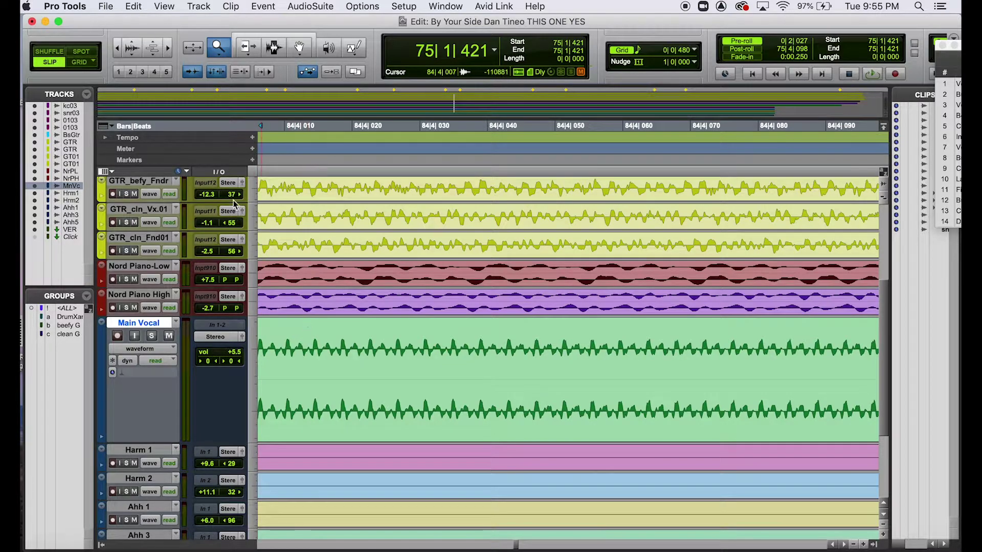
Create two new mono audio tracks below the Main Vocal track.
click(203, 5)
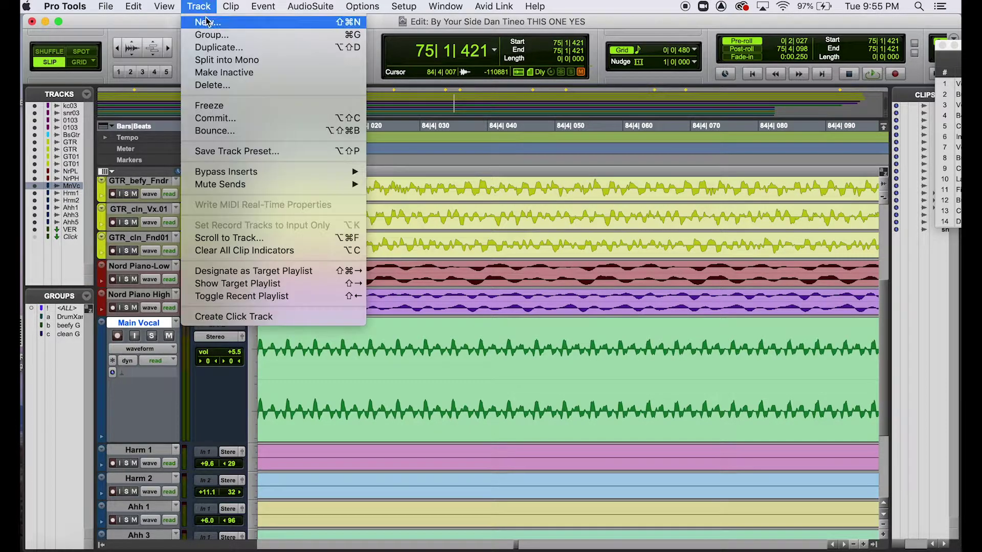
click(207, 22)
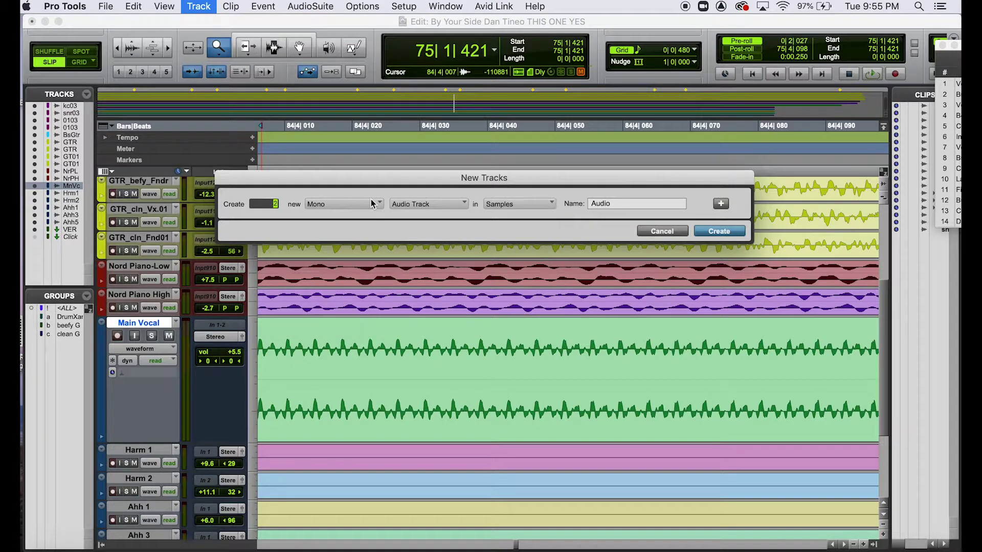
key(Return)
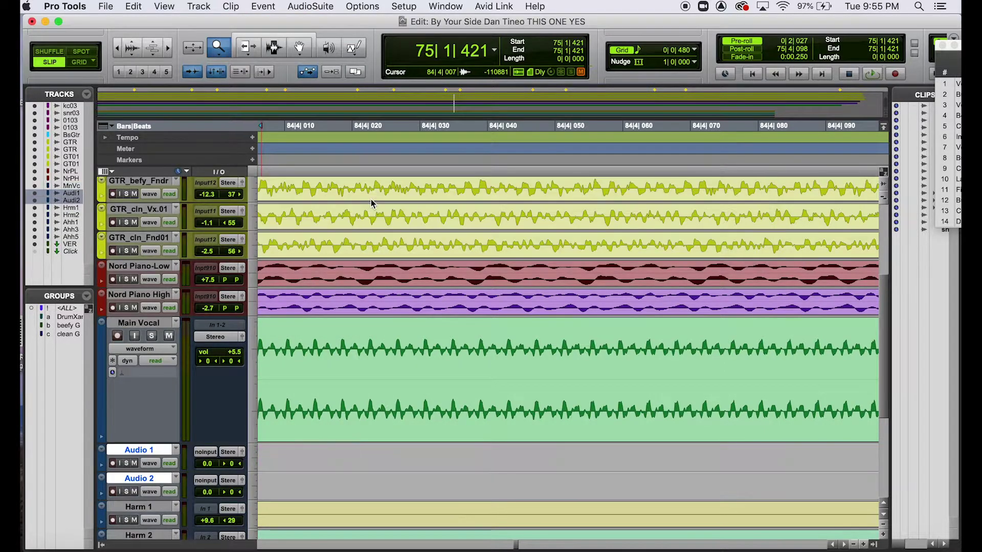
Move the stereo Main Vocal clip onto the Audio 1 and Audio 2 tracks as separate mono channels.
click(299, 48)
click(334, 358)
drag(334, 404, 331, 460)
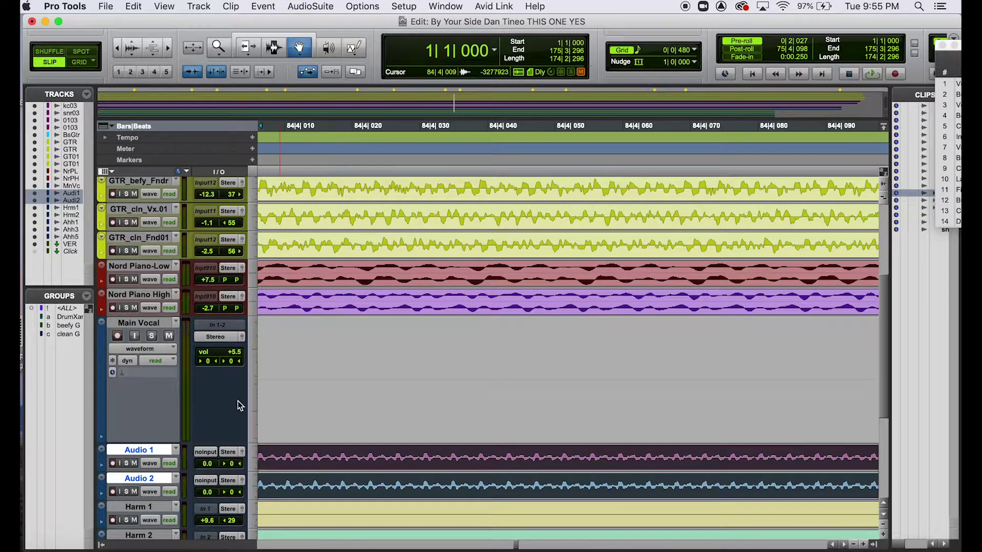
Delete the emptied Main Vocal track.
click(168, 323)
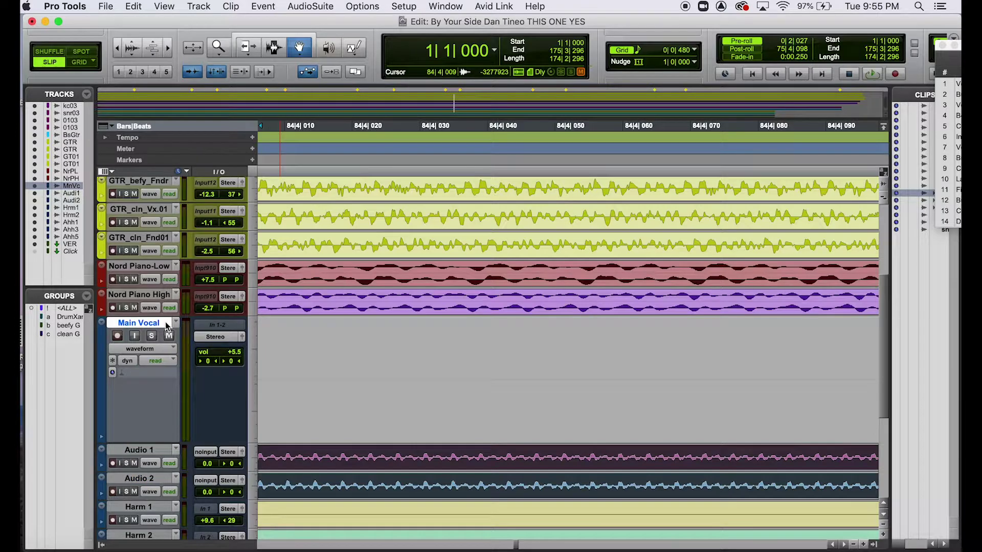
click(210, 7)
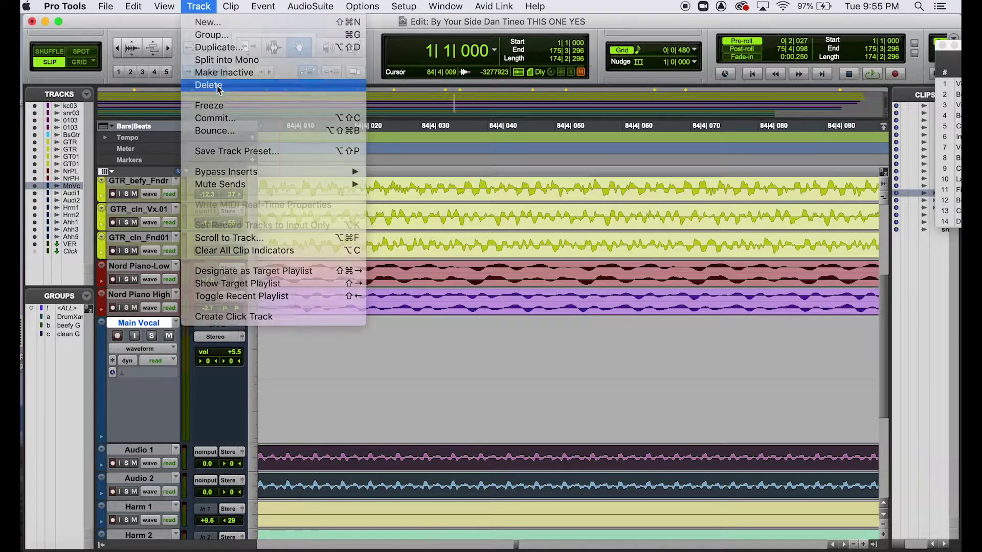
click(218, 86)
Rename the Audio 1 track as vocal_lead1 and the Audio 2 track as vocal_lead 2.
double_click(161, 323)
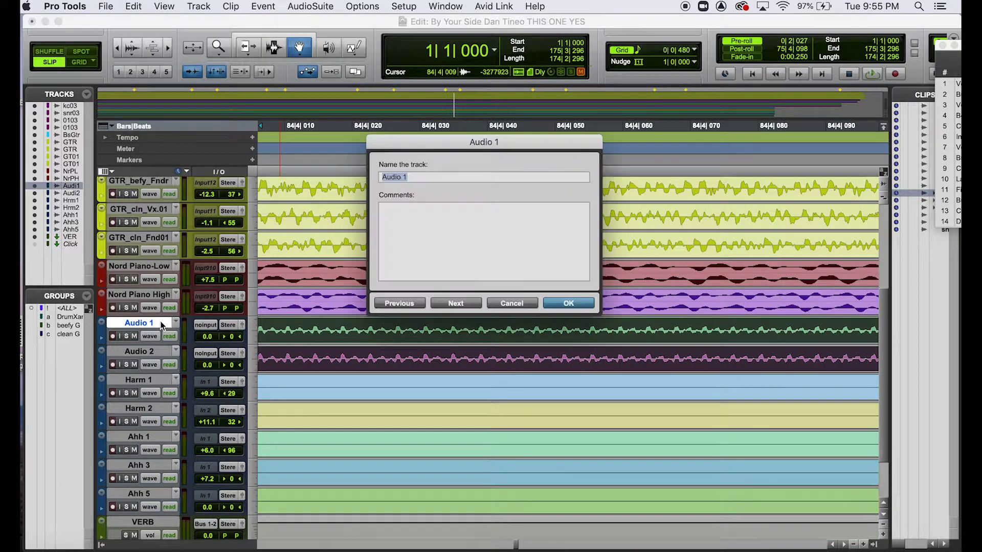
text(Vocal_lead1)
key(super+Right)
text(vocal_lead 2)
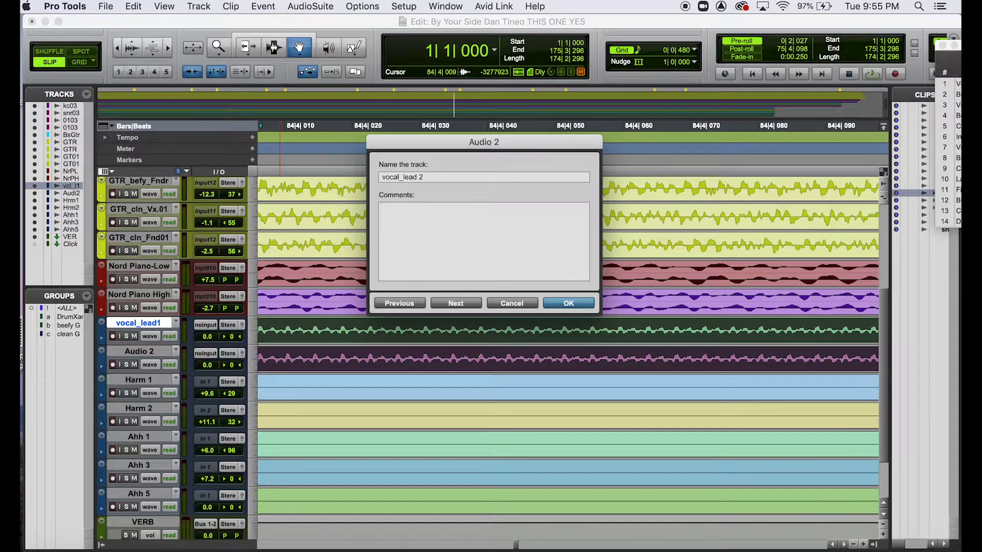
key(Return)
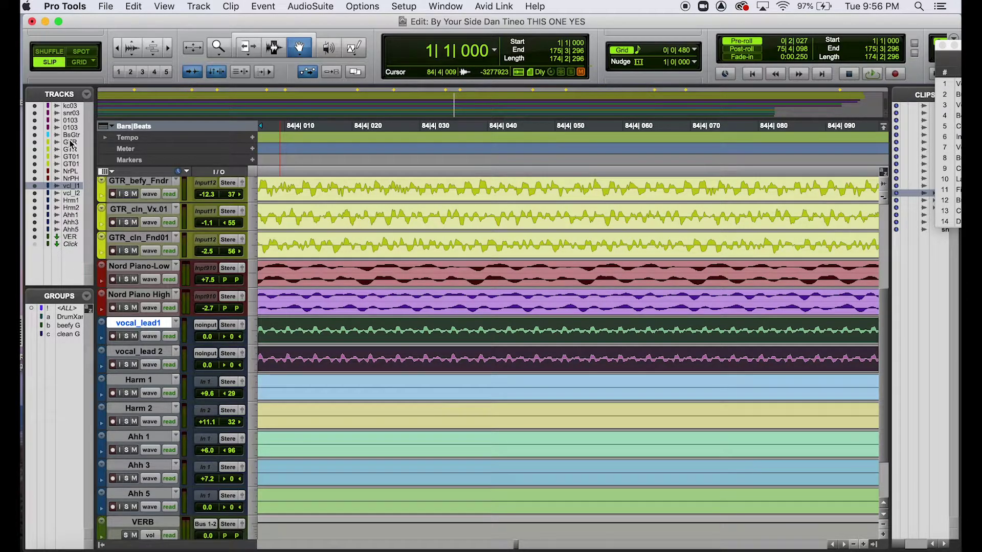
Show the whole song, solo vocal_lead1, and play back its passage under the "Chorus Agaain" marker.
double_click(218, 47)
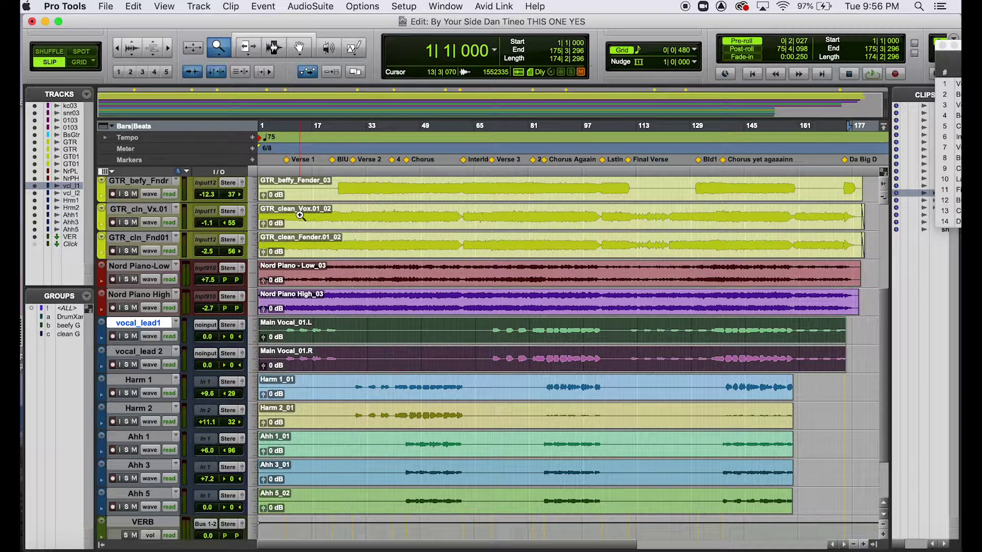
click(127, 337)
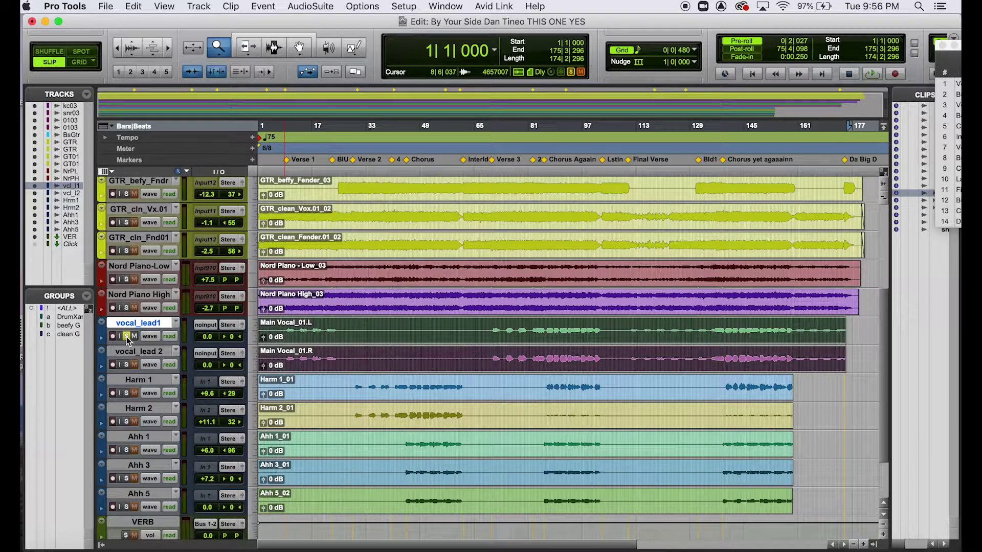
click(275, 50)
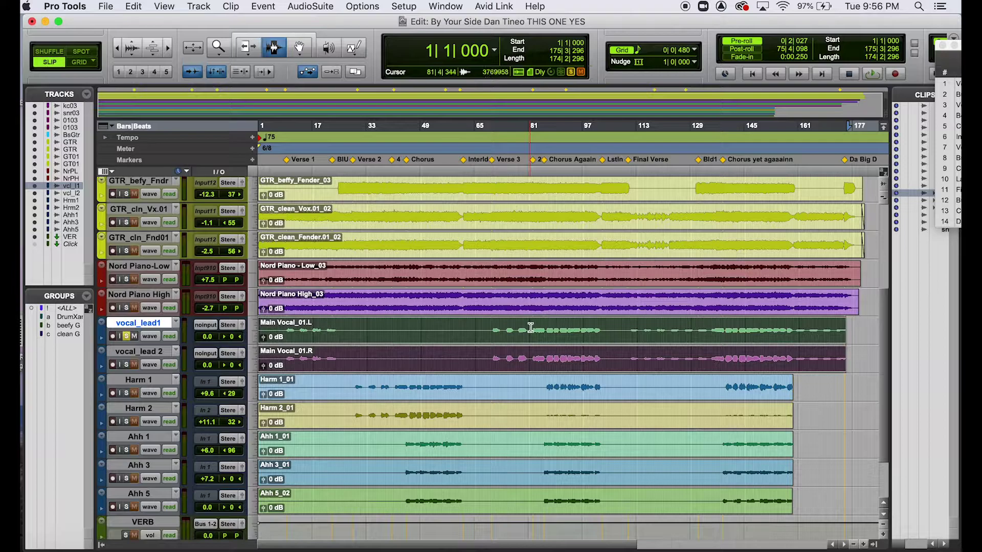
drag(545, 329, 602, 321)
key(space)
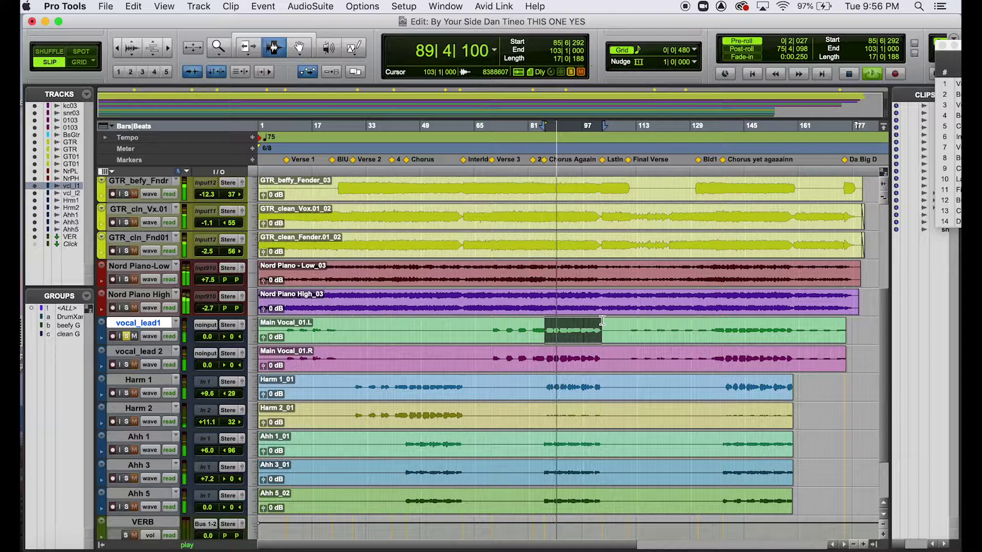
key(space)
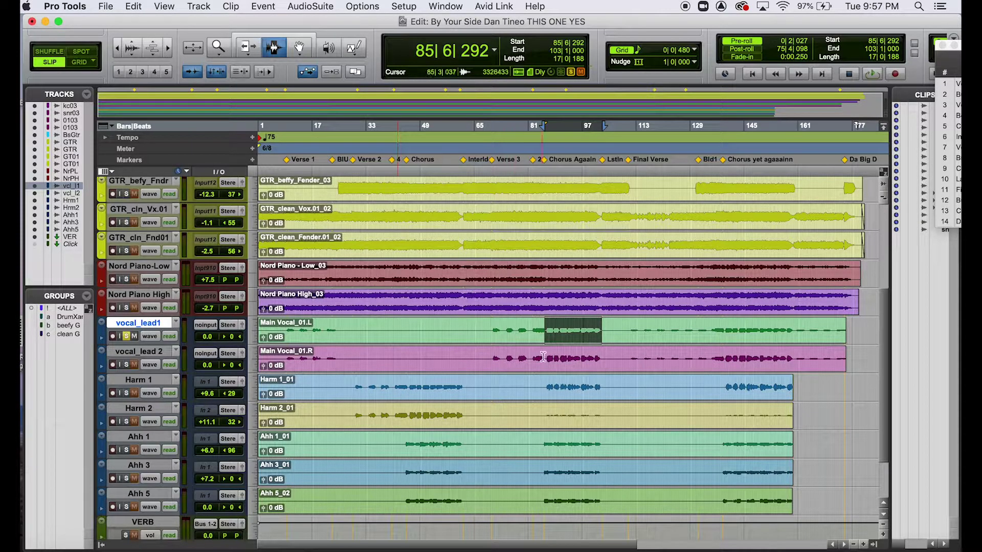
Audition the "Chorus Agaain" passage of vocal_lead 2 on its own and select the Verse 1 passage of vocal_lead1.
drag(541, 356, 601, 358)
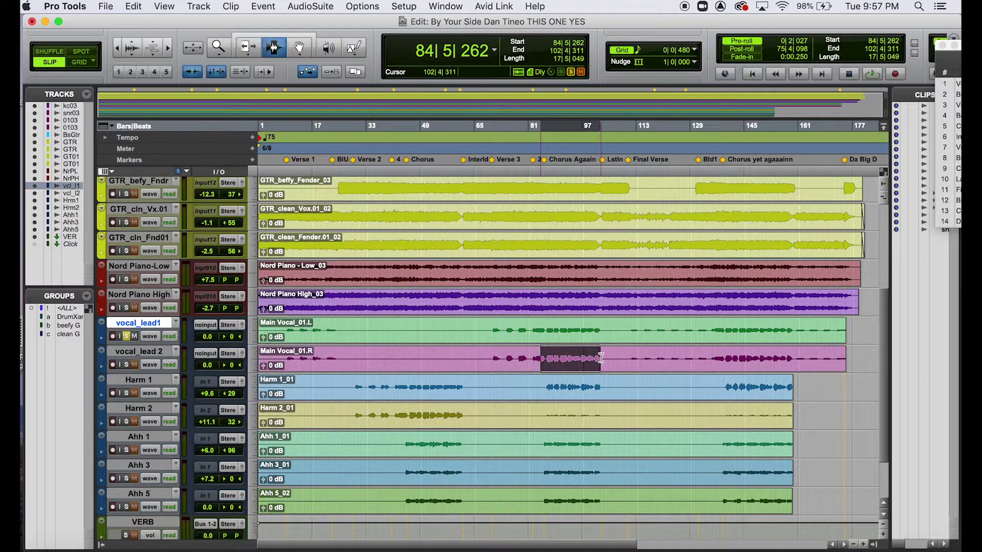
click(126, 366)
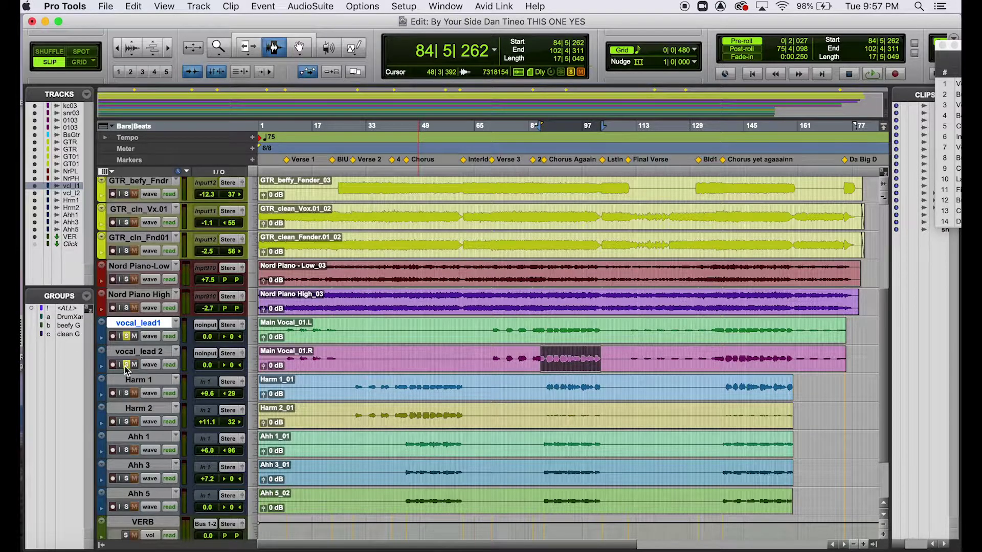
click(126, 337)
key(space)
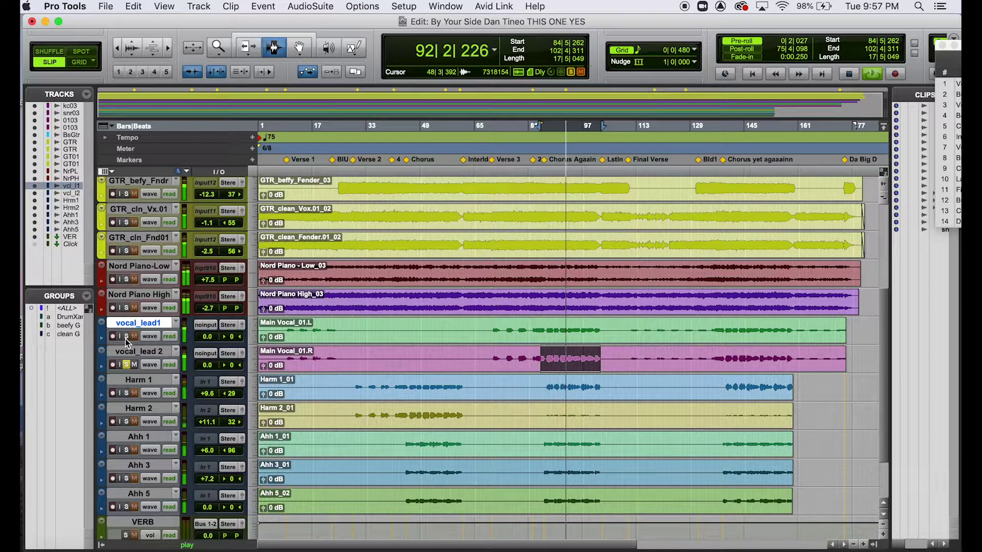
drag(287, 335, 341, 335)
Rename the vocal_lead1 track as vocal_lead_rounder.
double_click(165, 328)
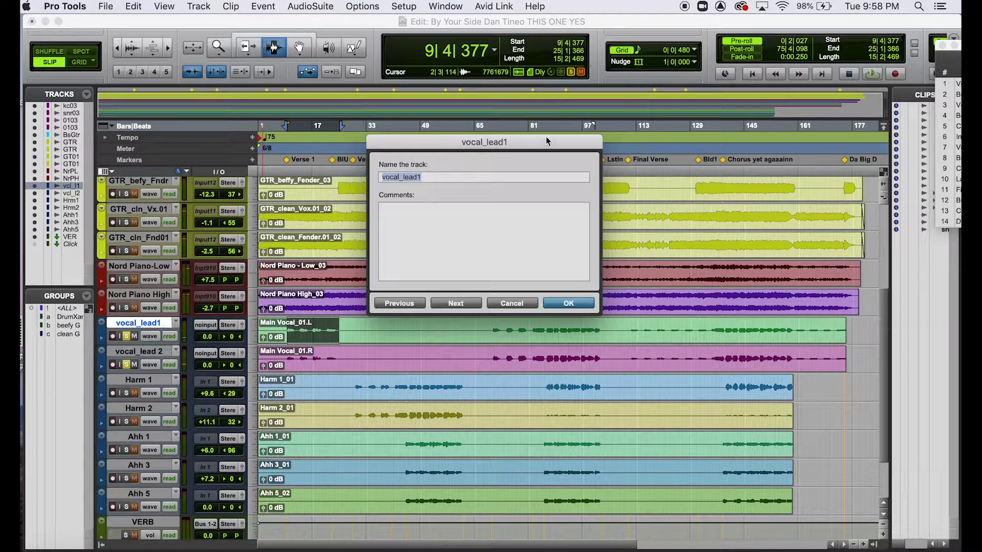
click(461, 178)
key(BackSpace)
text(_rounder)
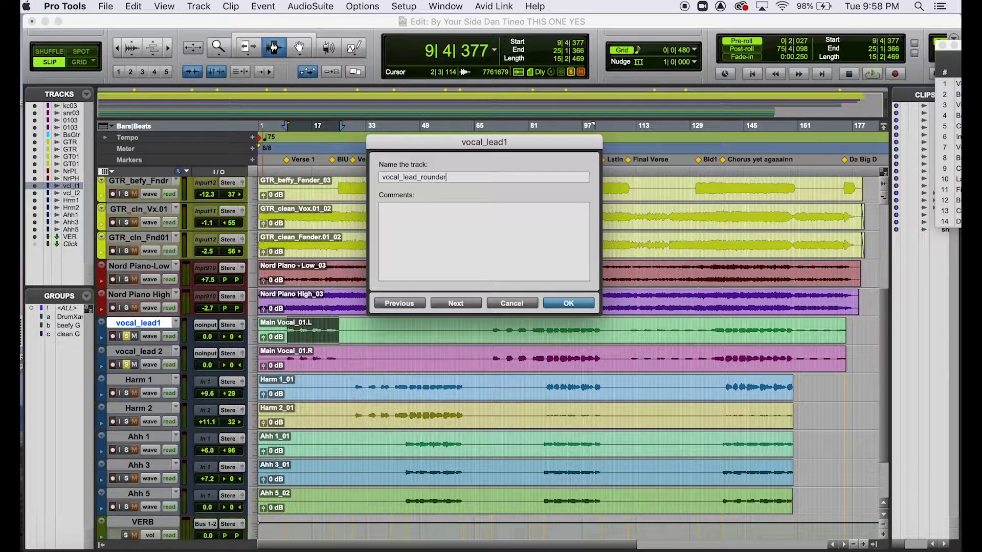
key(Return)
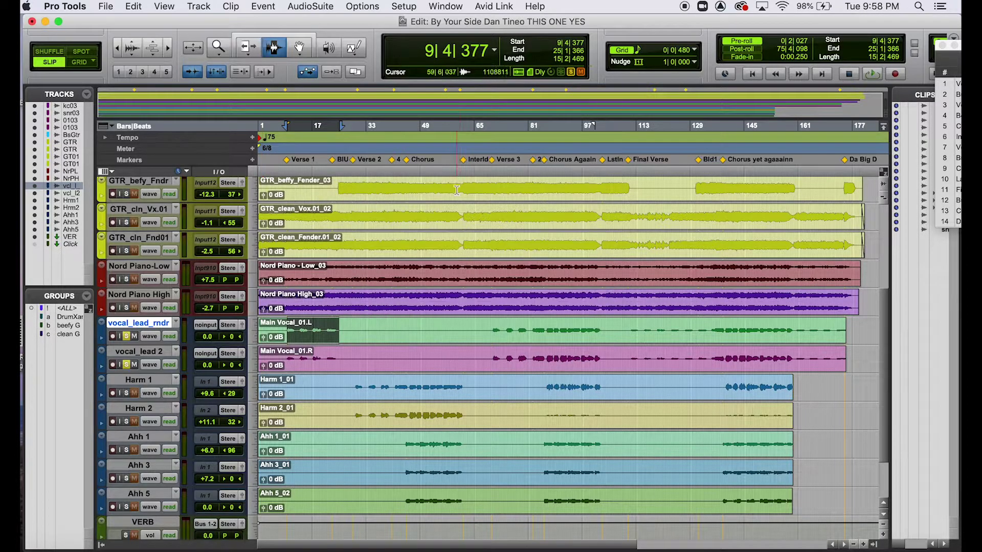
Rename the vocal_lead 2 track as vocal_leadctng.
double_click(153, 353)
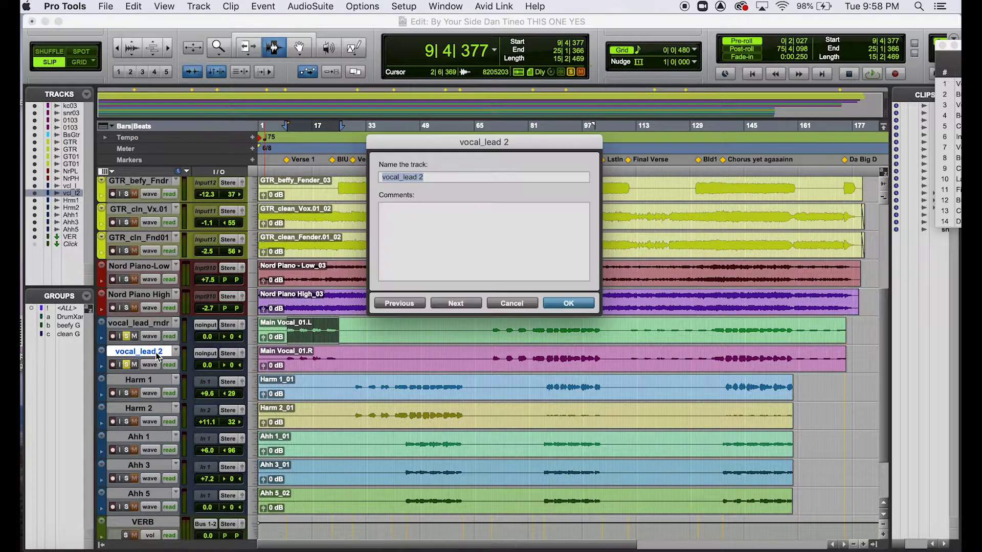
click(460, 175)
key(BackSpace)
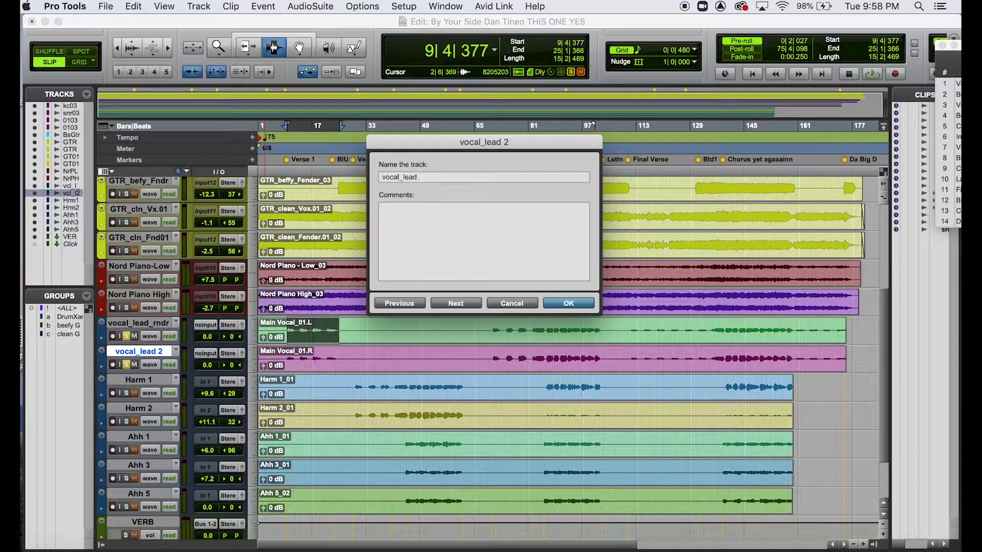
text(ctng)
key(Return)
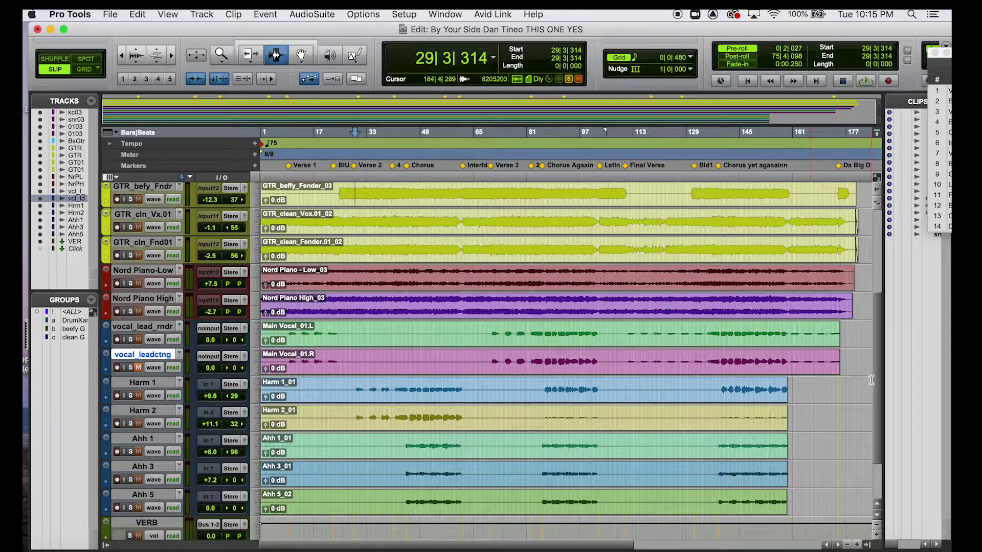
Open the kick.03 track's EQ3 7-Band from the mixer and compare its low-frequency band as a shelf and as a peak.
drag(875, 377, 865, 292)
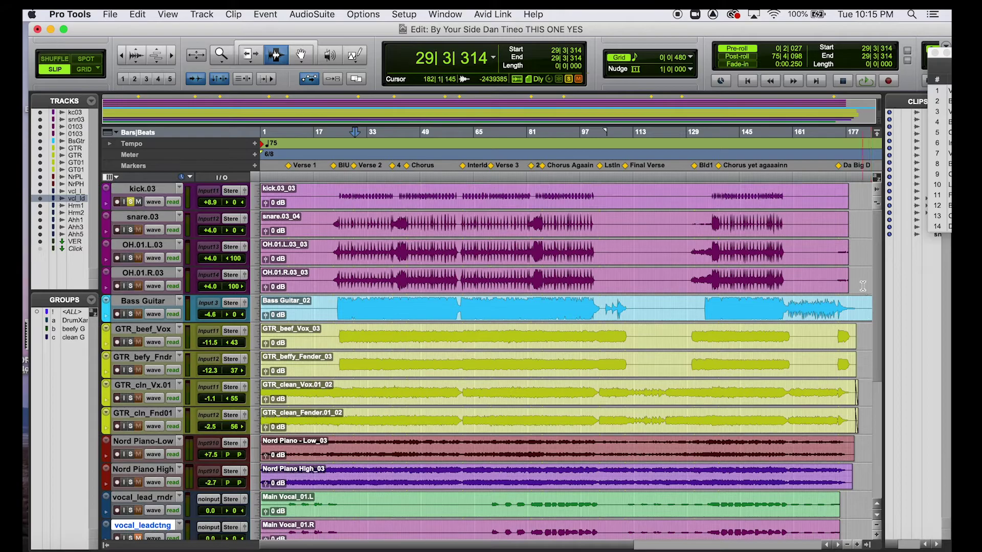
key(super+equal)
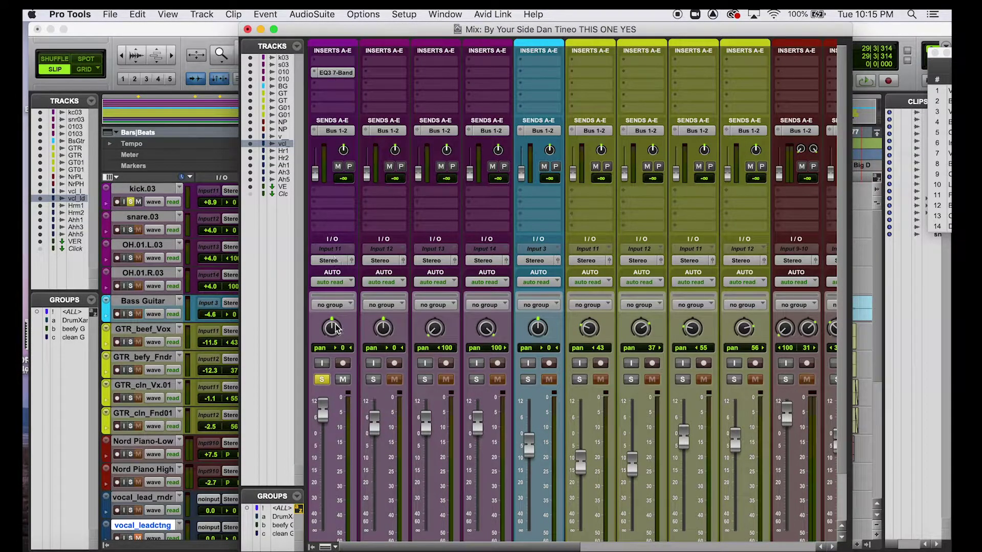
click(334, 73)
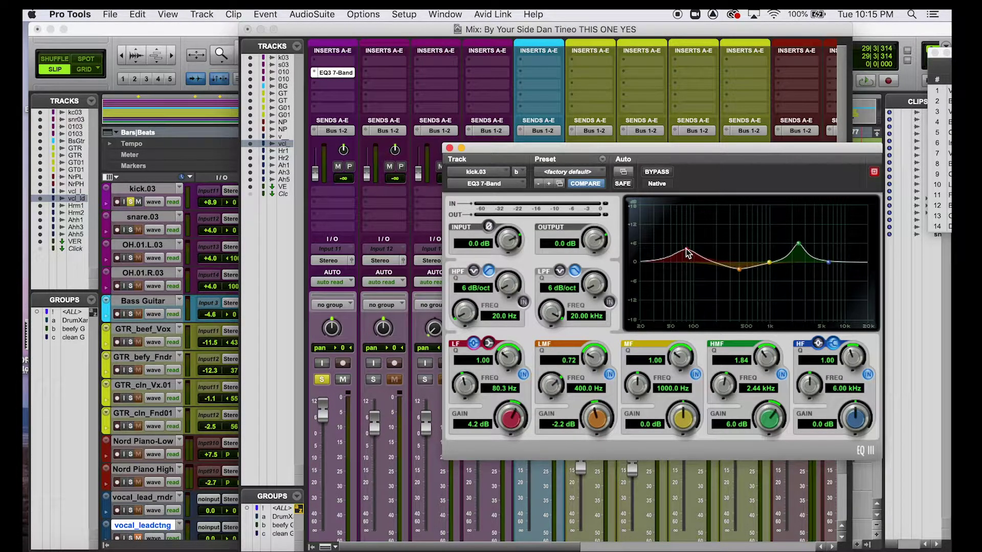
click(488, 344)
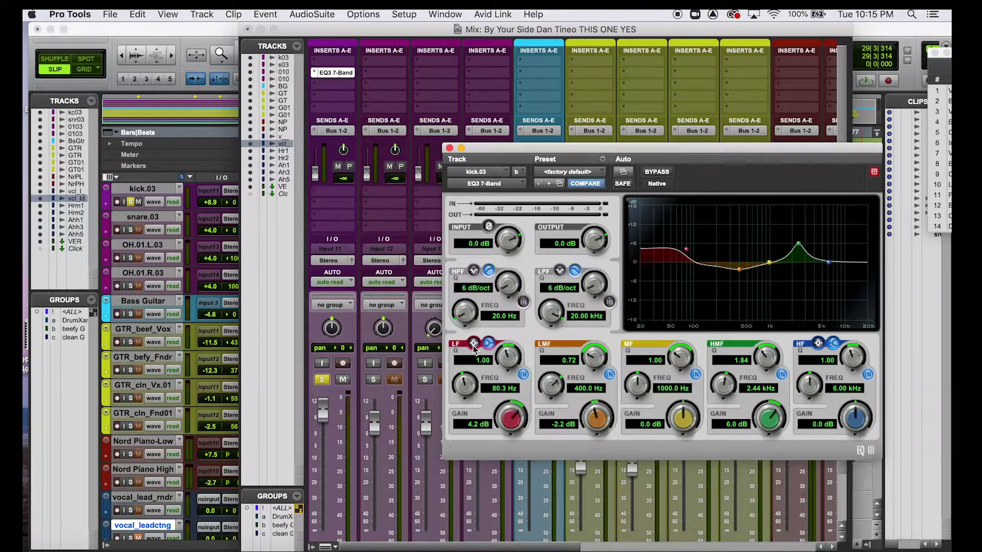
click(474, 345)
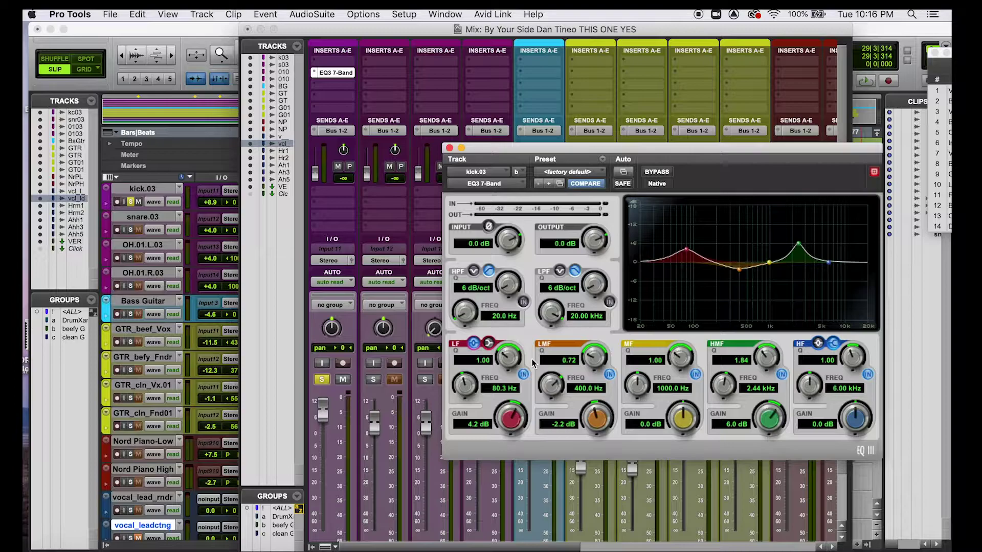
Bypass the kick.03 EQ and select the kick clip from about bar 42 to bar 56 in the Edit window for auditioning.
click(653, 174)
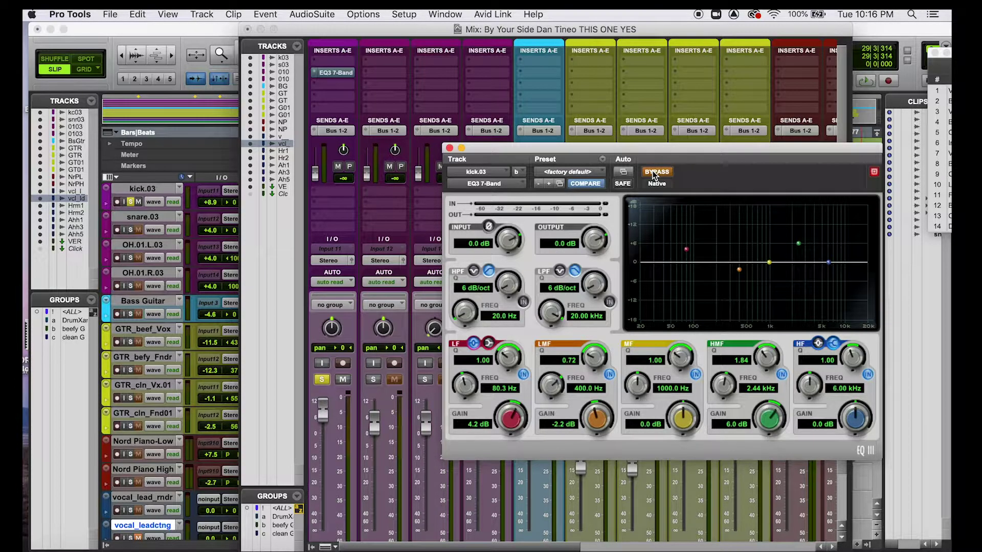
key(super+equal)
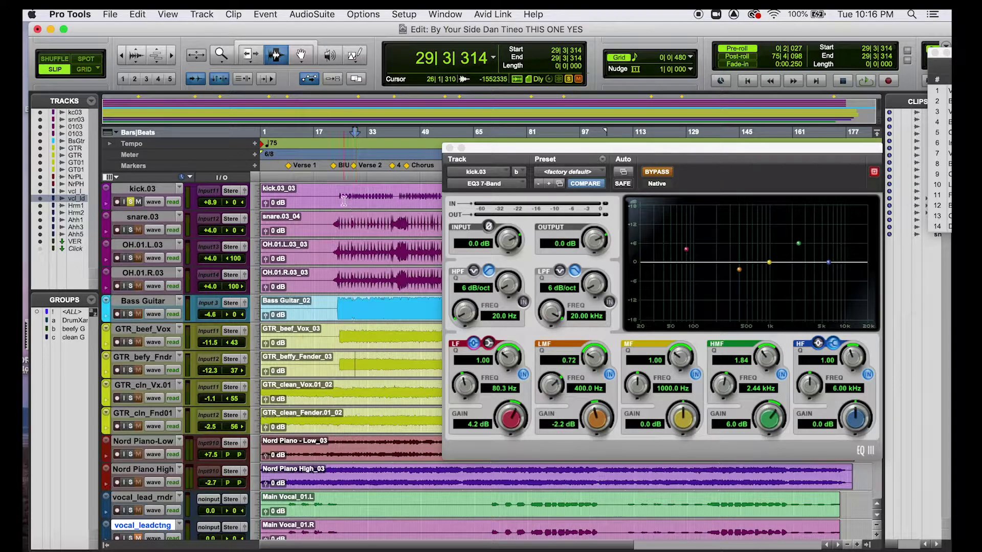
drag(398, 193, 445, 192)
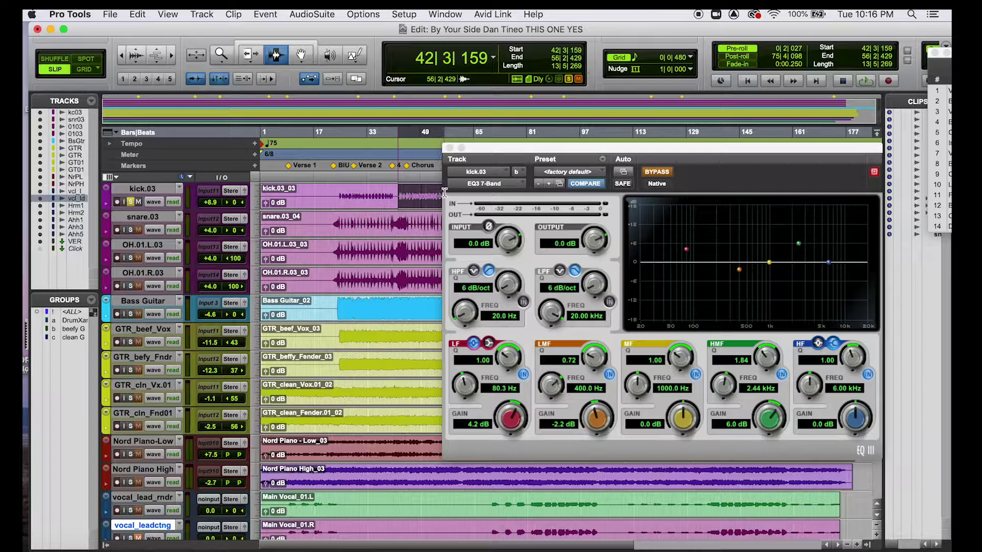
mouse_move(481, 148)
mouse_down()
mouse_move(504, 119)
mouse_move(481, 149)
mouse_up()
shift+click(444, 192)
shift+click(446, 192)
click(444, 192)
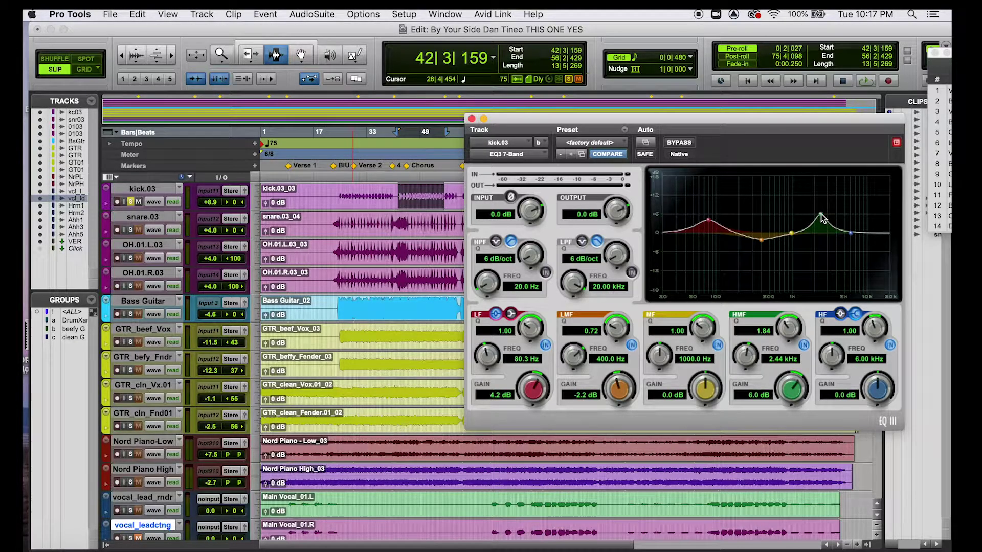
Shape the kick EQ's high-mid band to a 4.7 dB boost at 2.91 kHz with a Q of 1.70.
mouse_move(821, 215)
mouse_down()
mouse_move(806, 206)
mouse_move(810, 197)
mouse_move(815, 214)
mouse_move(828, 207)
mouse_move(803, 210)
mouse_move(841, 206)
mouse_move(821, 204)
mouse_move(821, 216)
mouse_up()
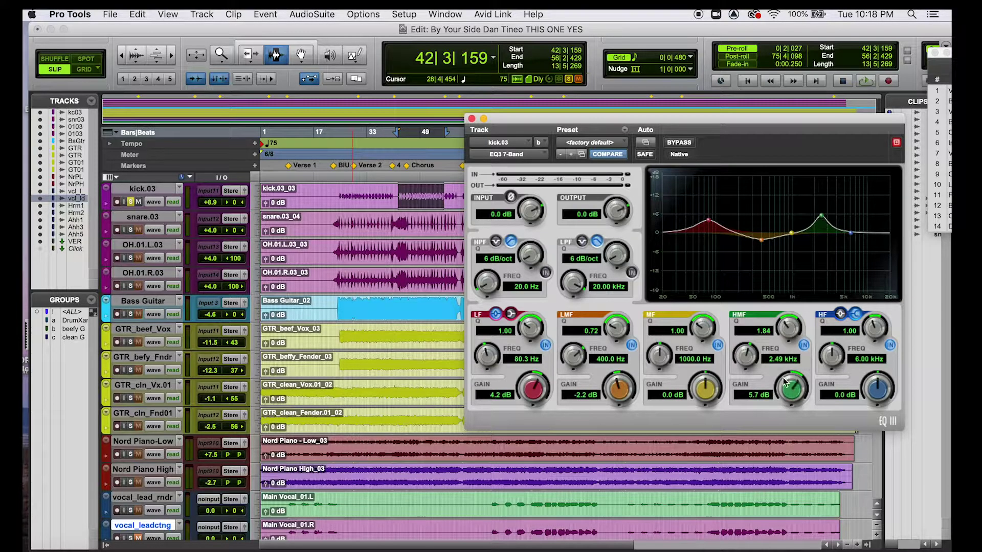
drag(786, 381, 801, 322)
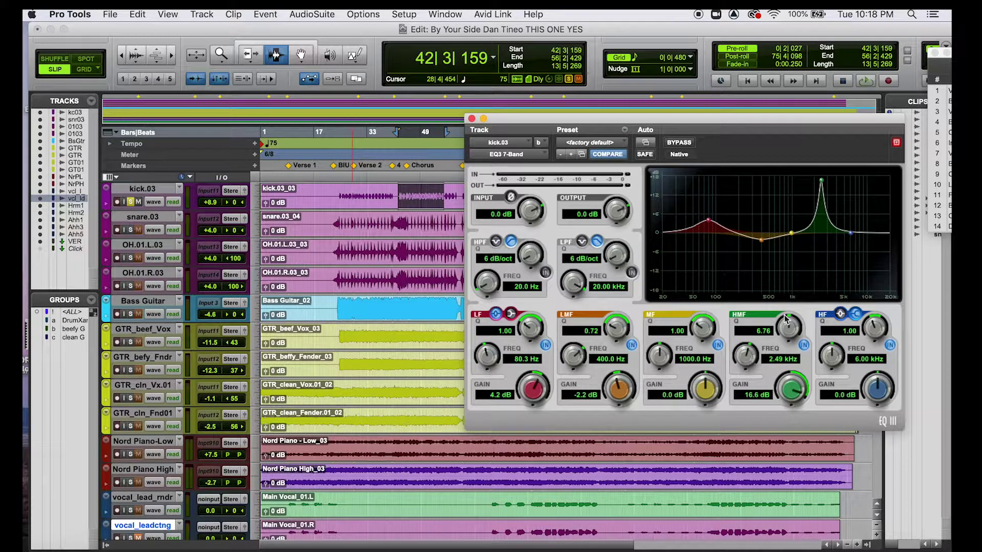
mouse_move(746, 356)
mouse_down()
mouse_move(725, 365)
mouse_move(734, 360)
mouse_up()
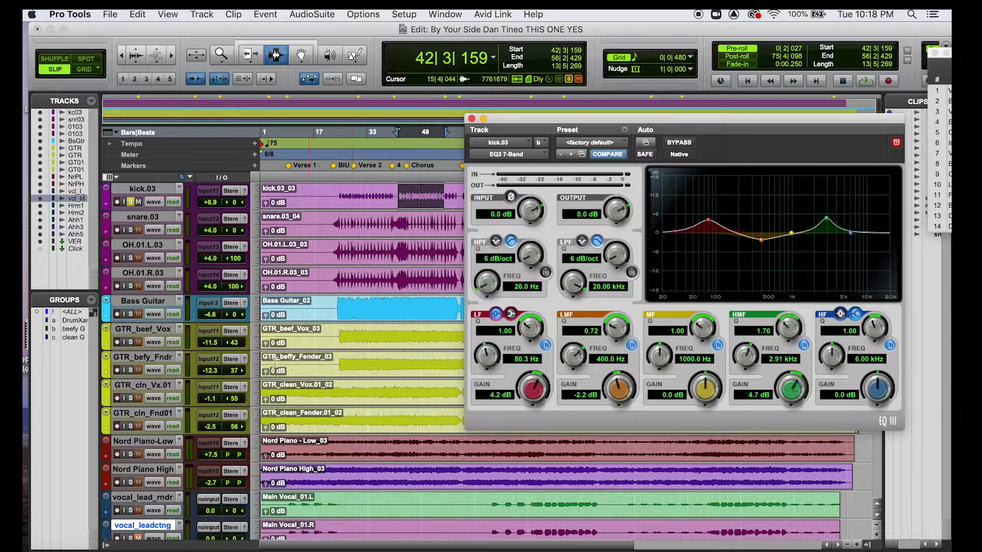
Move the Bass Guitar track directly below kick.03 and show Inserts A-E in the Edit window.
drag(146, 305, 133, 213)
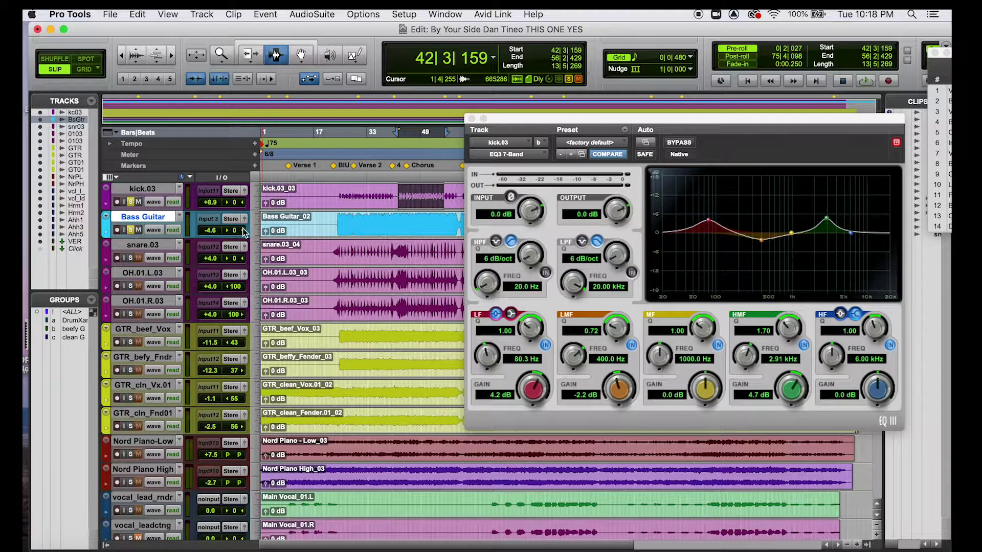
drag(517, 115, 440, 84)
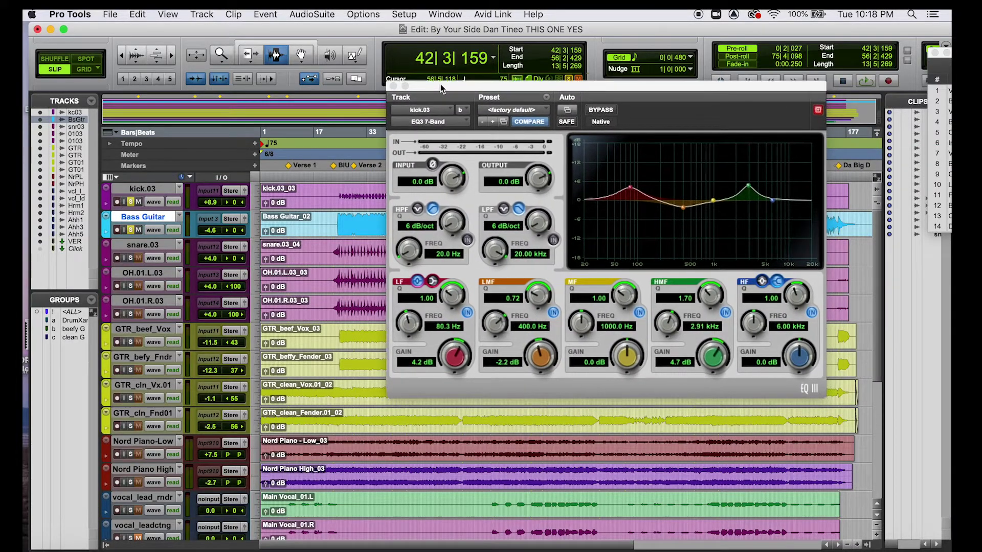
click(172, 18)
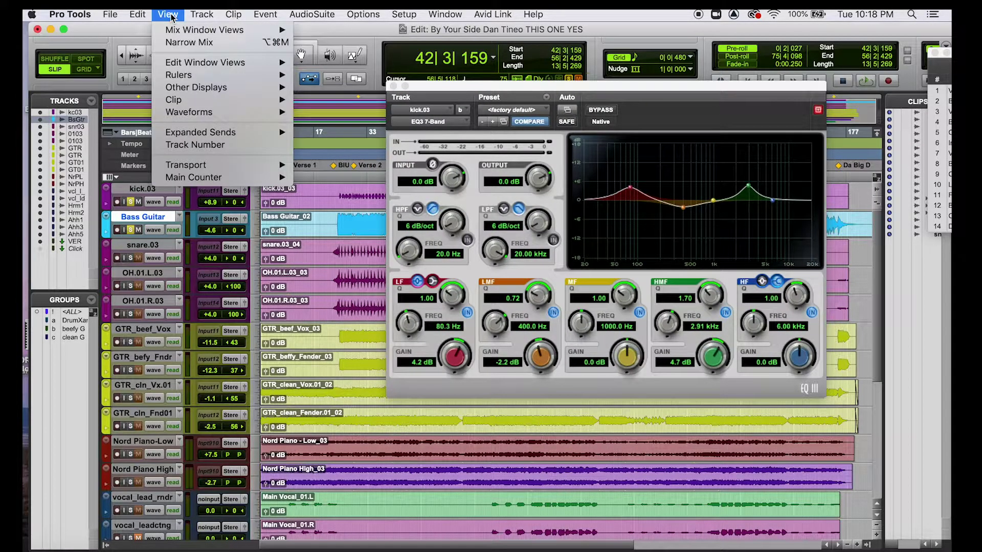
mouse_move(195, 60)
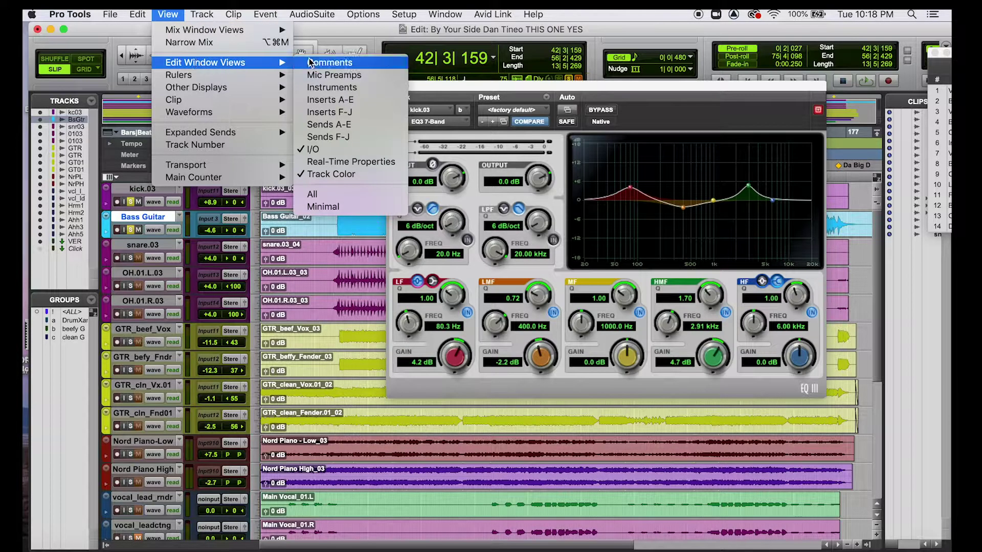
click(360, 100)
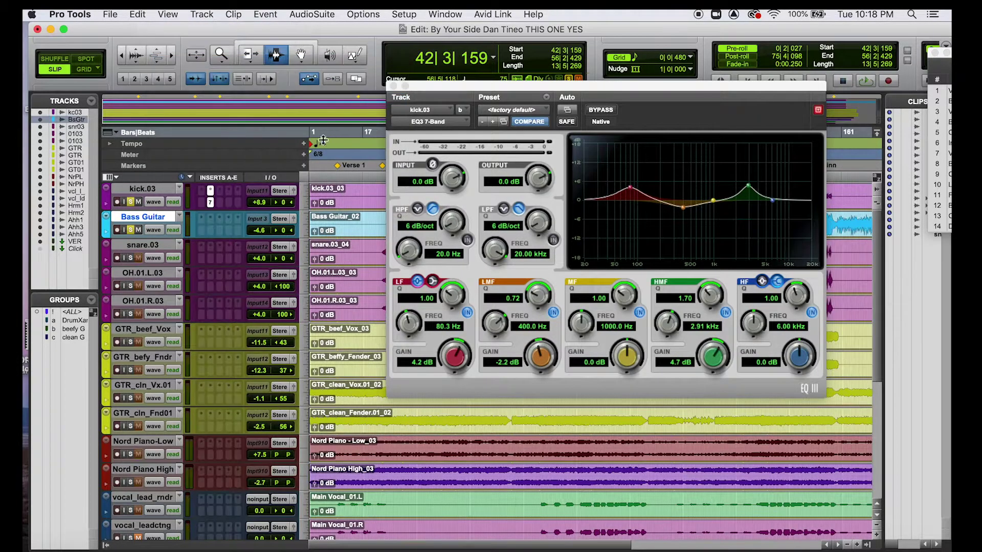
Insert the mono EQ3 7-Band plug-in on the Bass Guitar track.
click(210, 230)
mouse_move(301, 232)
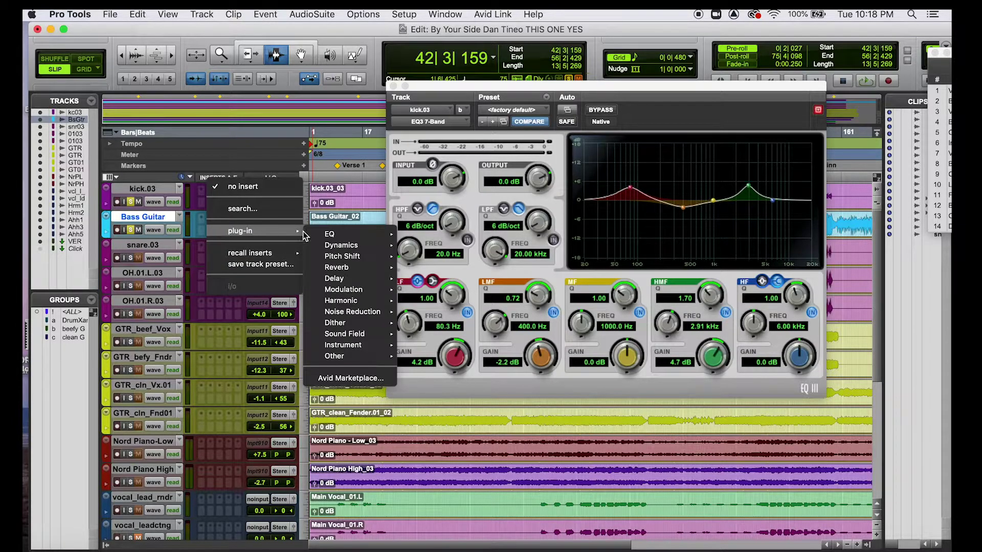
mouse_move(332, 235)
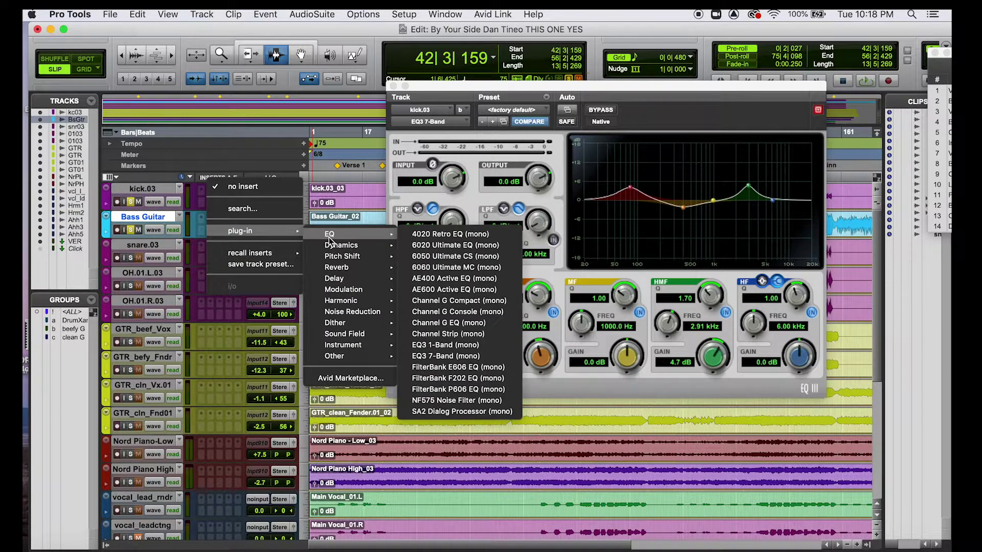
click(456, 355)
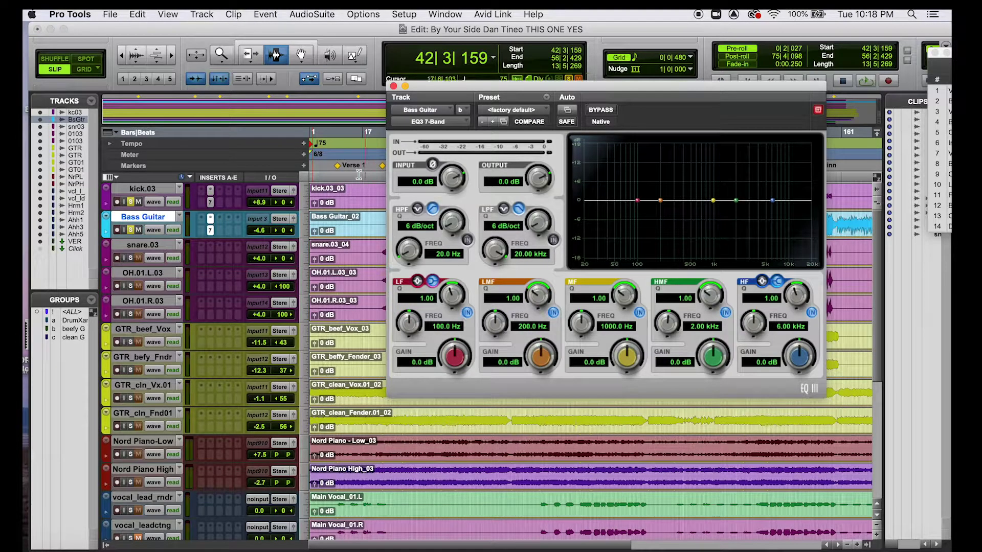
Open the kick.03 and Bass Guitar EQs at the same time and place the bass EQ window below the kick's.
click(210, 202)
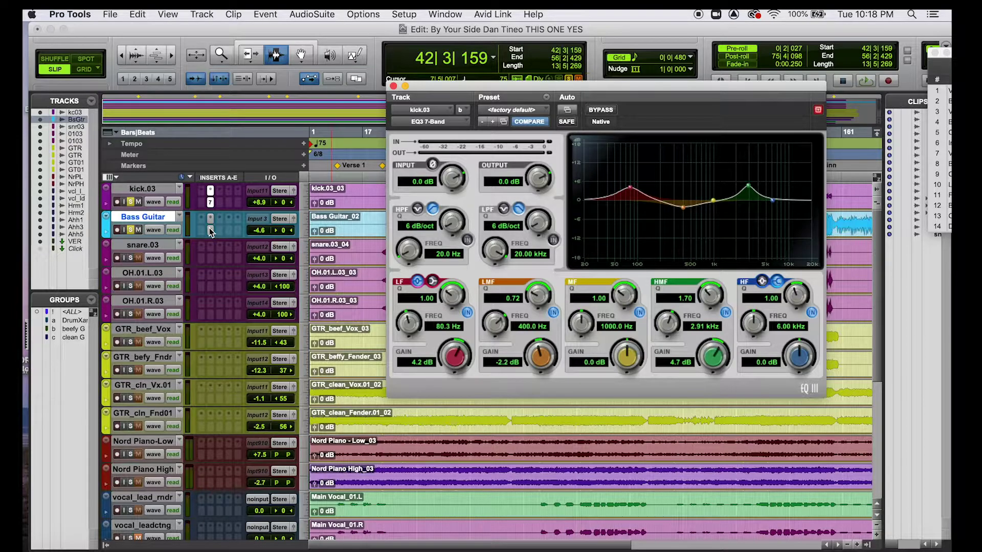
click(210, 230)
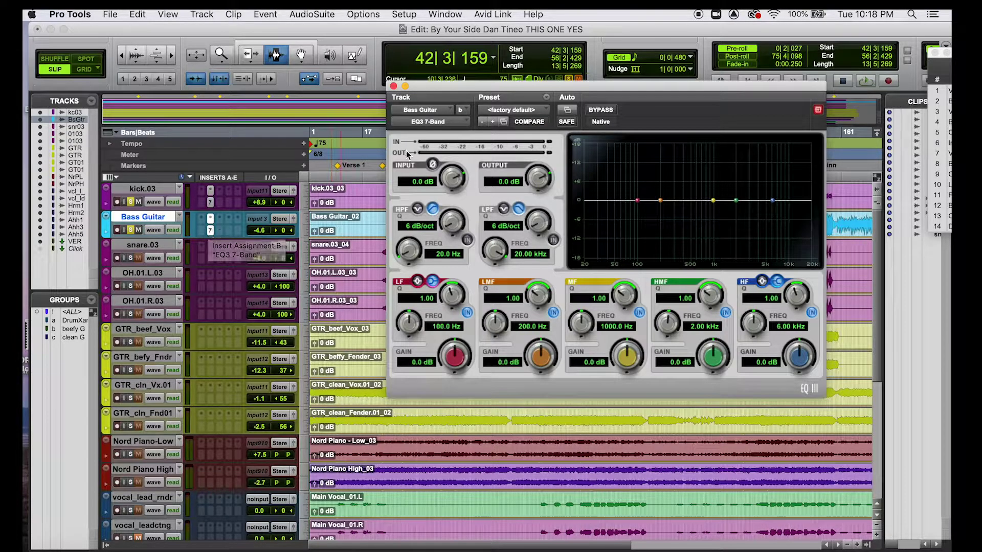
right_click(214, 204)
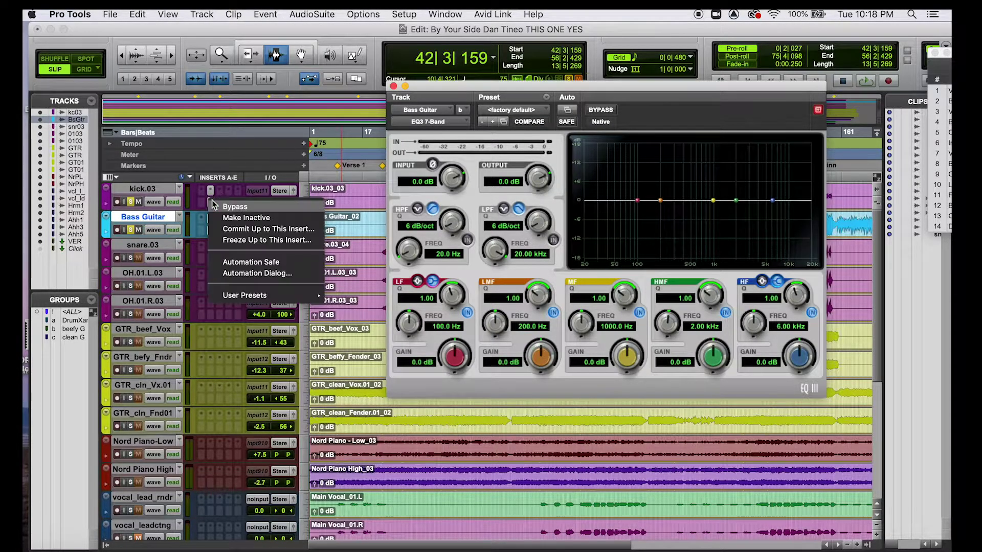
click(212, 200)
click(212, 200)
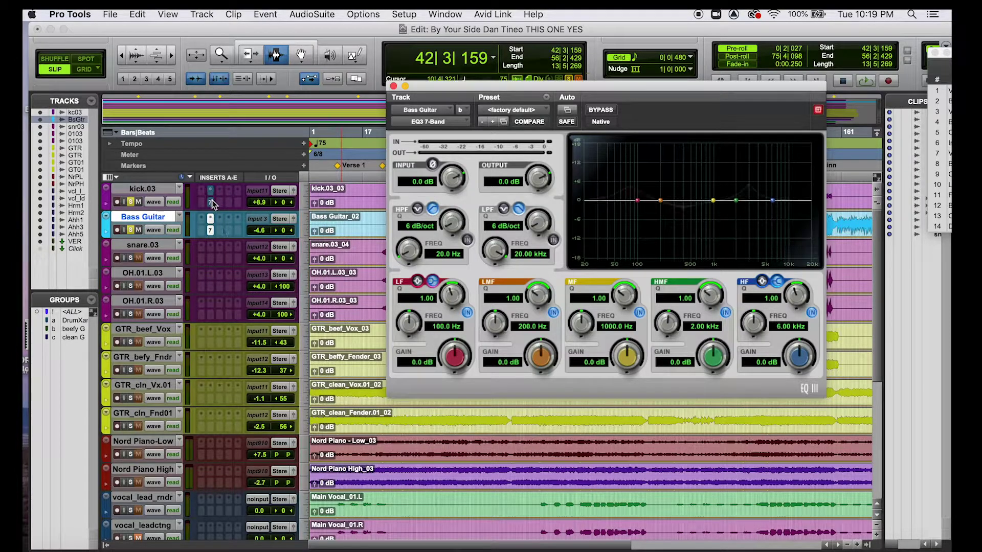
shift+click(210, 230)
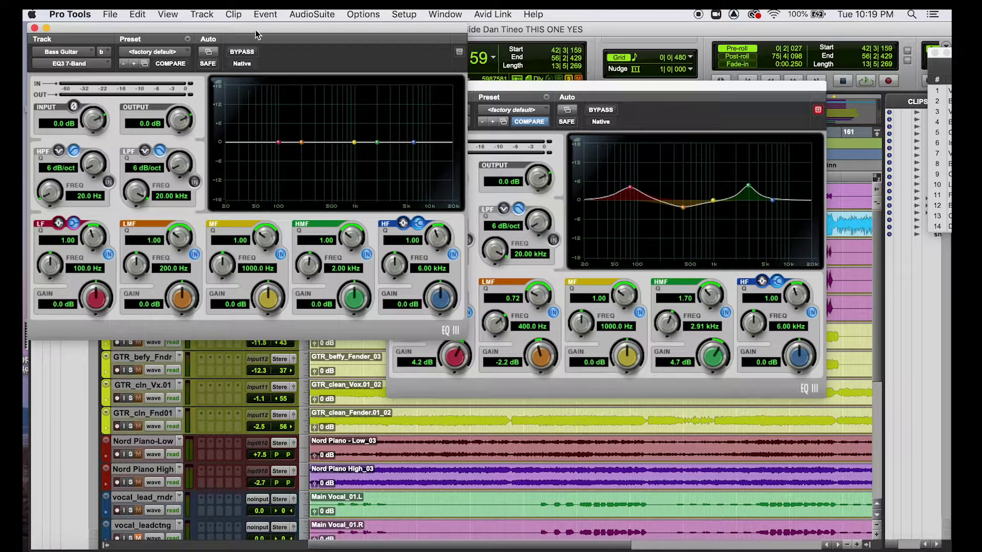
drag(257, 34, 619, 229)
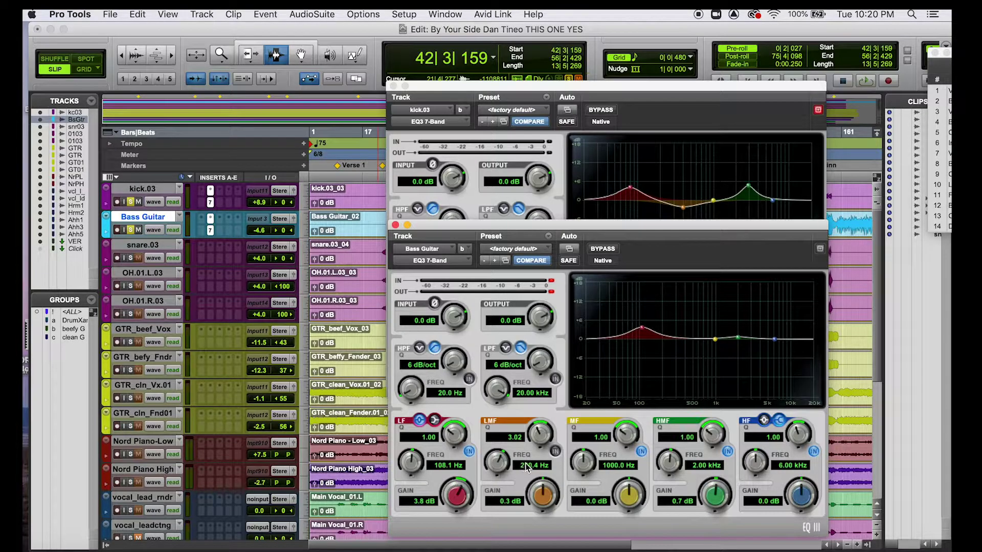
Enable the Bass Guitar EQ's high-pass filter at 62.4 Hz with an 18 dB/oct slope and audition it.
click(468, 379)
drag(408, 390, 457, 302)
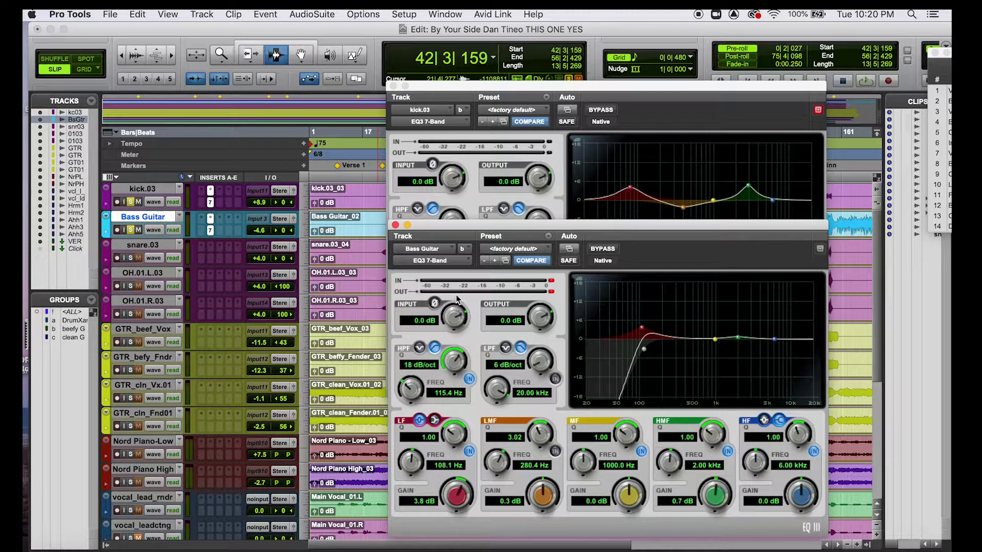
mouse_move(414, 384)
mouse_down()
mouse_move(374, 369)
mouse_move(405, 400)
mouse_move(408, 390)
mouse_up()
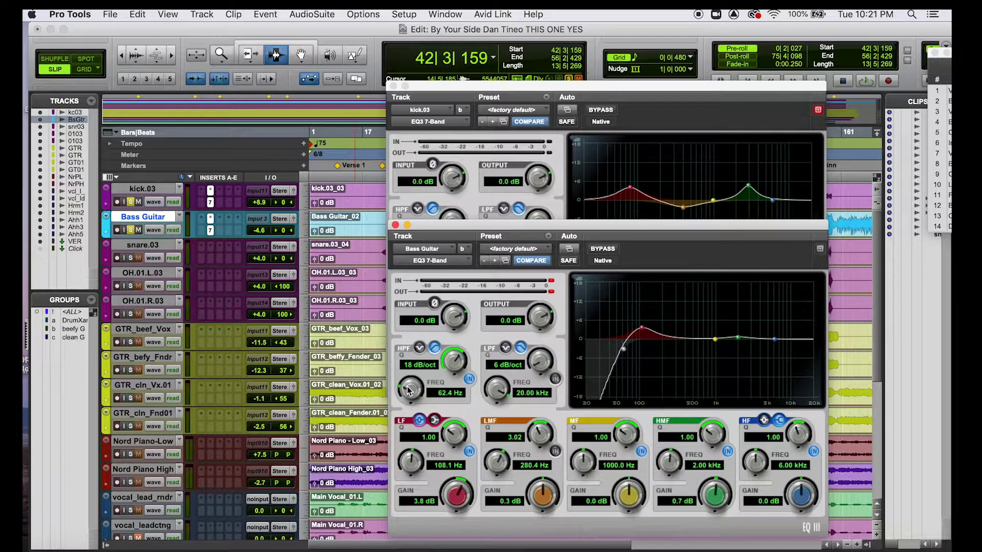
key(space)
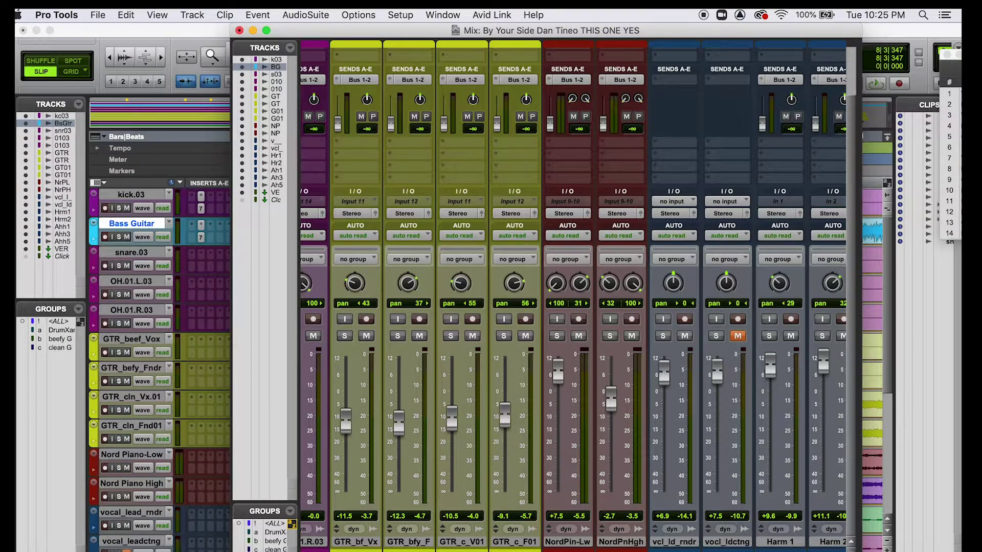
Insert the mono EQ3 7-Band plug-in on the vocal_lead_rounder track in the mixer.
scroll(573, 295, right, 3)
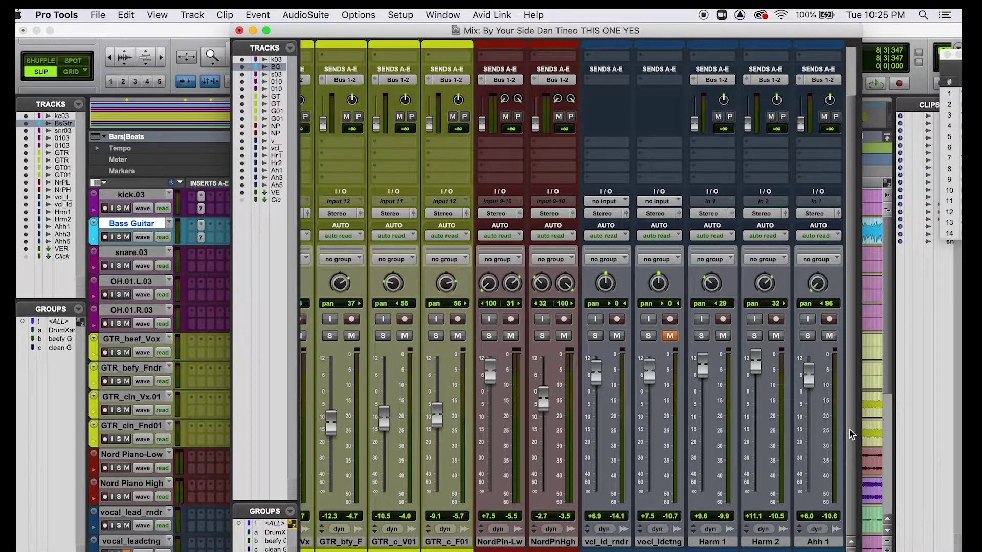
scroll(676, 200, up, 3)
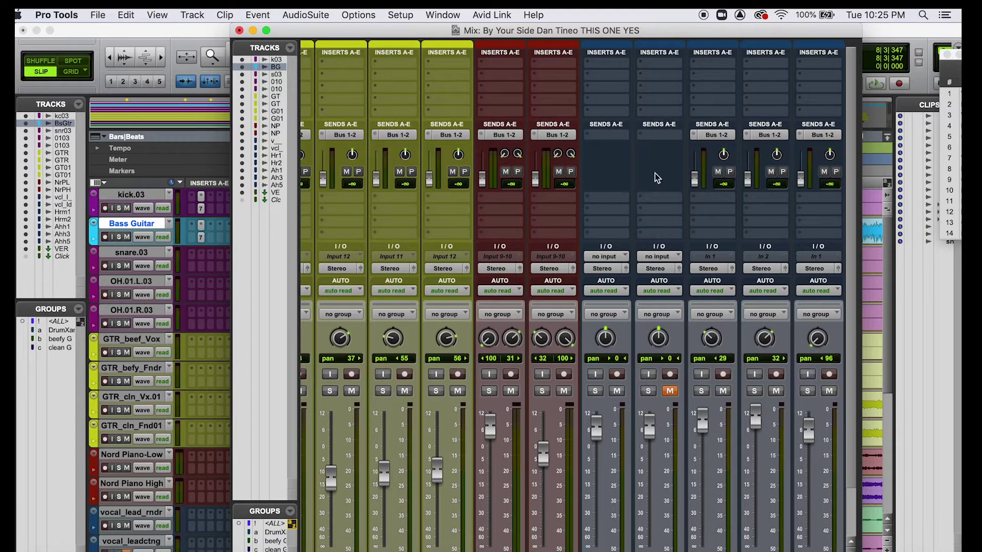
click(601, 75)
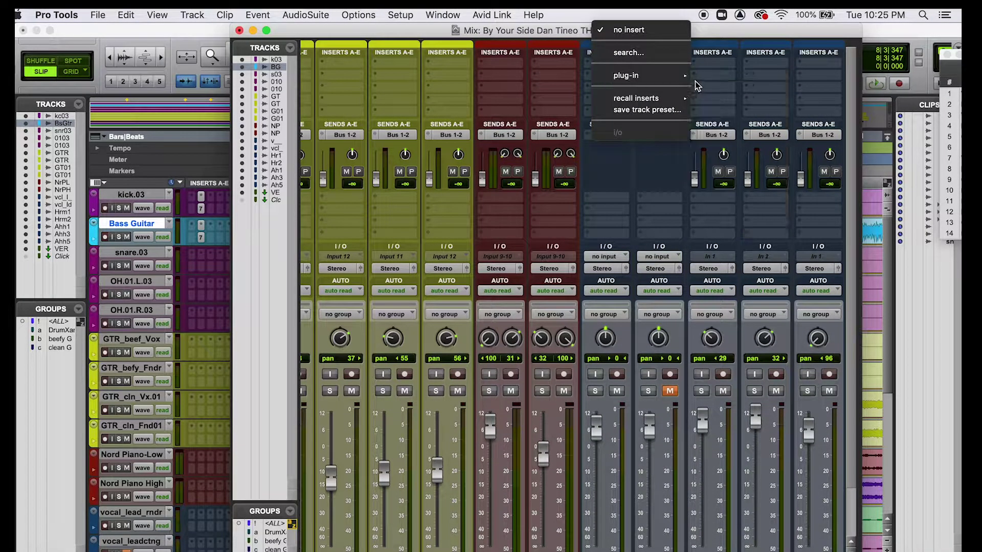
mouse_move(693, 76)
mouse_move(744, 77)
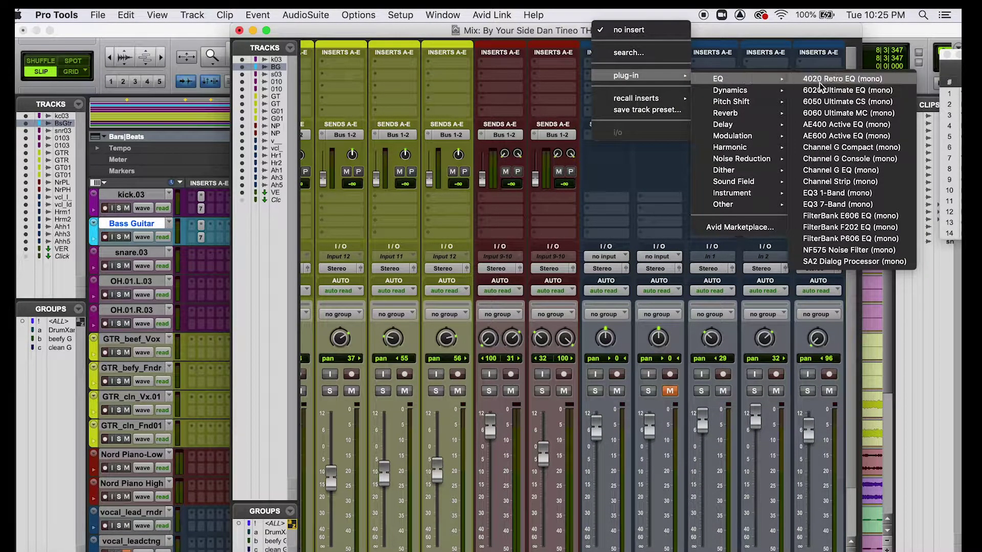
click(835, 205)
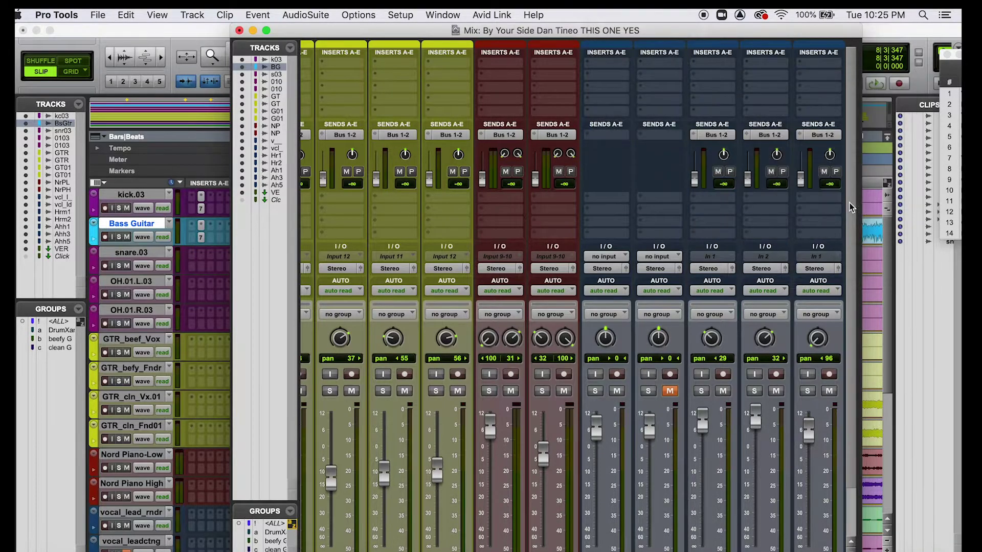
Boost the vocal_lead_rounder EQ's high-mid band 5.3 dB at 2.59 kHz and solo that track.
drag(718, 365, 671, 331)
drag(547, 89, 266, 98)
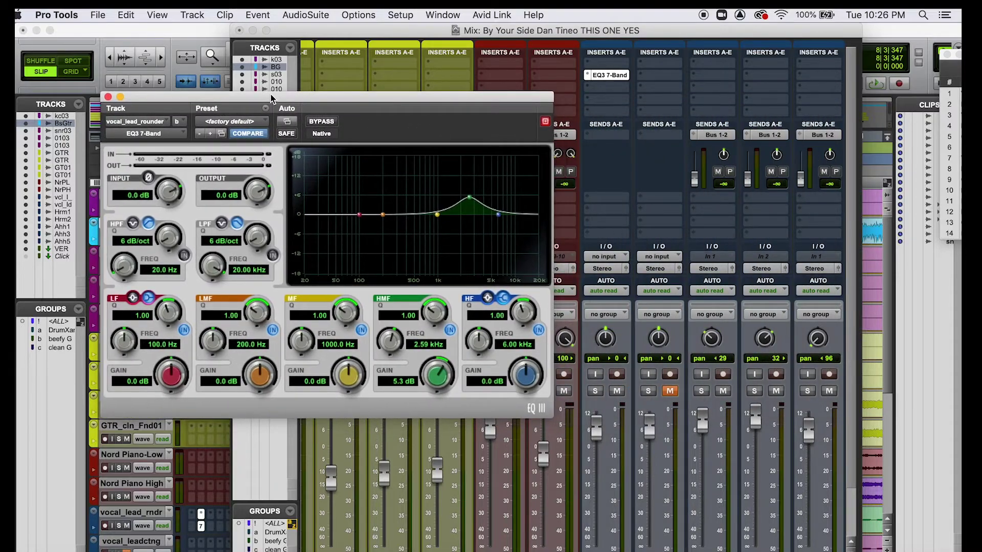
click(595, 391)
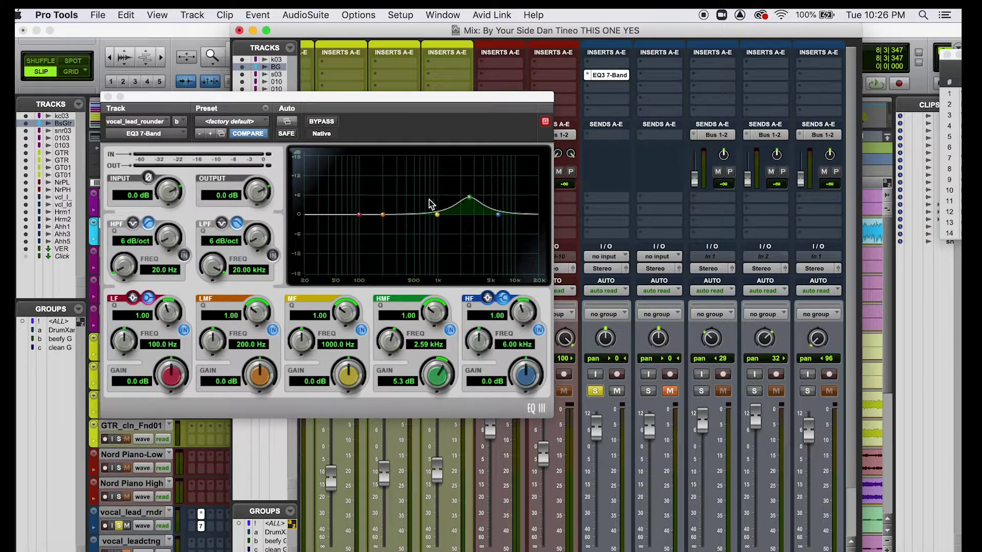
Compare the lead vocal with its EQ bypassed and with the high-mid band in and out, and close the EQ window.
click(325, 121)
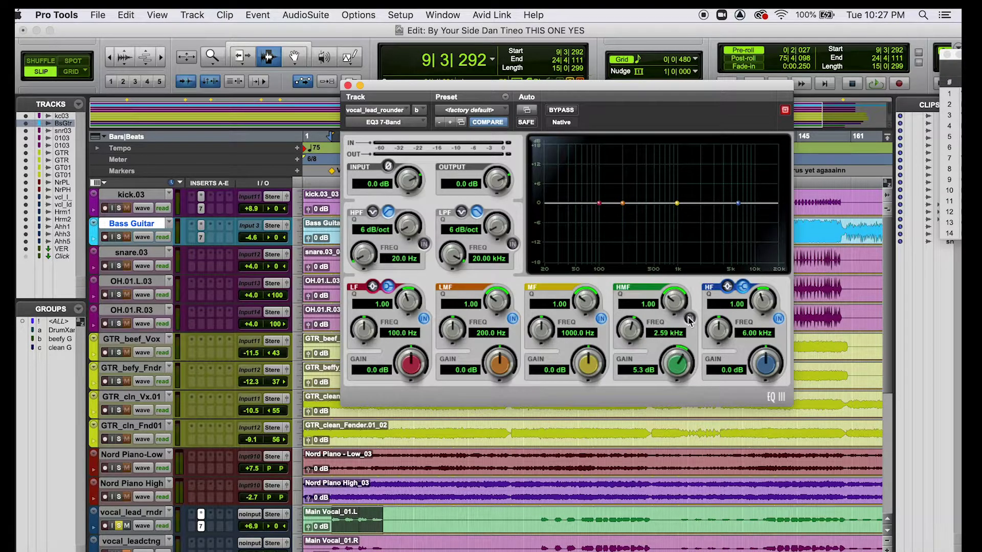
click(689, 318)
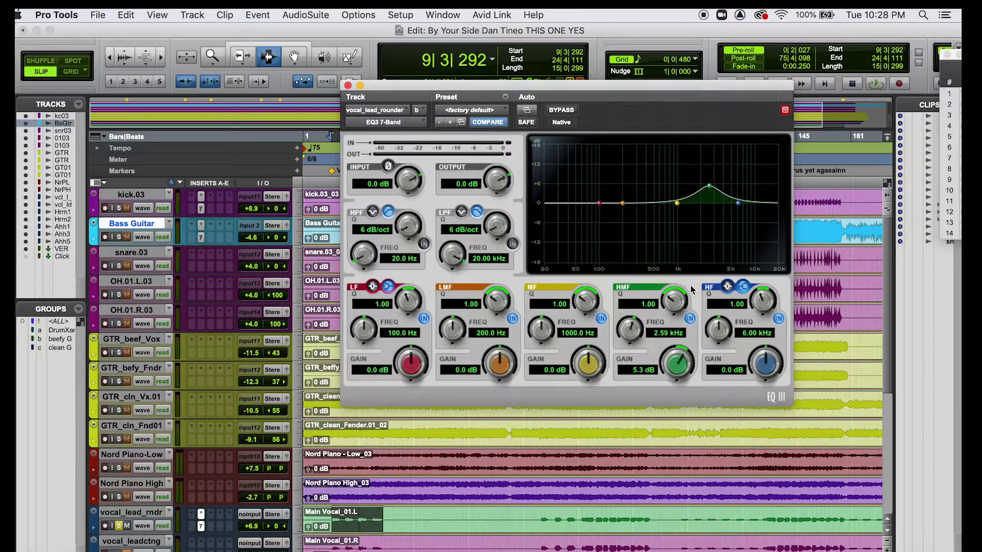
click(690, 318)
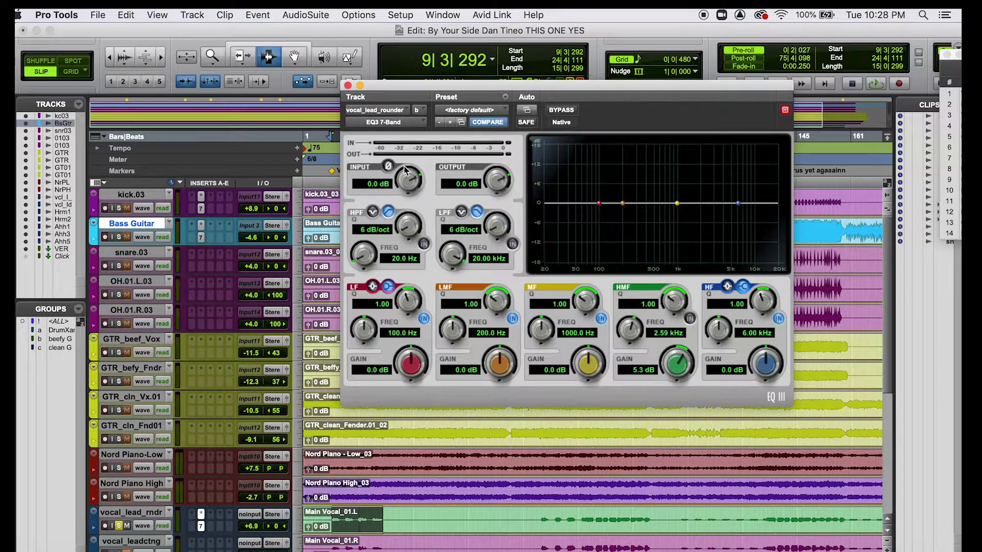
click(348, 85)
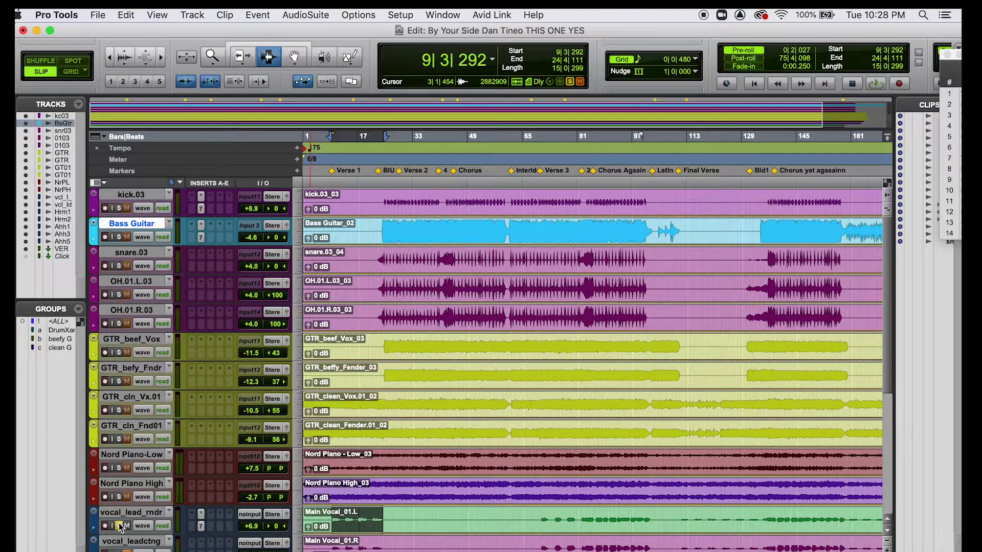
Solo the GTR_cln_Vx.01 track and insert the mono EQ3 7-Band plug-in on it.
click(119, 411)
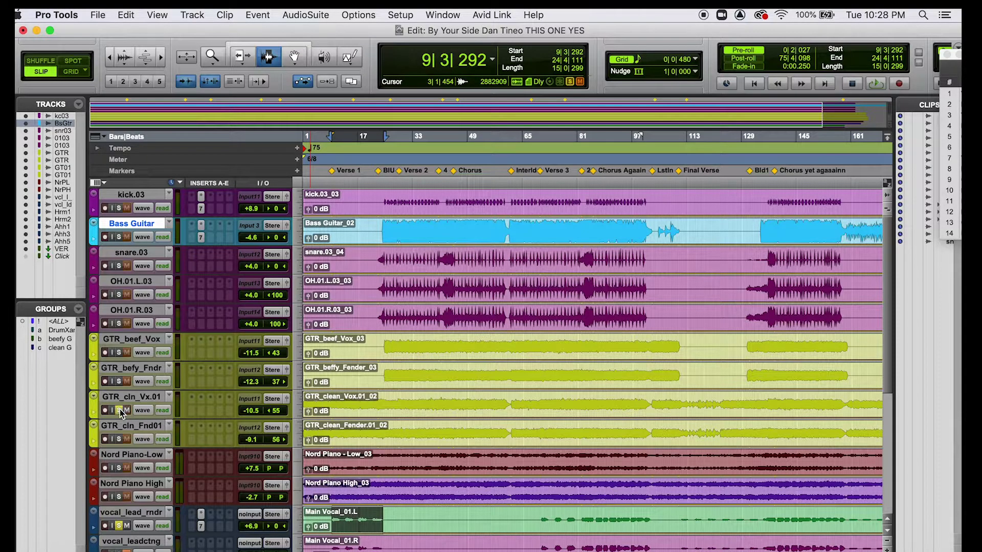
click(200, 411)
mouse_move(289, 412)
mouse_move(325, 413)
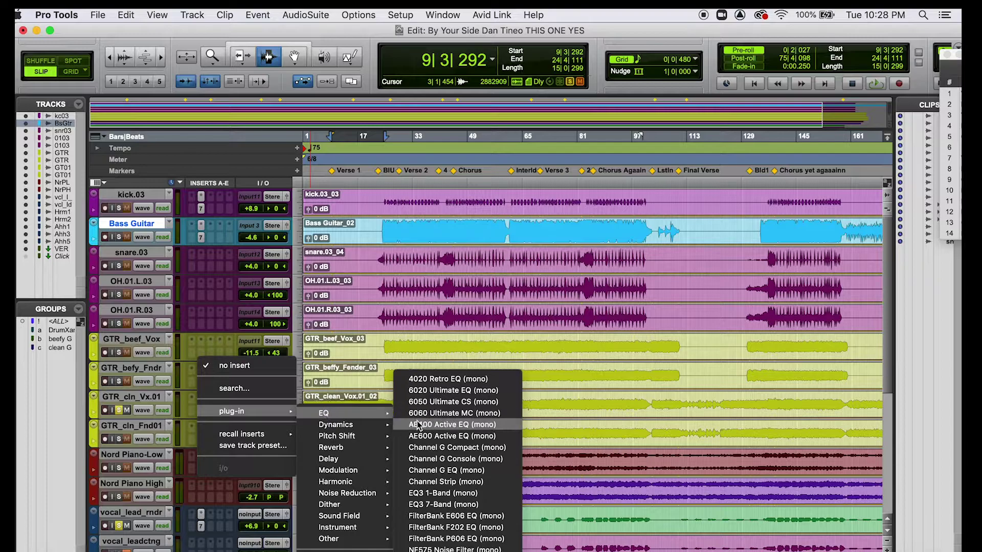
click(442, 505)
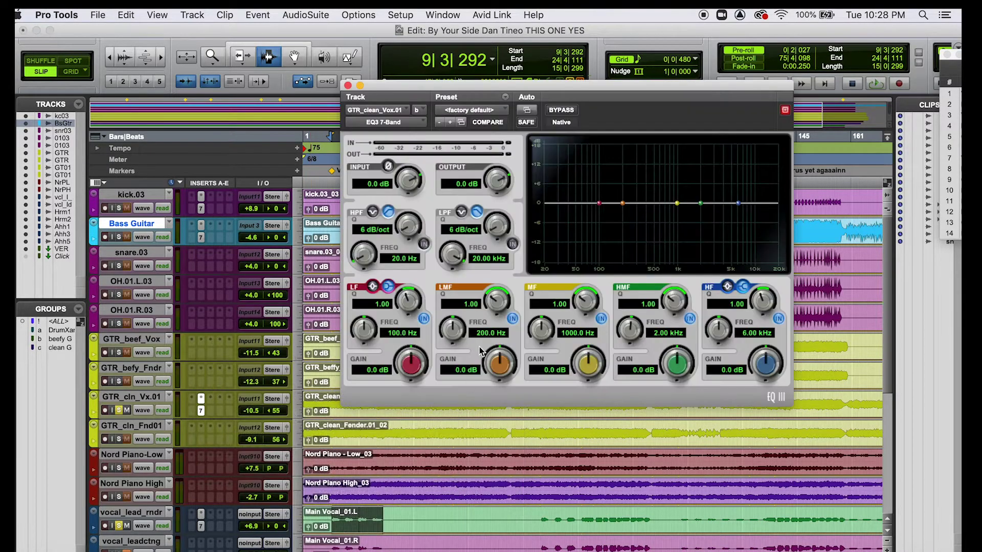
drag(507, 84, 476, 31)
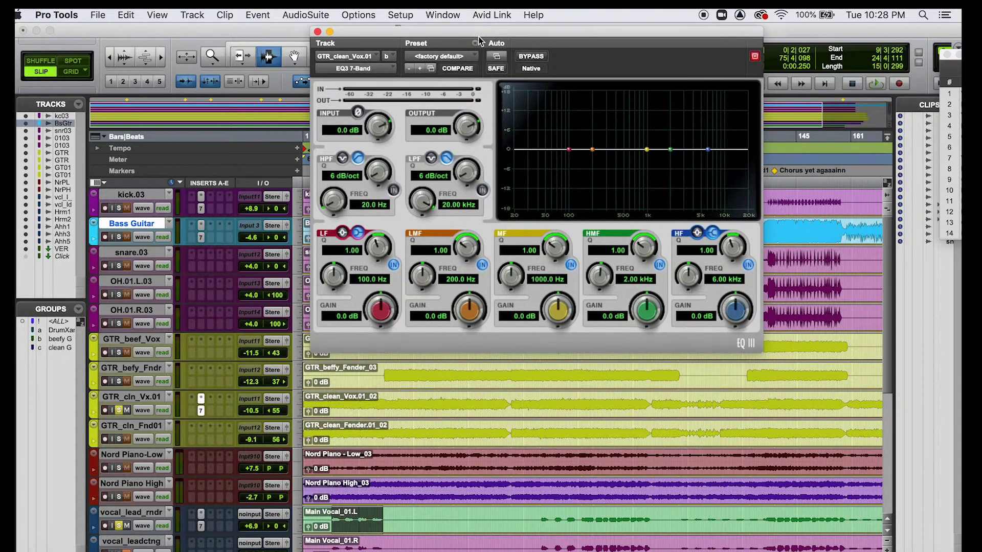
Cut the high-mid band of the GTR_cln_Vx.01 EQ by 3.3 dB at 2.56 kHz.
drag(647, 304, 645, 324)
drag(600, 282, 579, 277)
drag(644, 304, 642, 306)
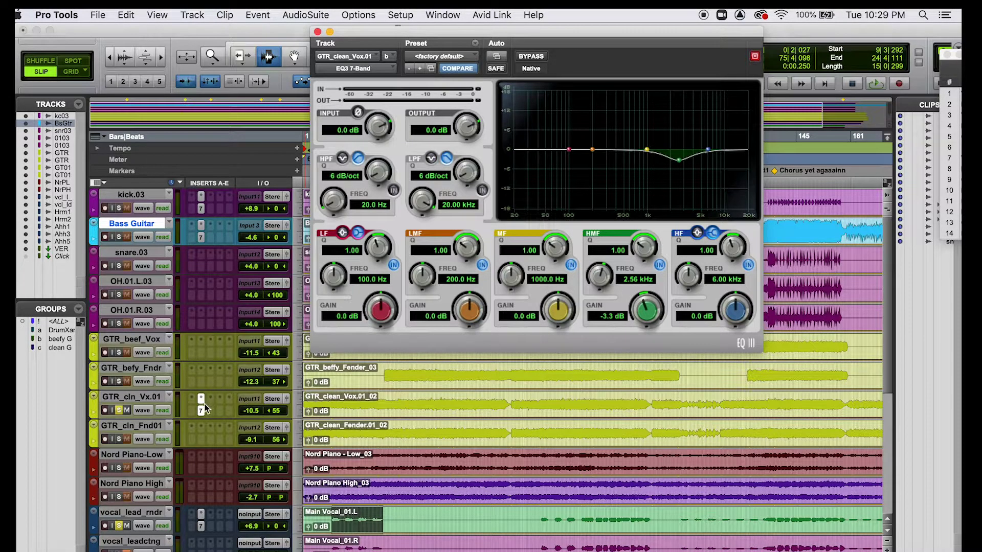
Copy the GTR_cln_Vx.01 EQ with its settings onto the GTR_cln_Fnd01 track and solo that track.
drag(202, 413, 205, 384)
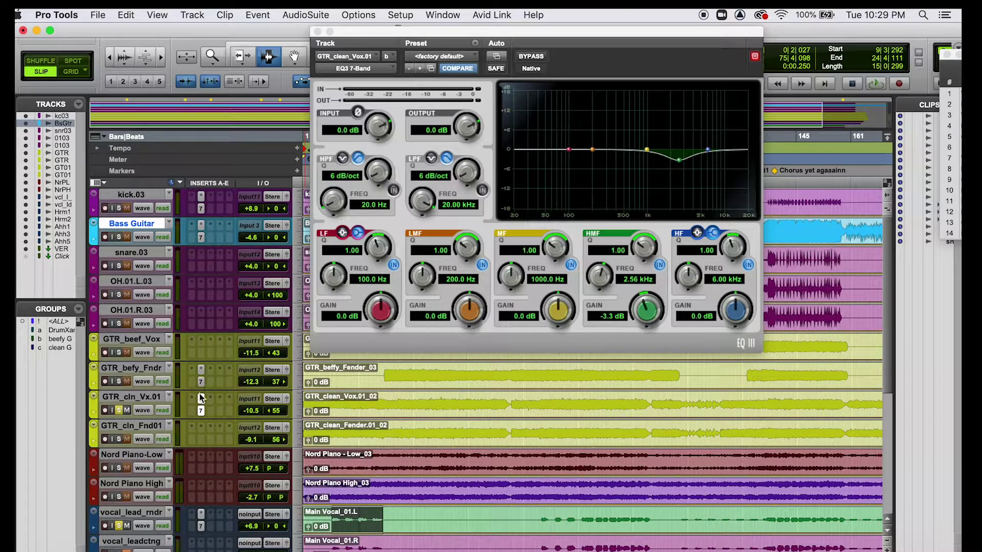
click(119, 382)
drag(200, 382, 200, 441)
click(119, 439)
Compare the clean guitars and lead vocal with the guitar EQs bypassed and the vocal's high-mid band switched out.
super+click(201, 412)
click(201, 527)
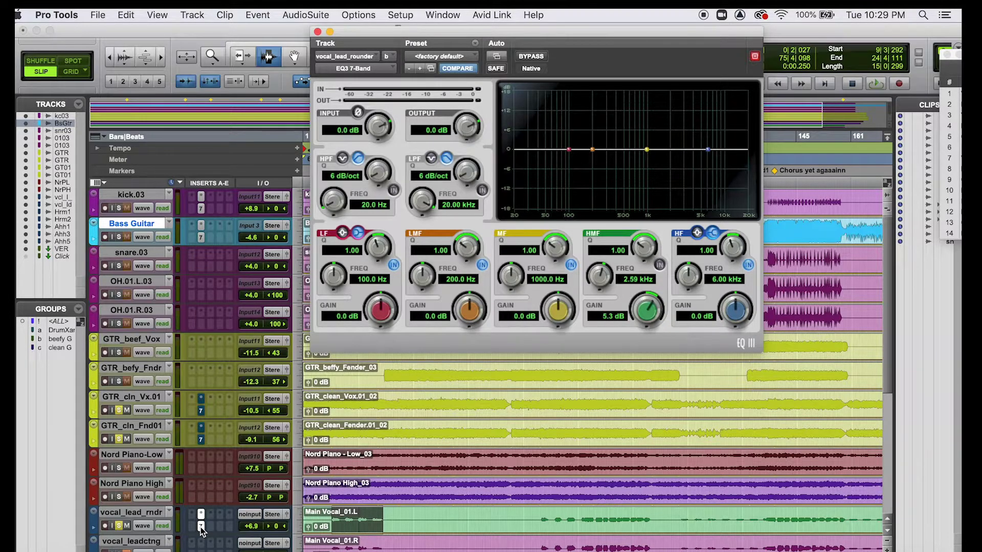
click(200, 398)
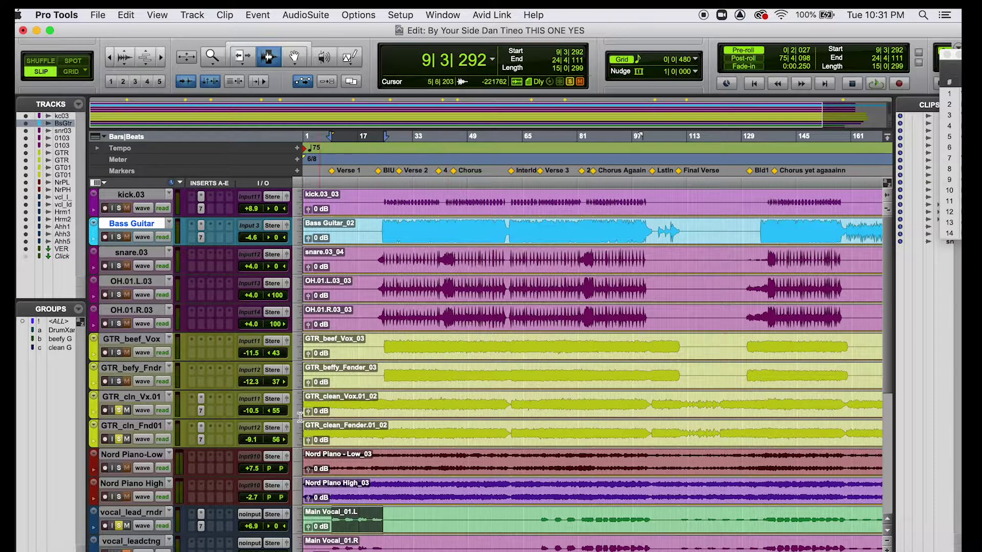
Insert the mono Dyn3 Compressor/Limiter in the first insert slot of the vocal_lead_rounder track.
click(195, 528)
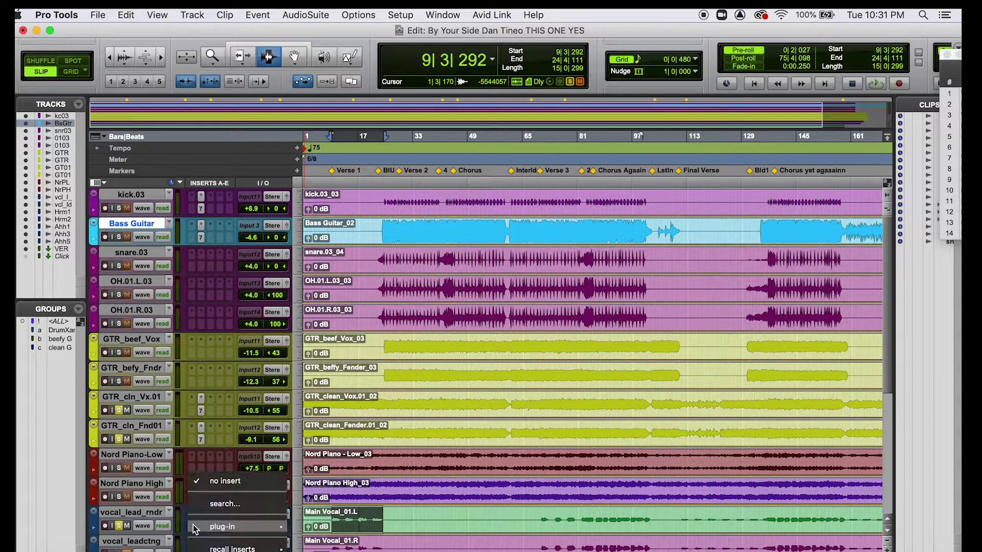
mouse_move(222, 527)
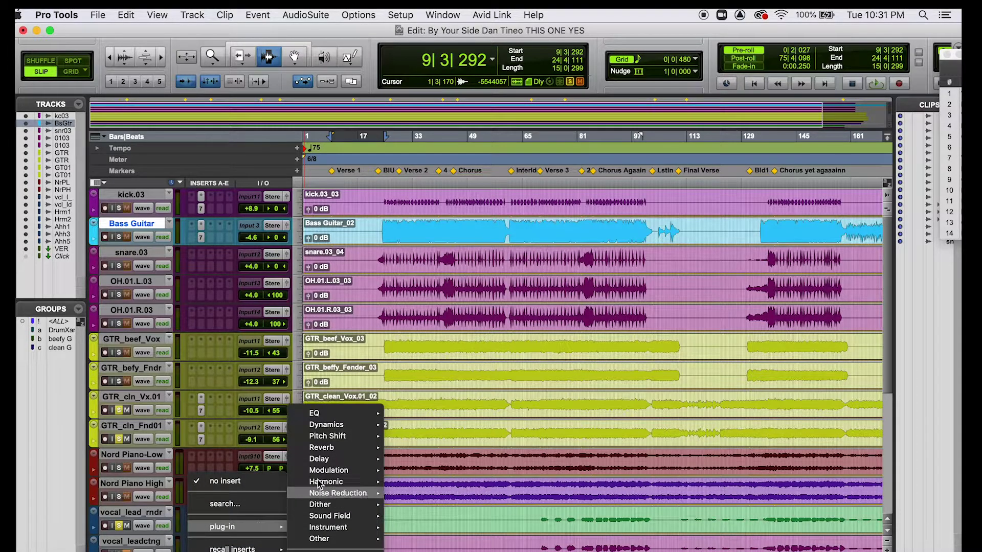
mouse_move(330, 429)
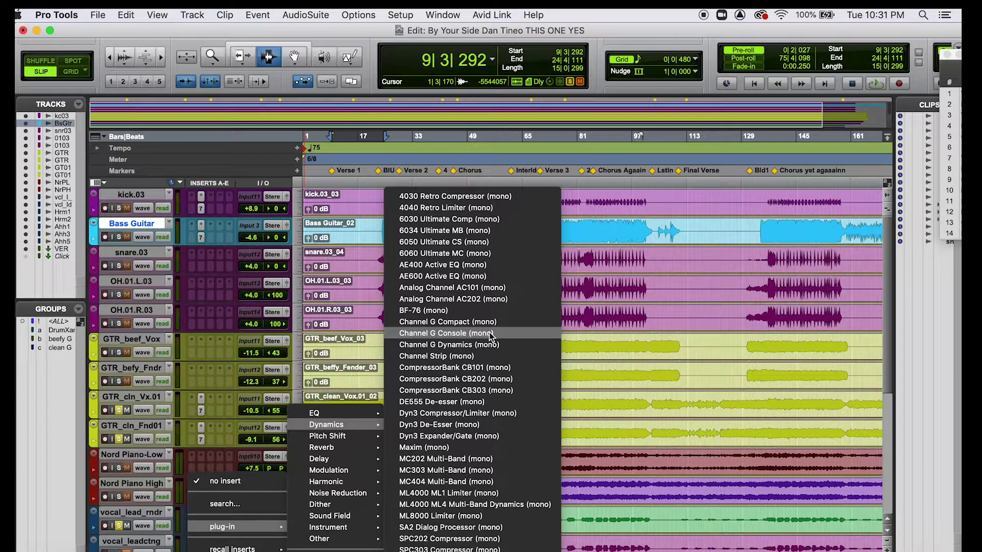
click(496, 412)
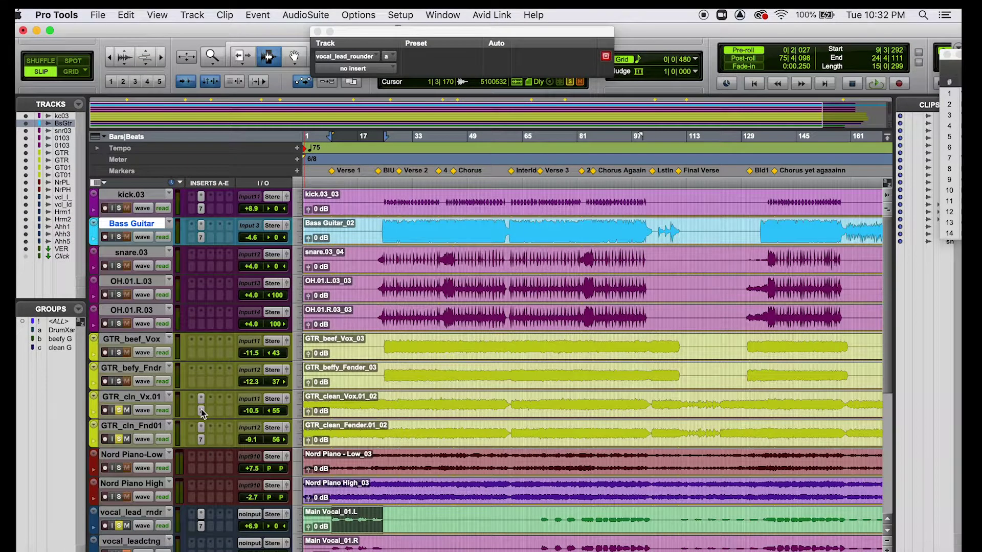
Boost the mid band of the GTR_cln_Vx.01 EQ by 5.4 dB at 632.9 Hz and adjust its Q.
click(201, 411)
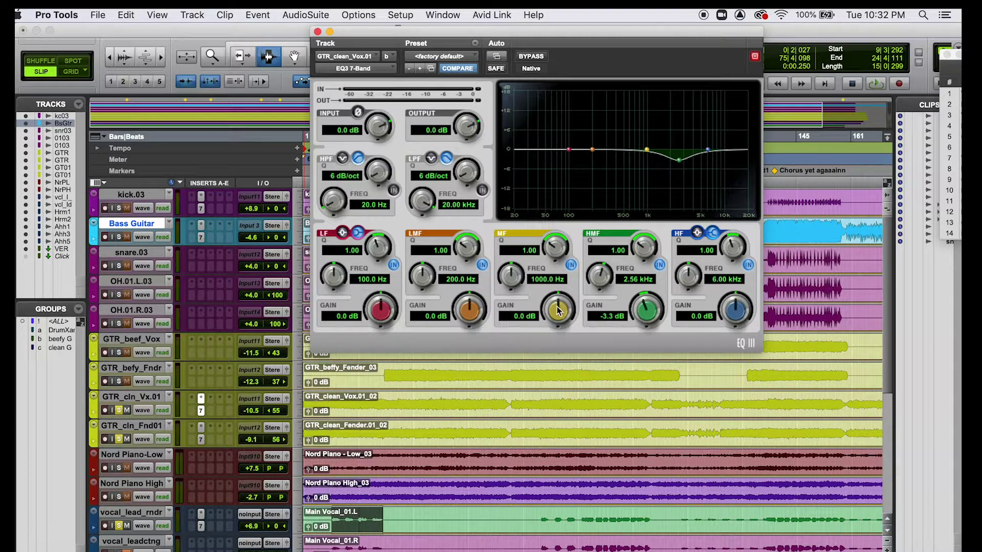
drag(558, 310, 508, 287)
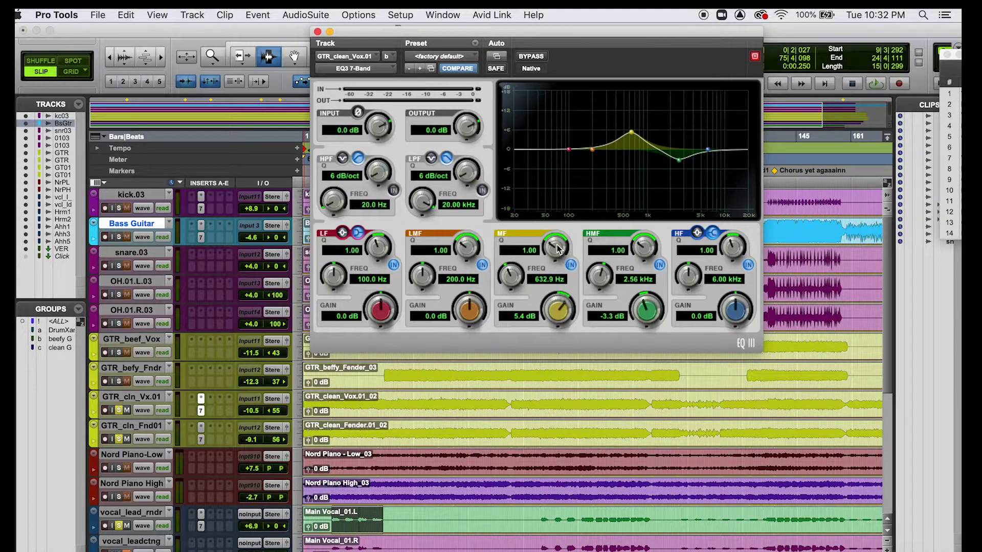
drag(556, 249, 548, 274)
Boost the mid band and lower its frequency in the GTR_cln_Fnd01 track's EQ.
click(201, 438)
drag(557, 313, 510, 277)
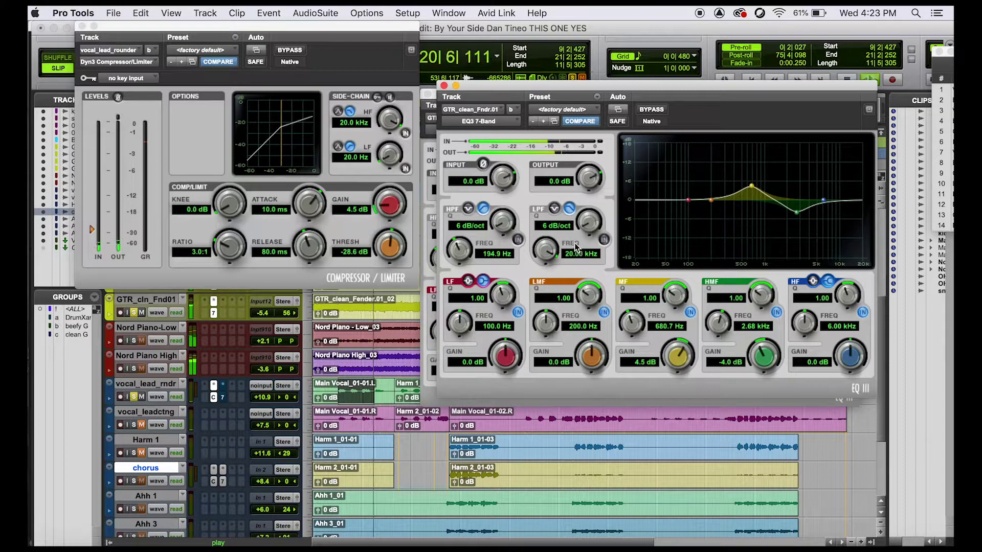
key(space)
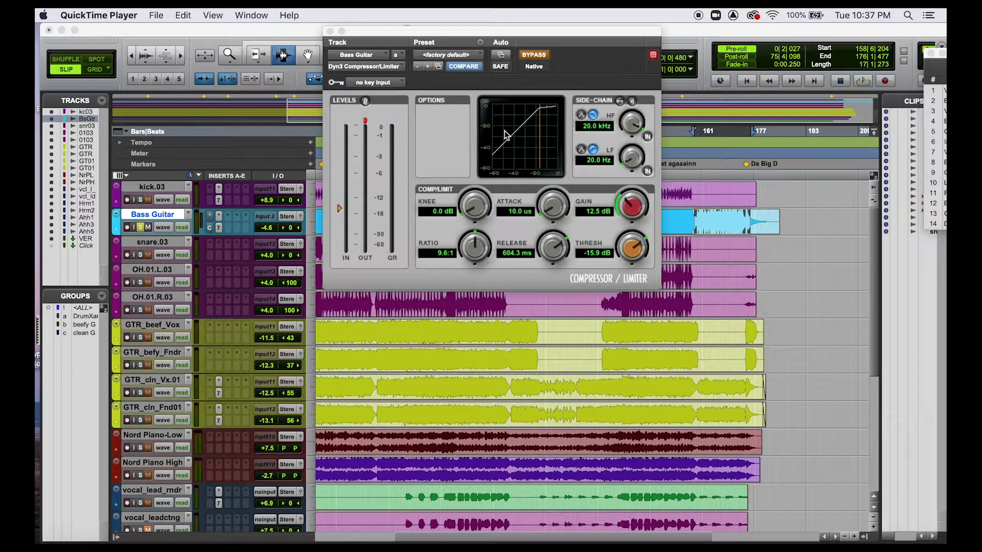
Audition the Bass Guitar section around bar 160 with its Dyn3 Compressor/Limiter window moved clear of the track.
drag(474, 32, 473, 265)
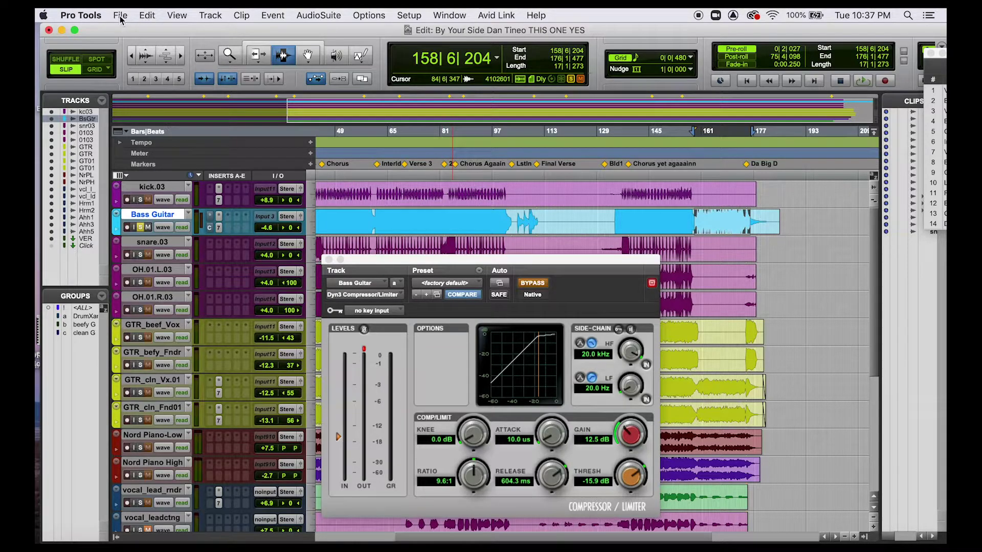
key(space)
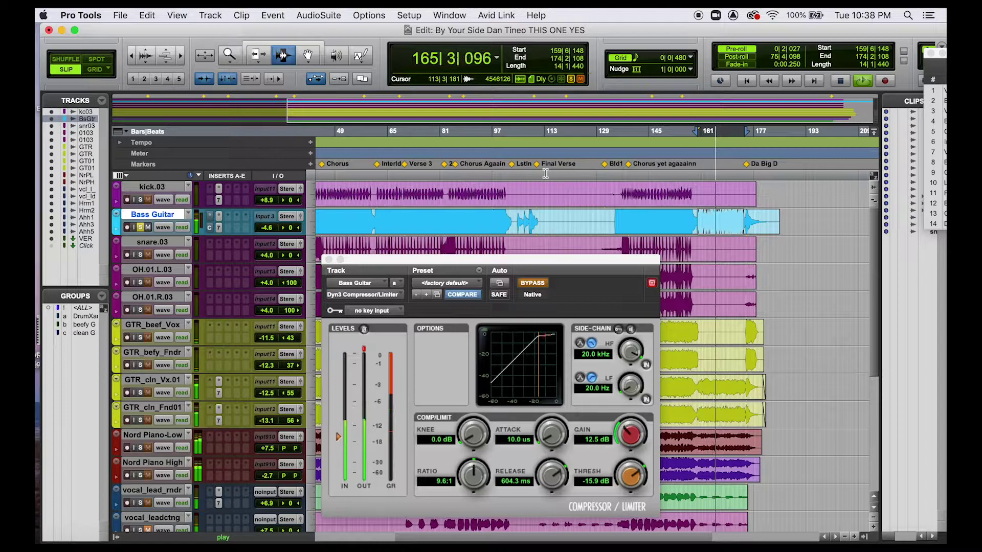
key(space)
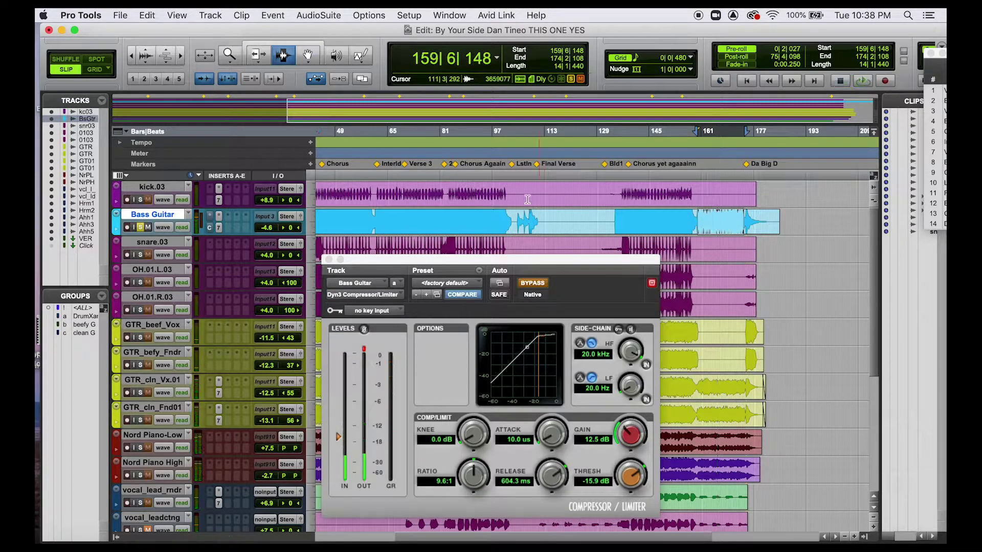
Take the Bass Guitar's Dyn3 Compressor/Limiter out of bypass and audition the selected section with it active.
click(534, 282)
click(534, 282)
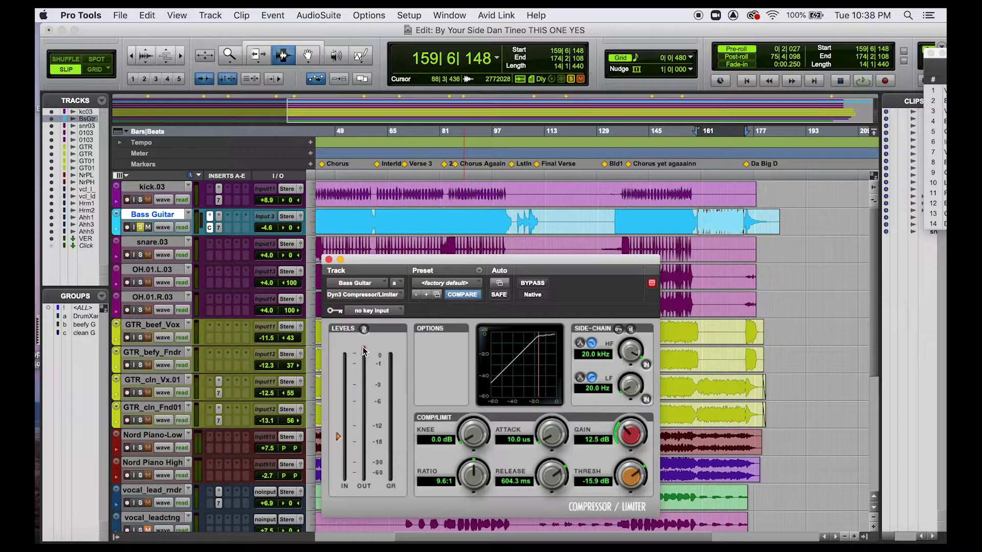
key(space)
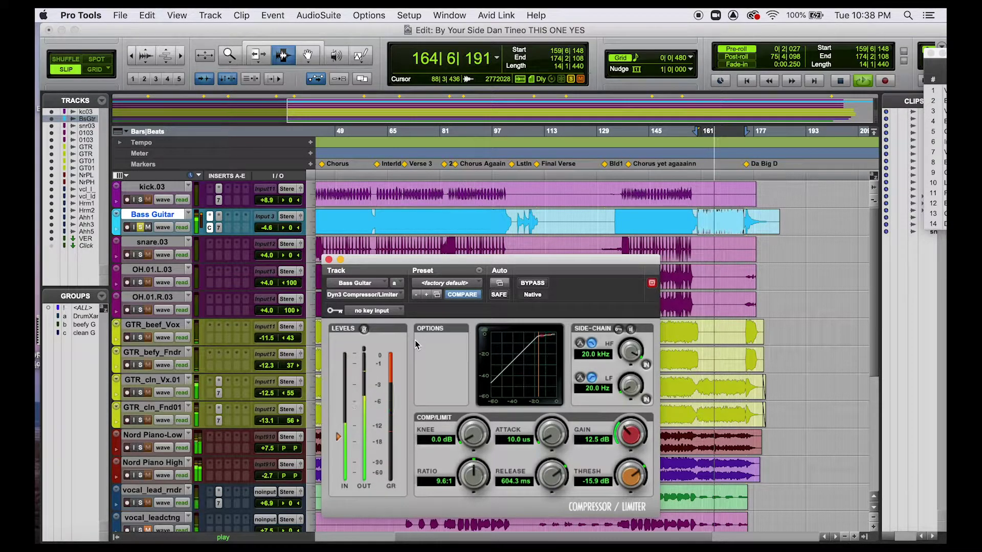
key(space)
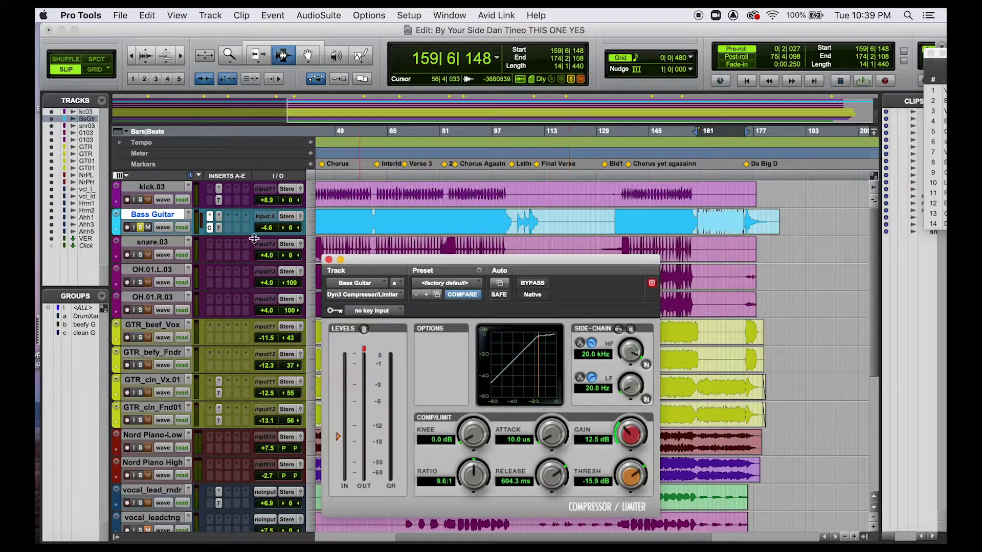
Enlarge the Bass Guitar track, zoom in around bar 162, and examine the attack and sustain of a single note.
drag(240, 236, 220, 330)
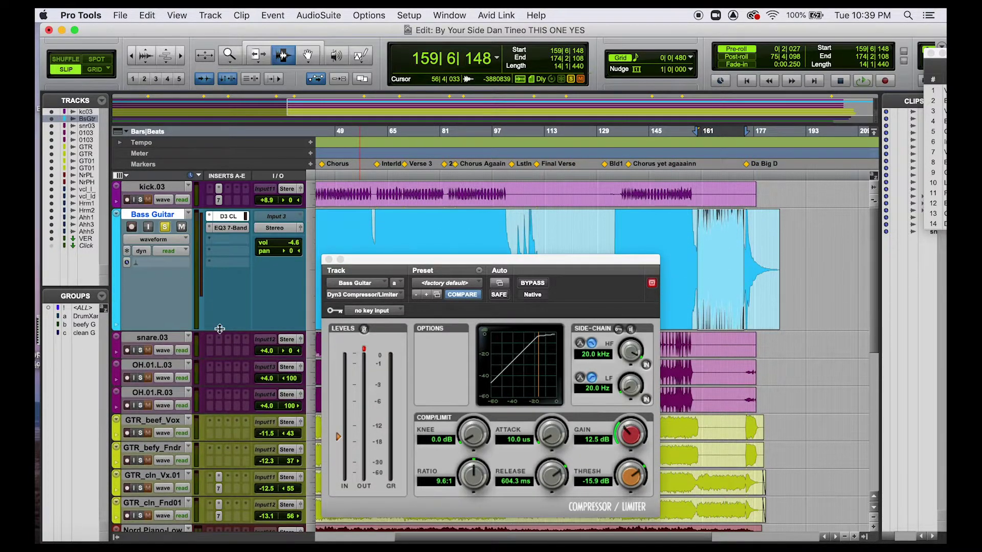
click(230, 55)
drag(708, 230, 699, 231)
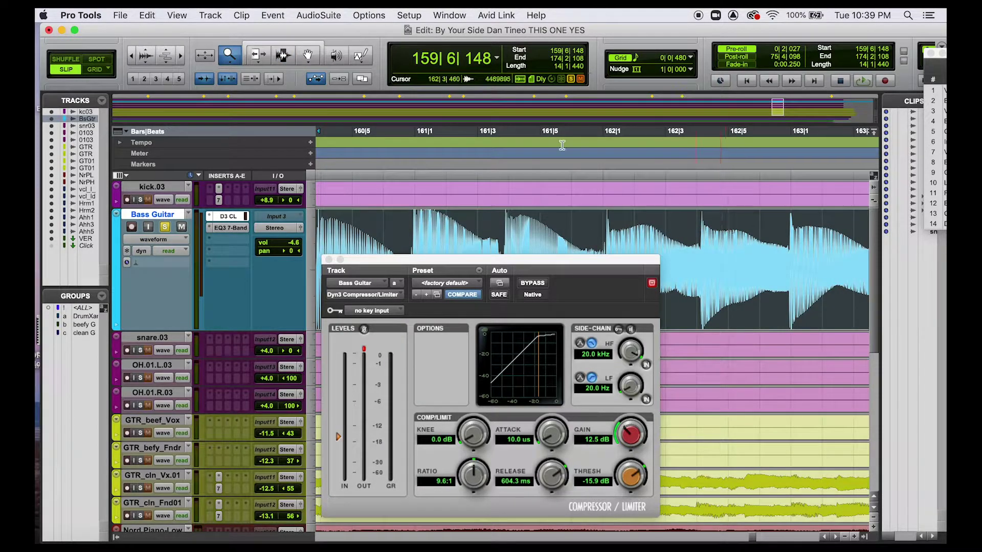
click(289, 58)
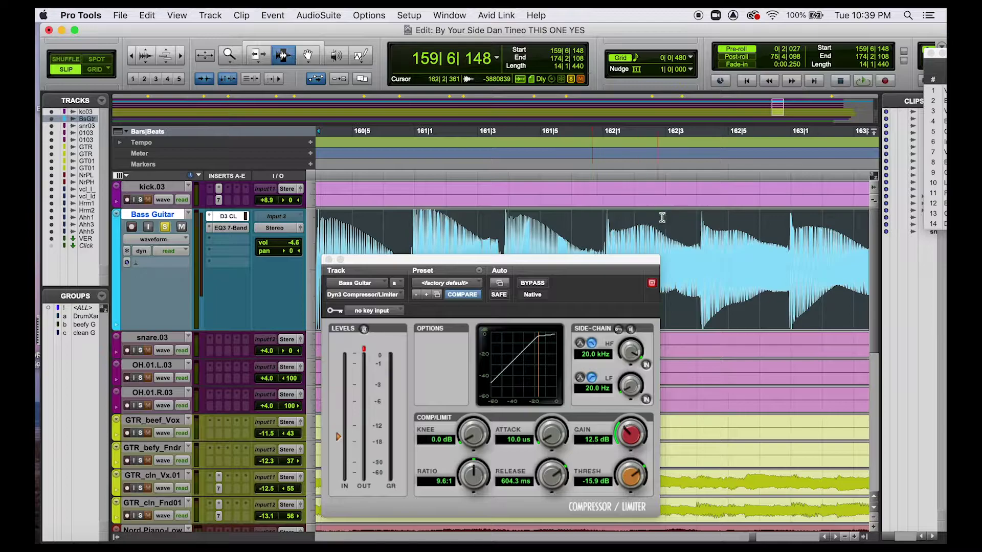
click(698, 243)
drag(700, 243, 791, 256)
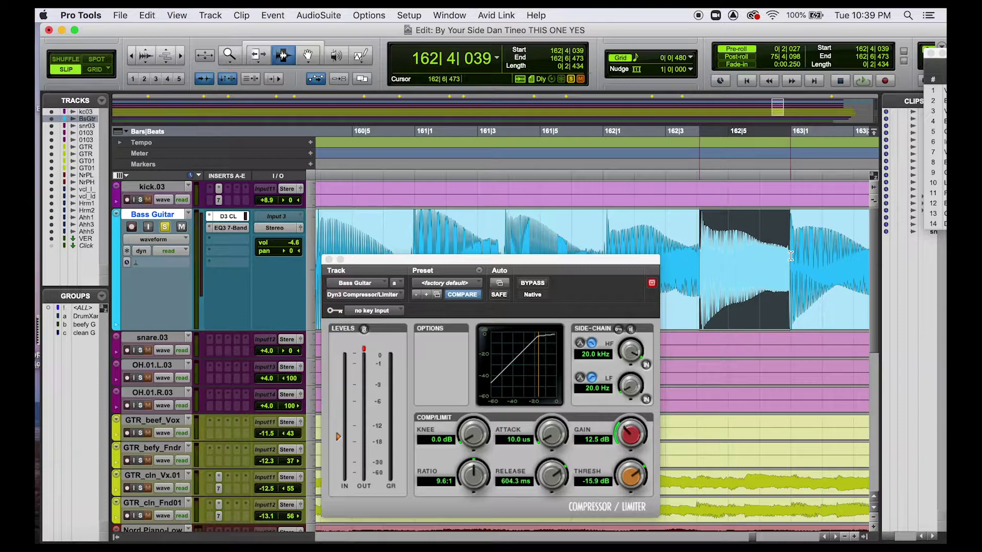
mouse_move(790, 256)
mouse_down()
mouse_move(712, 255)
mouse_move(790, 258)
mouse_up()
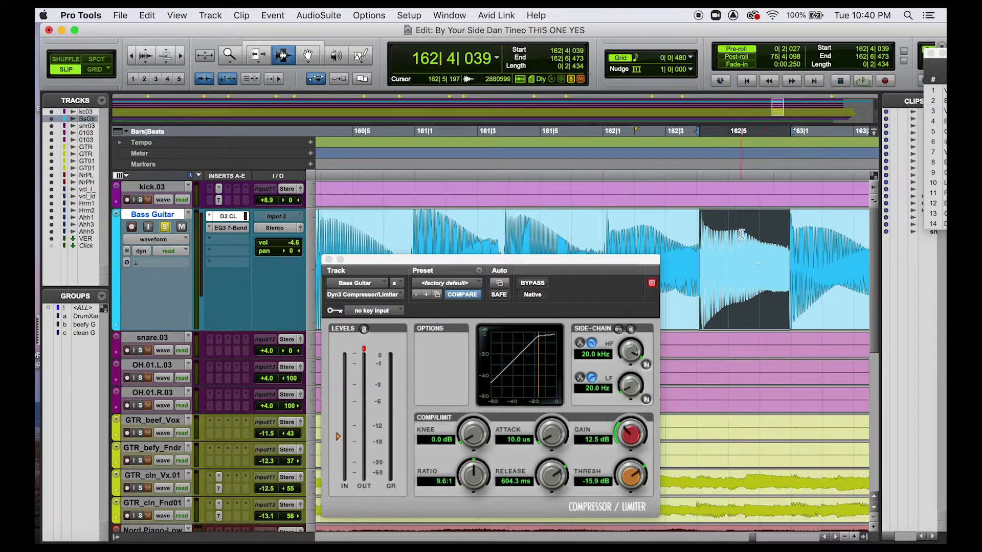
drag(709, 247, 700, 241)
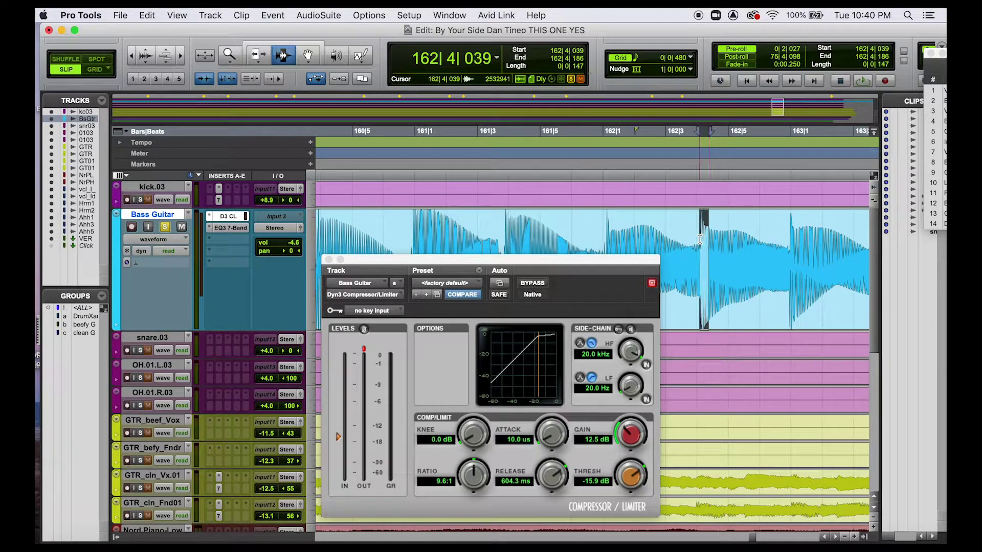
drag(753, 254, 787, 251)
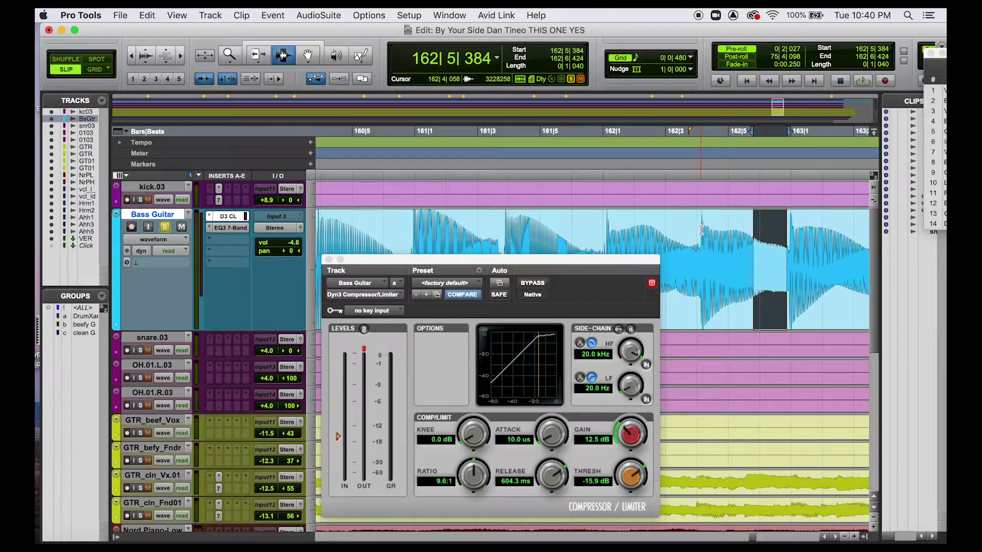
drag(701, 231, 789, 250)
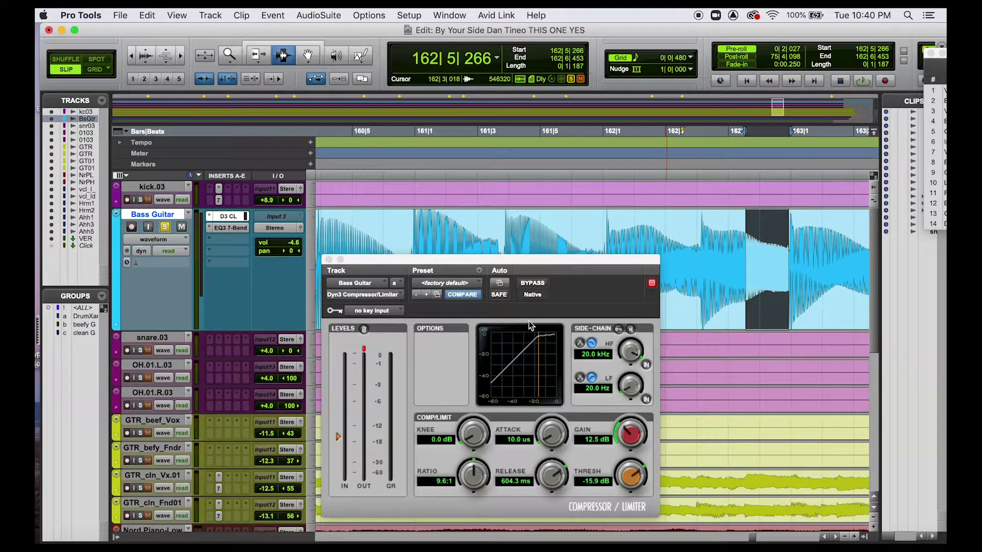
Set the Bass Guitar compressor's ratio to 3.5:1 and play the bass from just before the note at 162|4.
drag(474, 471, 443, 485)
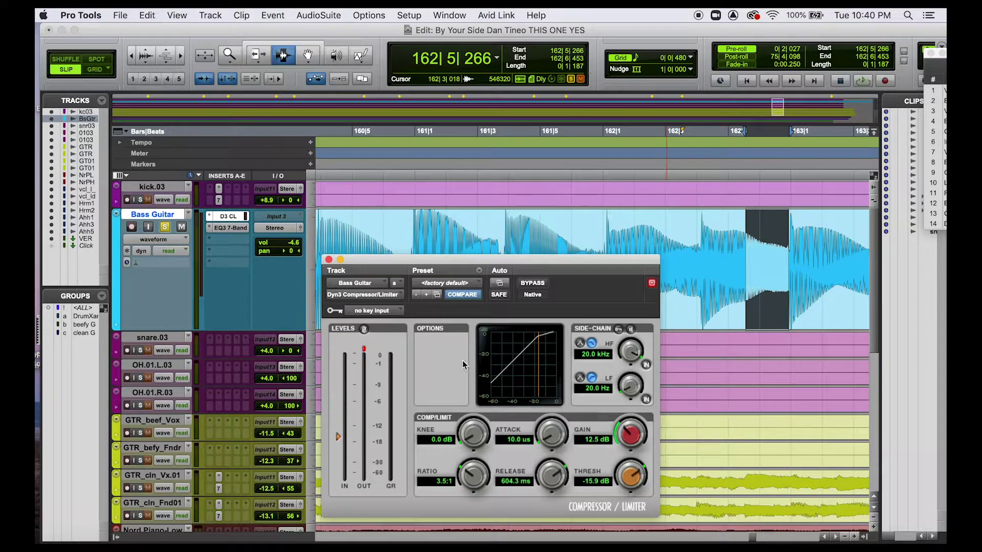
click(691, 301)
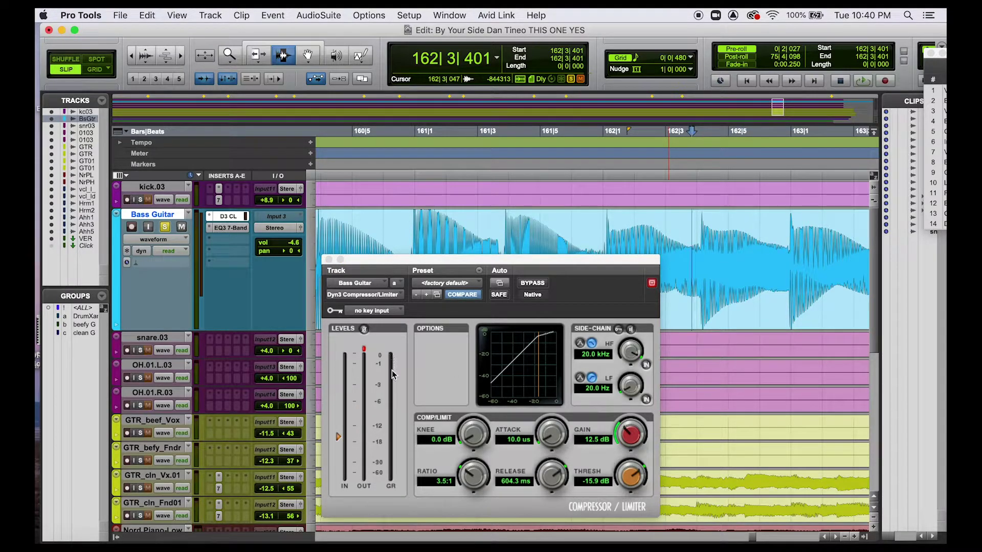
click(695, 284)
key(space)
Set the Bass Guitar compressor's threshold to -8.7 dB and its attack to 49.4 us during playback.
click(629, 473)
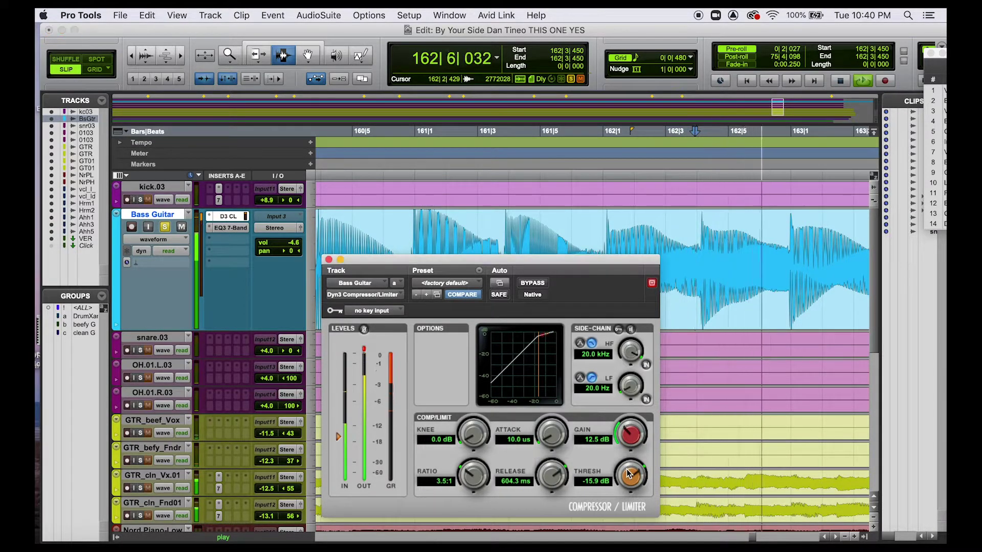
drag(629, 476, 622, 458)
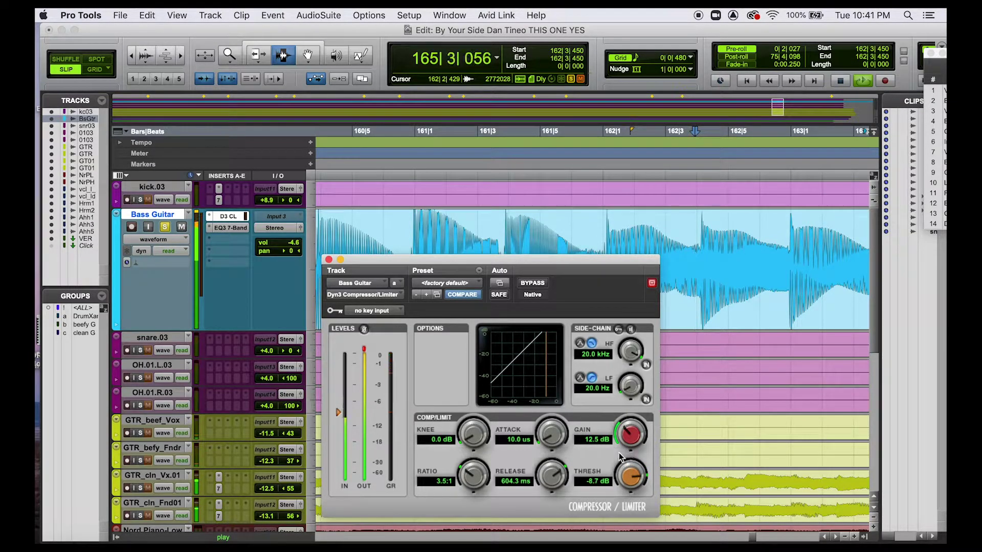
drag(550, 433, 549, 417)
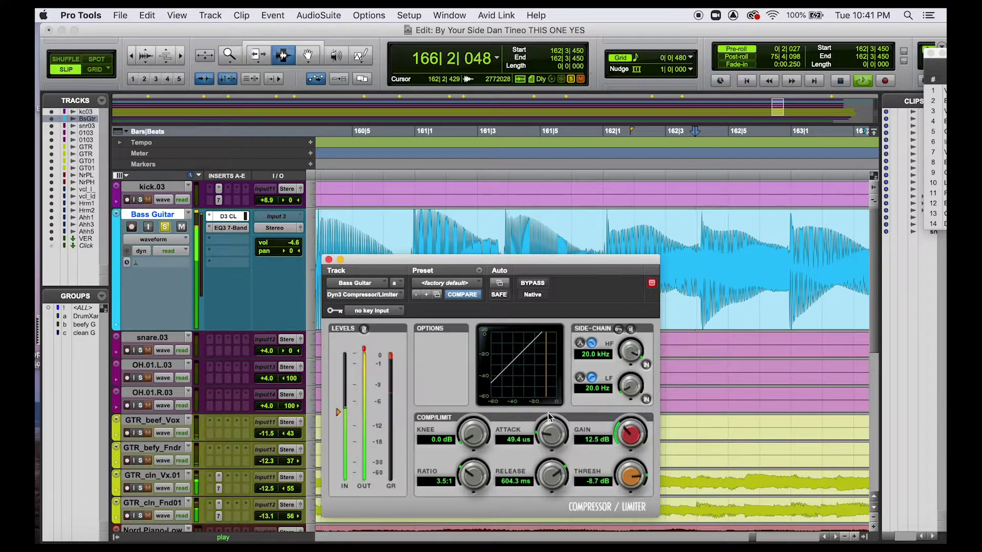
Set the Bass Guitar compressor's ratio to 2.8:1, attack to 193.7 us and release to 679.3 ms, and stop playback.
drag(543, 460, 543, 430)
drag(542, 468, 466, 475)
key(space)
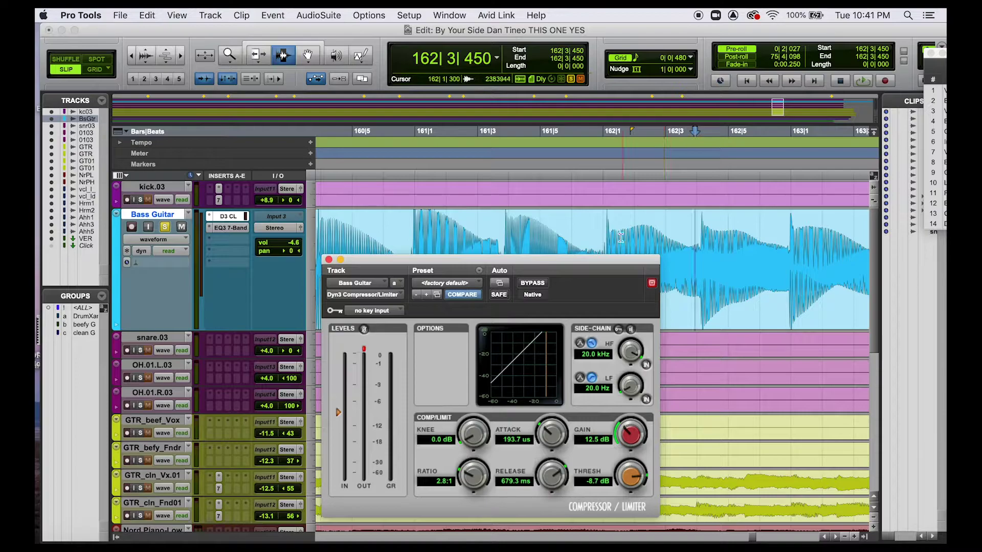
click(591, 228)
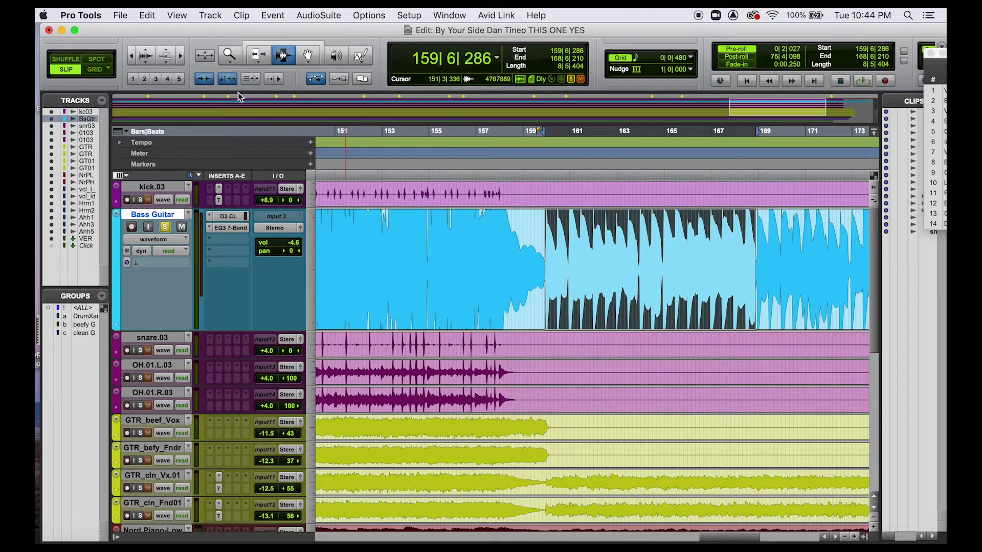
Zoom the Edit window out to the whole song, reactivate the Selector tool and unsolo the Bass Guitar track.
double_click(226, 60)
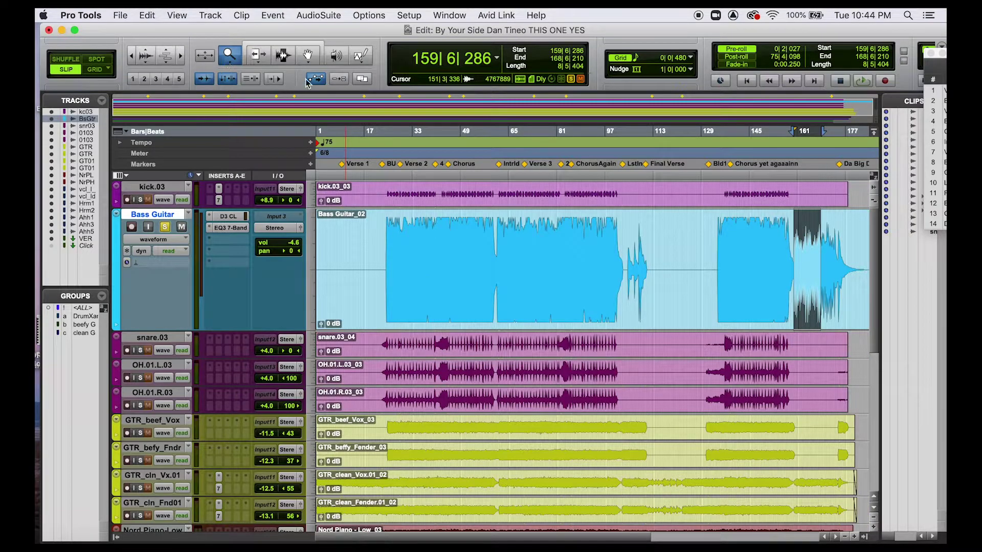
click(287, 56)
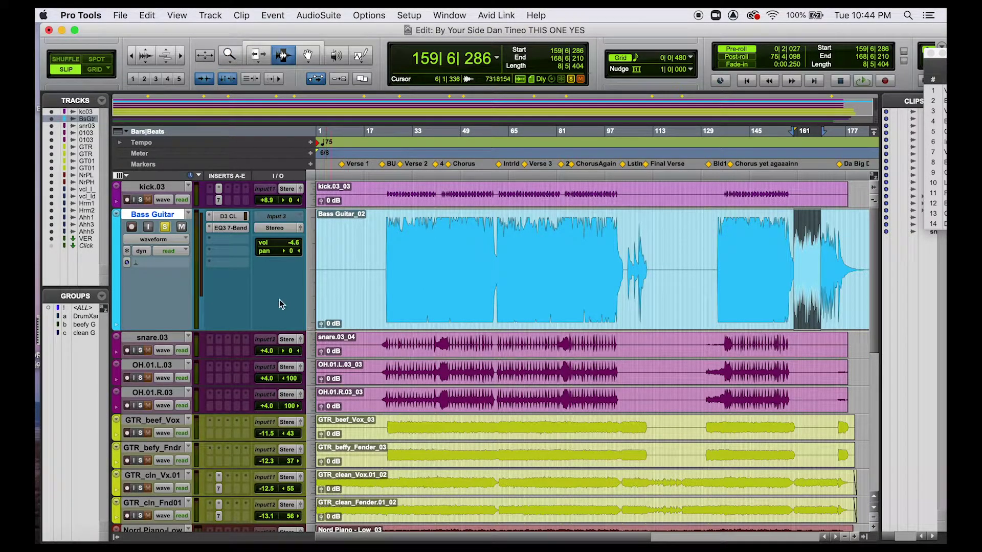
click(166, 227)
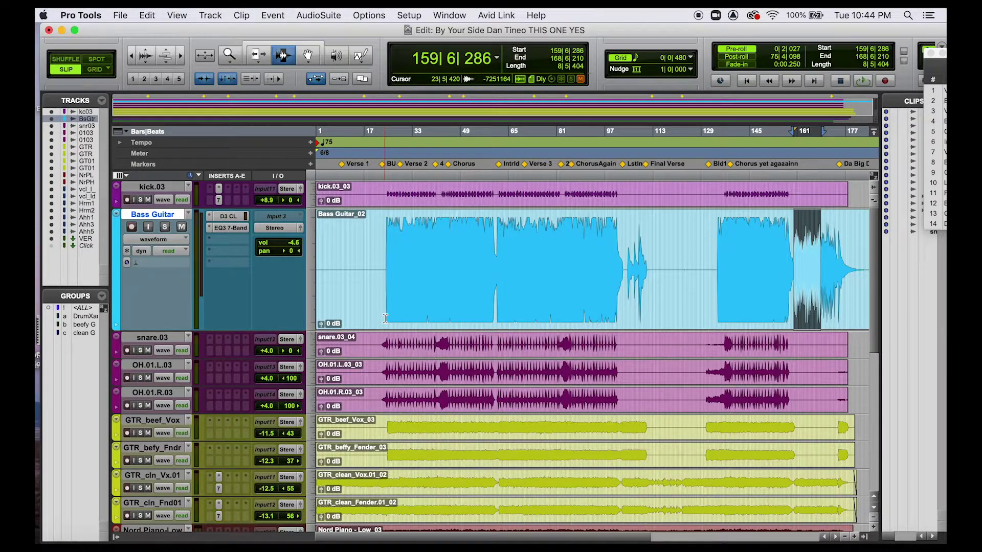
Switch to the Mix window and move and widen it so the VERB channel with its D-Verb insert fits in view.
key(super+equal)
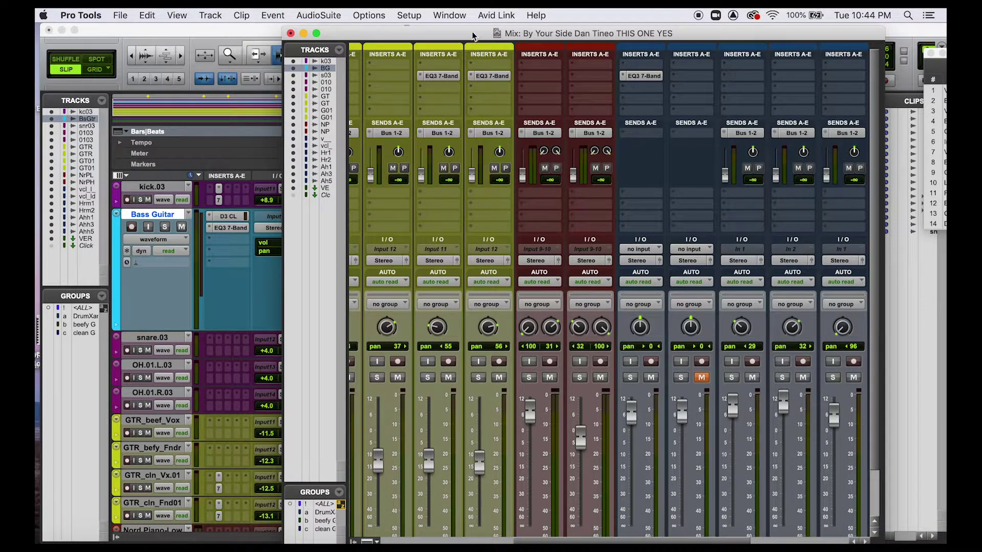
drag(469, 37, 269, 36)
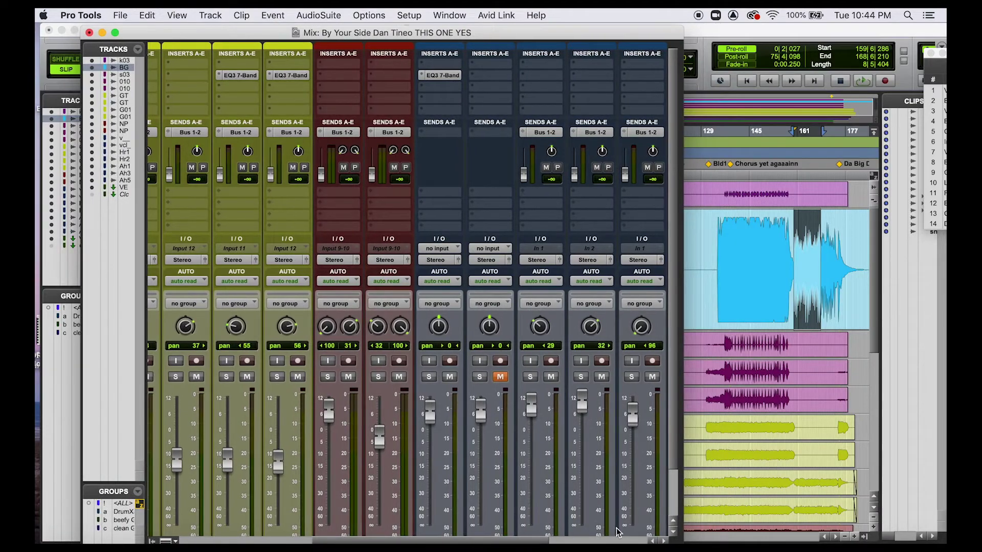
drag(680, 541, 901, 541)
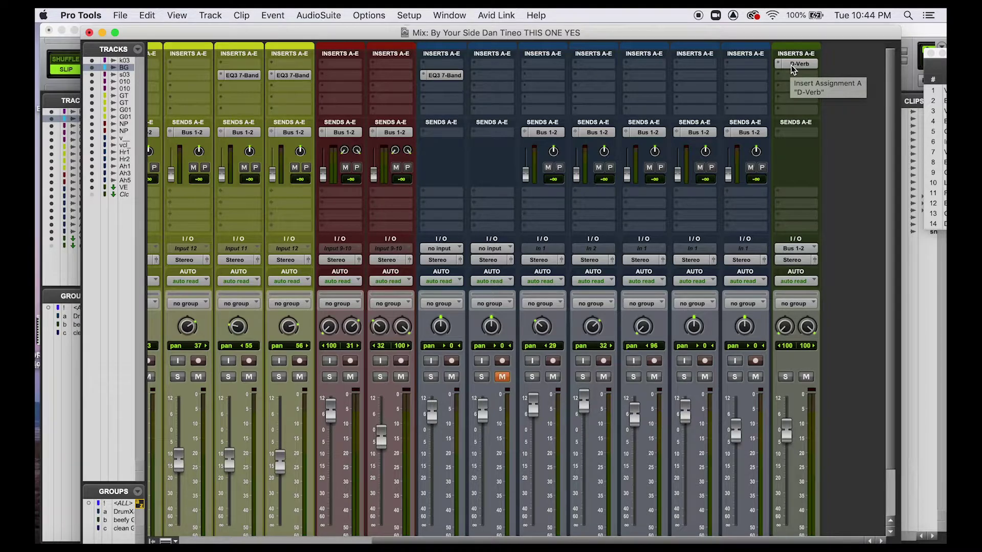
Listen to the selected ChorusAgain section while checking the mixer's sends and VERB channel against the track layout, and stop playback.
key(super+equal)
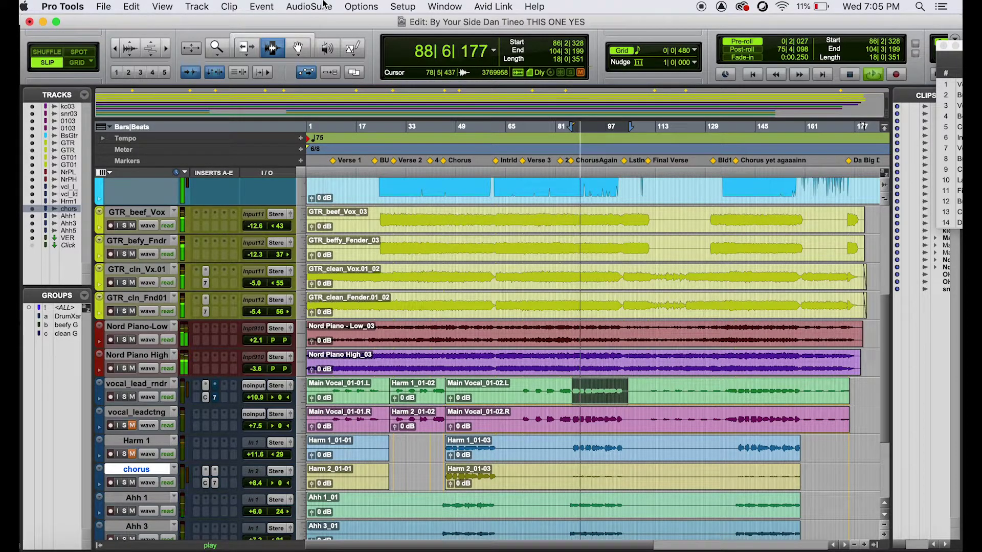
key(super+equal)
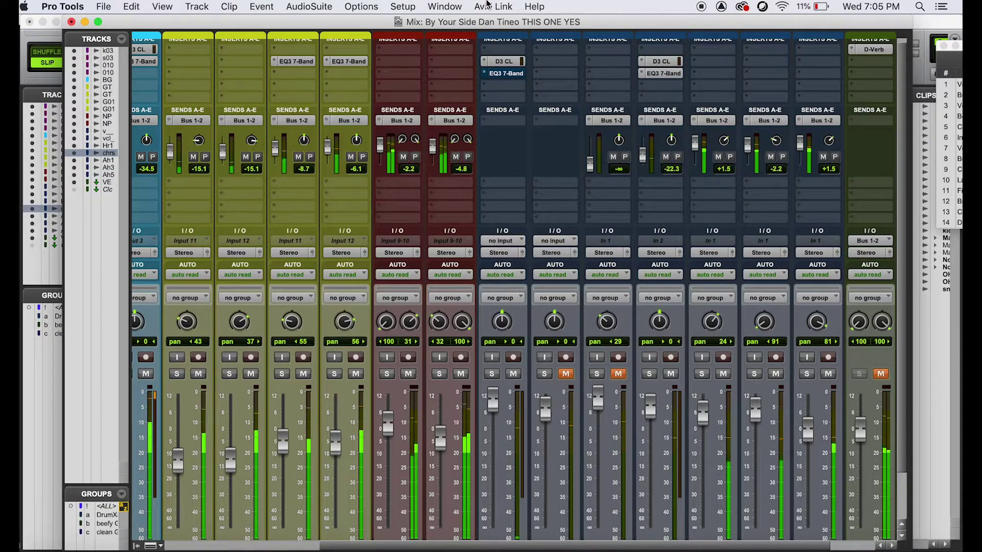
key(super+equal)
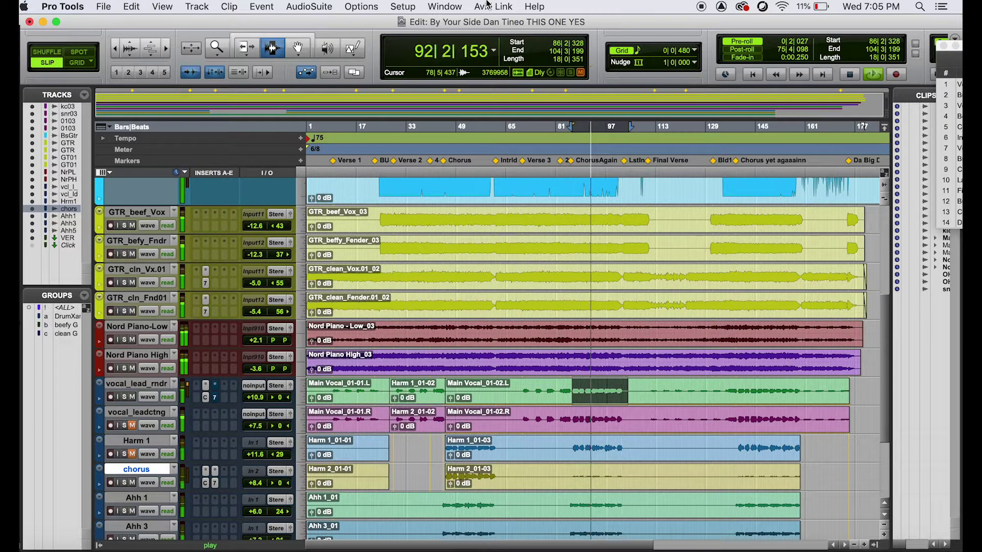
key(super+equal)
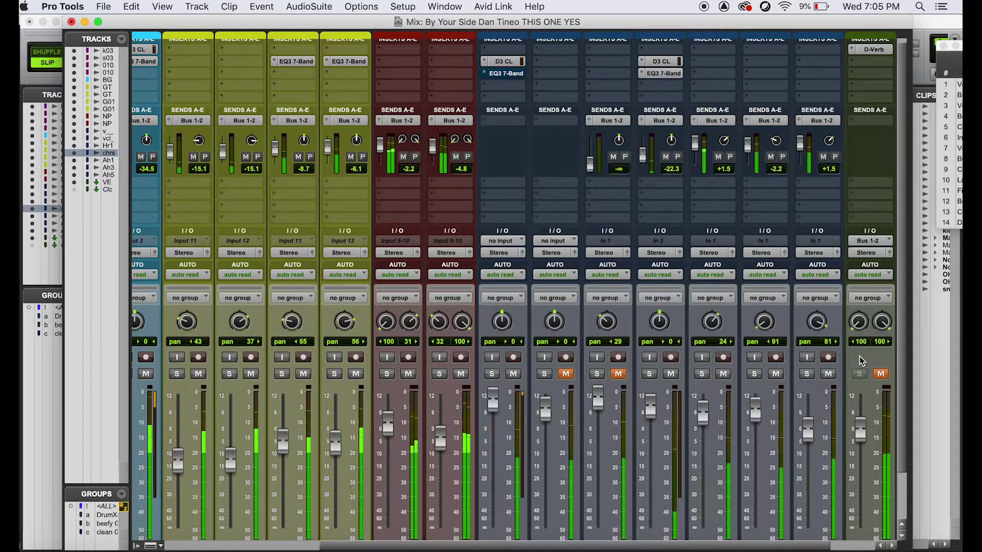
key(super+equal)
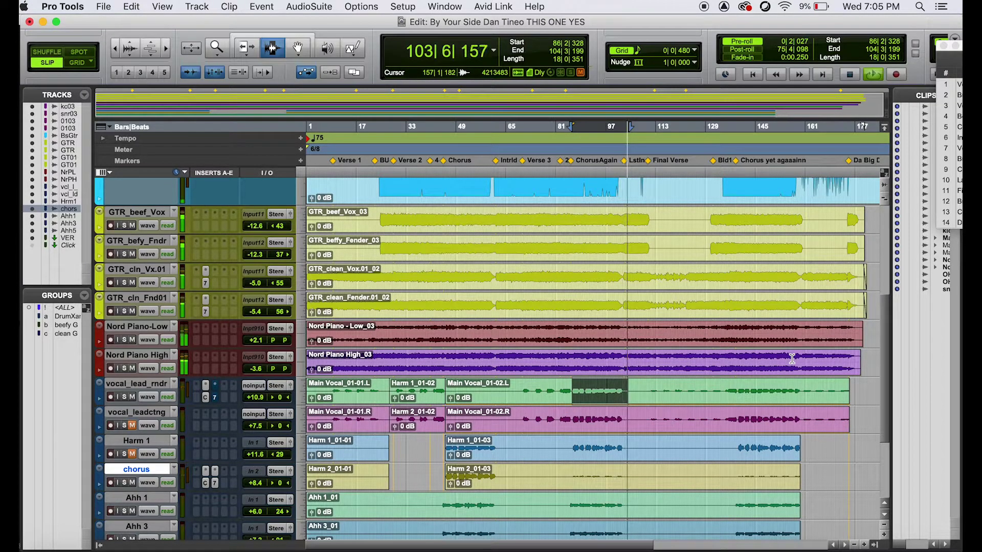
key(space)
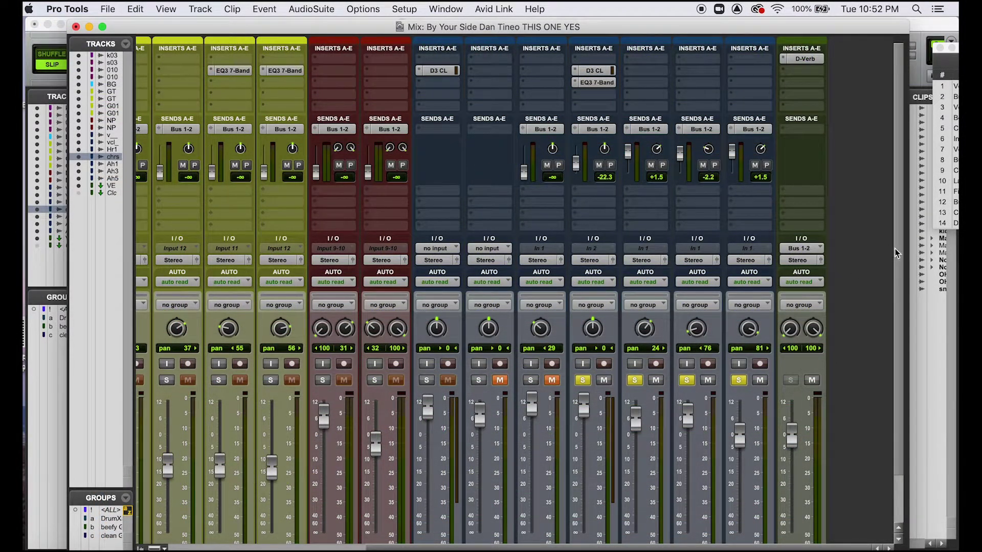
Inspect the backing vocals' channels and mark out the first chorus passage on Ahh 1, Ahh 3 and Ahh 5 in turn.
scroll(899, 276, down, 2)
scroll(899, 279, down, 3)
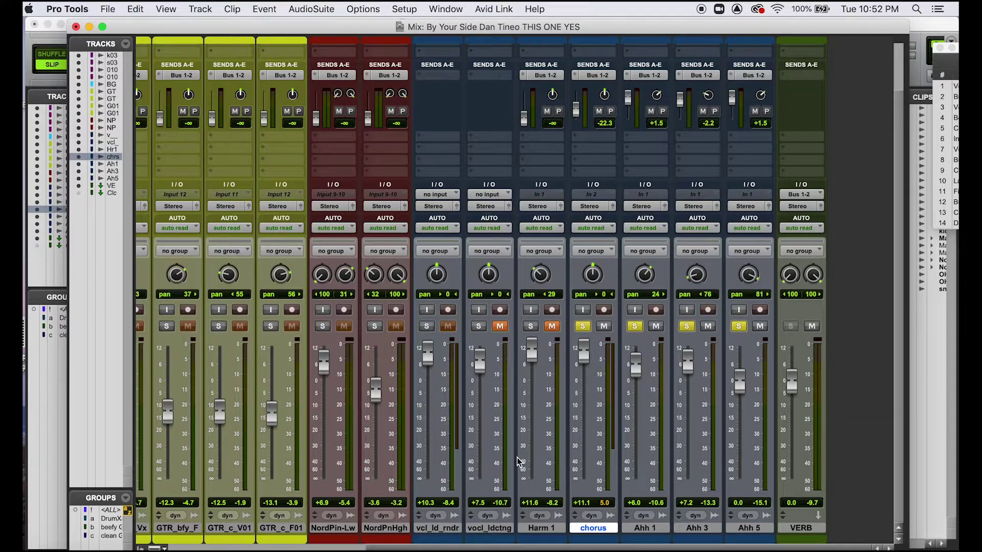
key(super+equal)
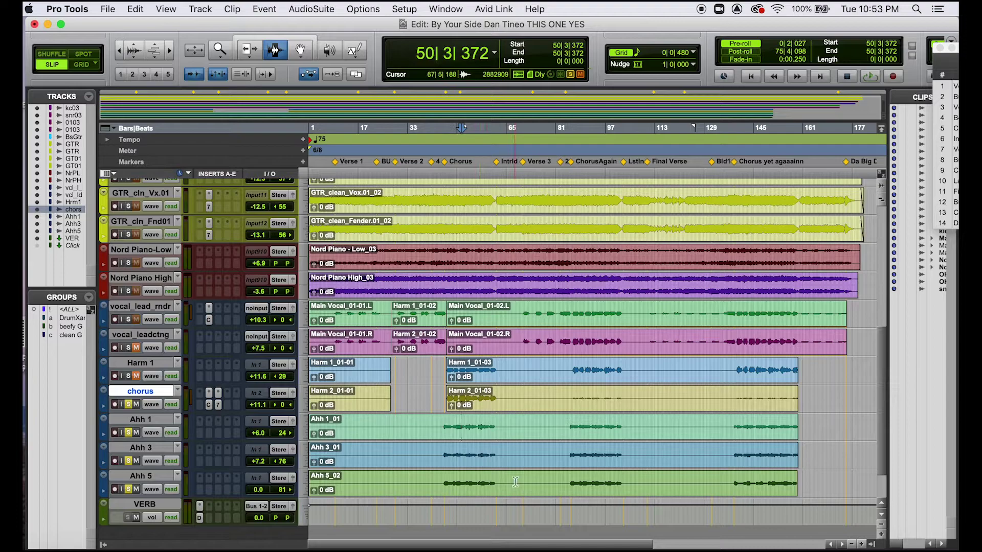
drag(443, 418, 505, 424)
click(443, 454)
drag(443, 454, 492, 454)
drag(444, 483, 501, 483)
Pan Ahh 3 to 91 left in the mixer, toggle VERB's solo safe off and back on, and start playback.
key(super+equal)
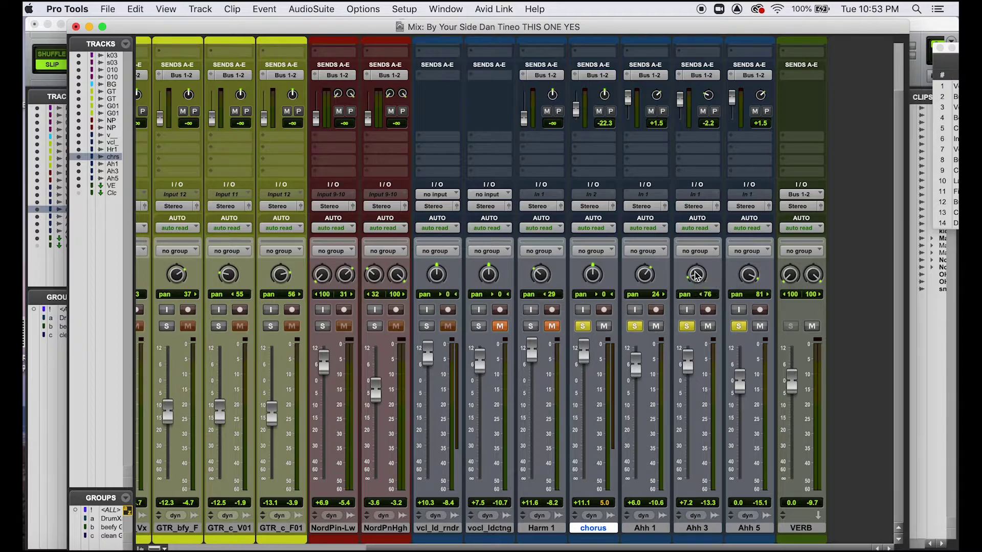
drag(687, 286, 687, 288)
super+click(791, 326)
super+click(791, 327)
key(space)
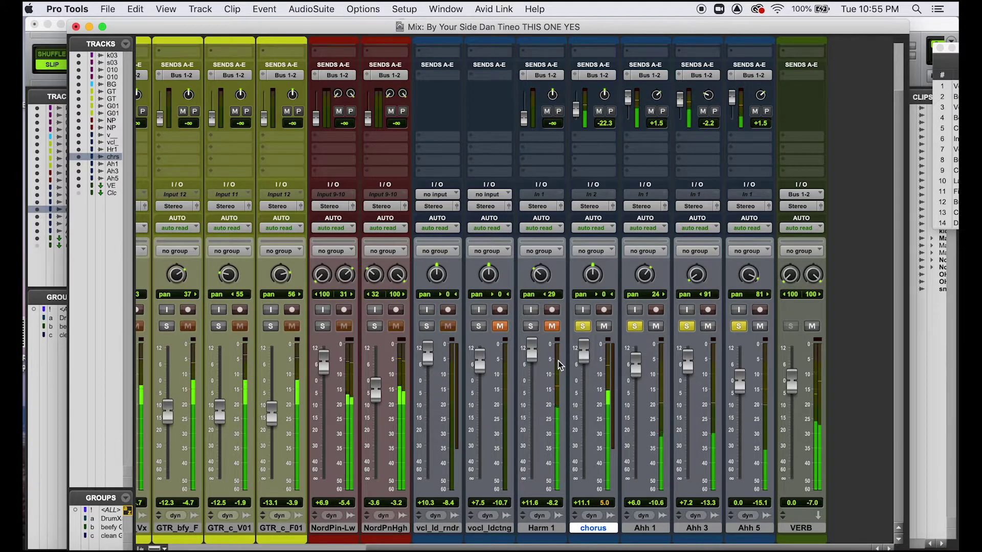
Lower the chorus track's volume to +8.4 dB while auditioning it with the soloed Ahh tracks.
drag(584, 353, 584, 361)
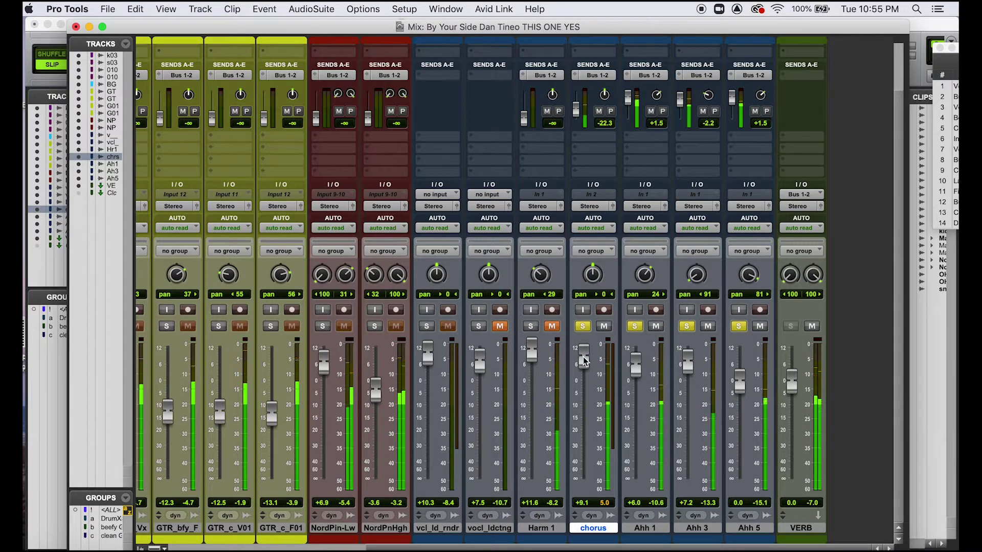
drag(585, 360, 585, 363)
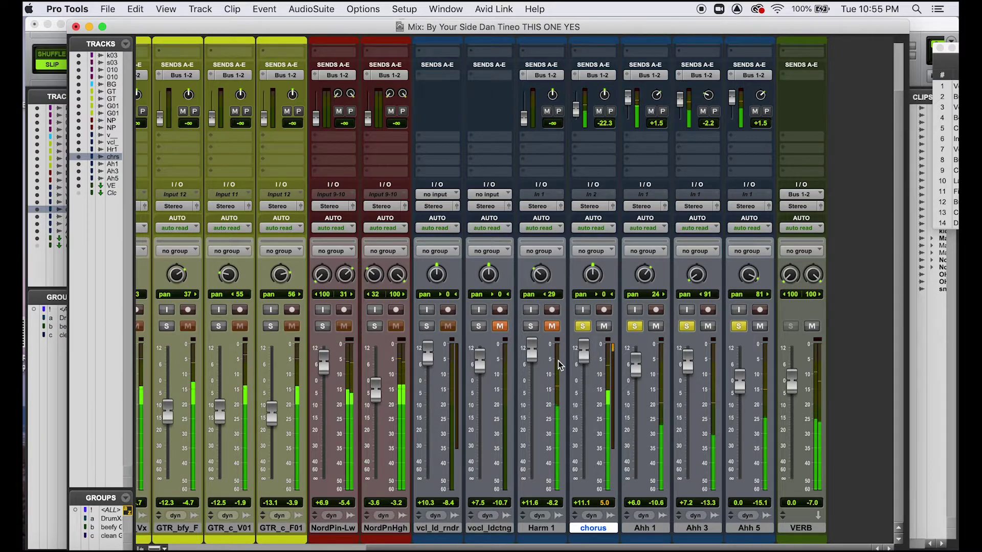
drag(585, 358, 584, 362)
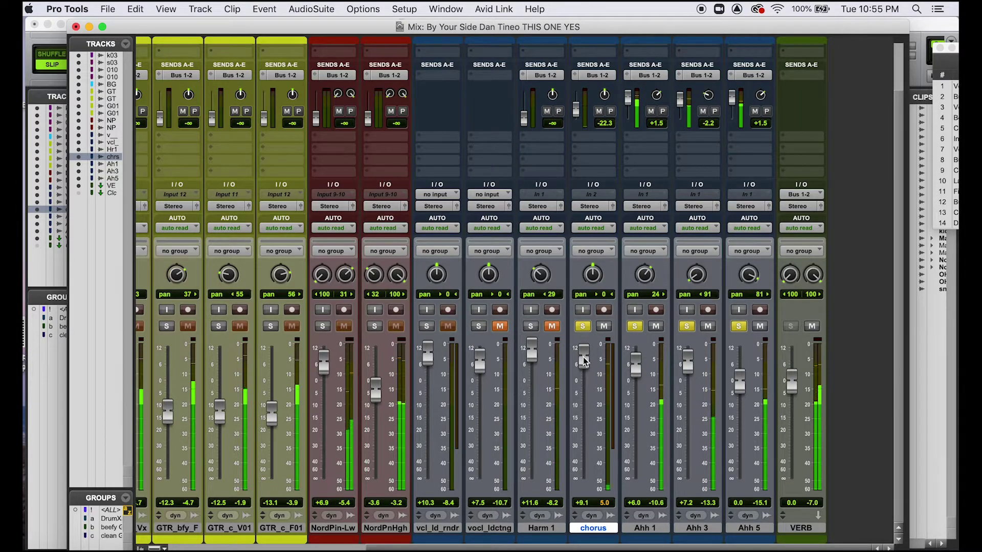
drag(584, 358, 584, 359)
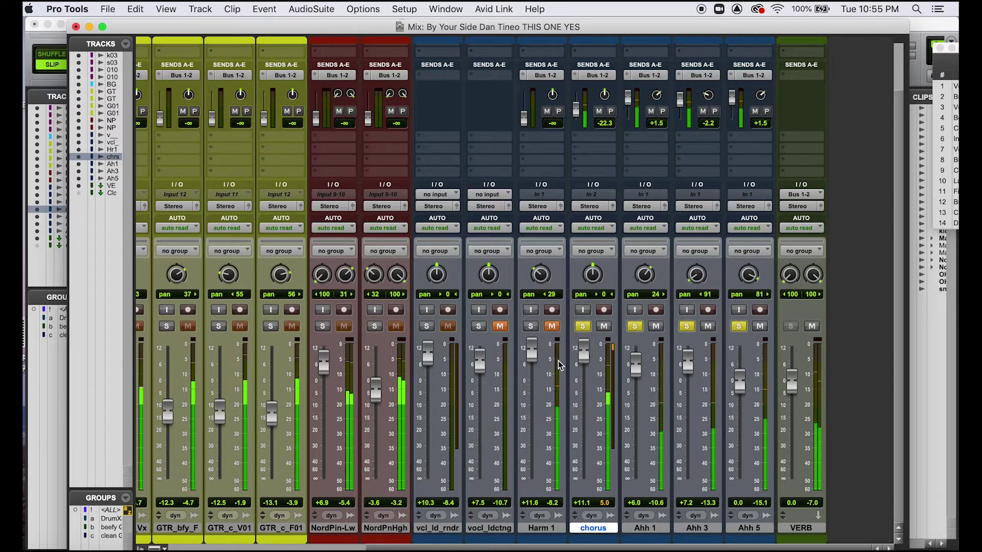
drag(584, 352, 584, 361)
drag(584, 354, 584, 358)
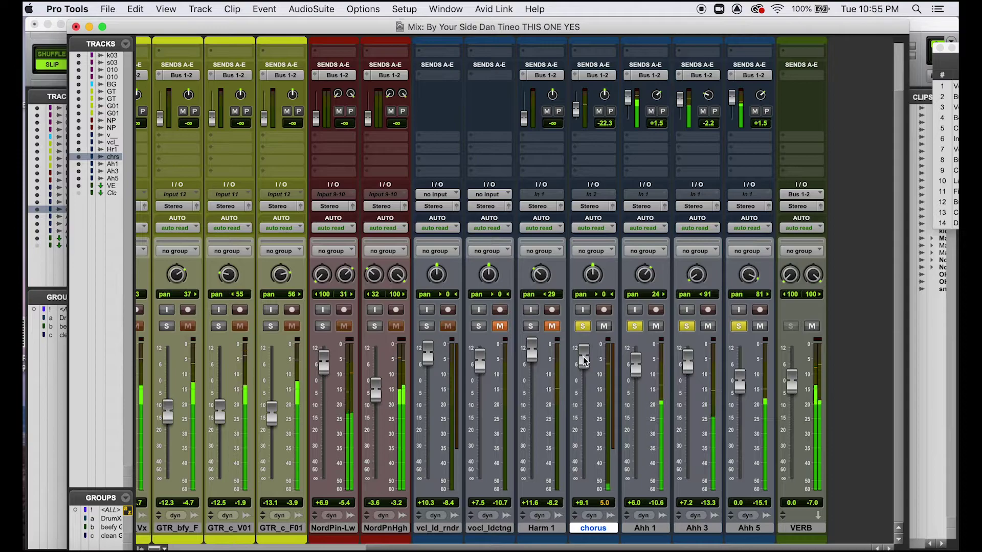
drag(585, 361, 585, 364)
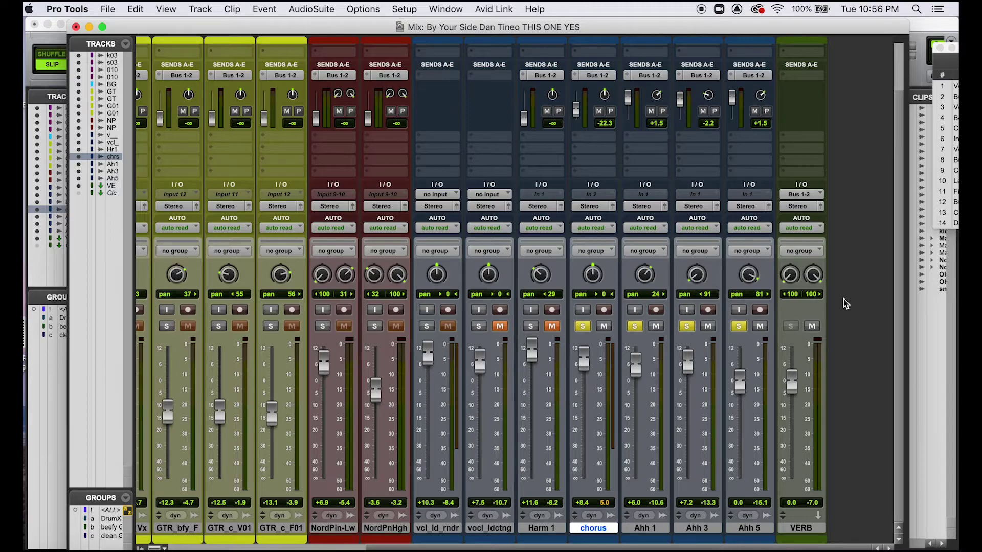
Raise the clean guitars' Bus 1-2 sends to -8.7 dB on GTR_c_V01 and -6.1 dB on GTR_c_F01.
drag(569, 548, 516, 546)
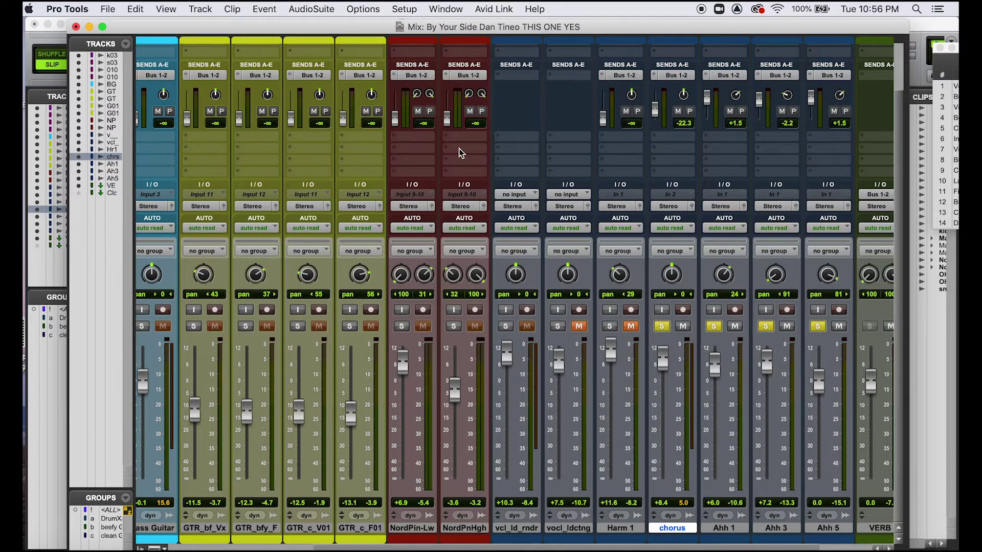
drag(343, 122, 290, 108)
scroll(291, 107, left, 5)
drag(520, 111, 520, 100)
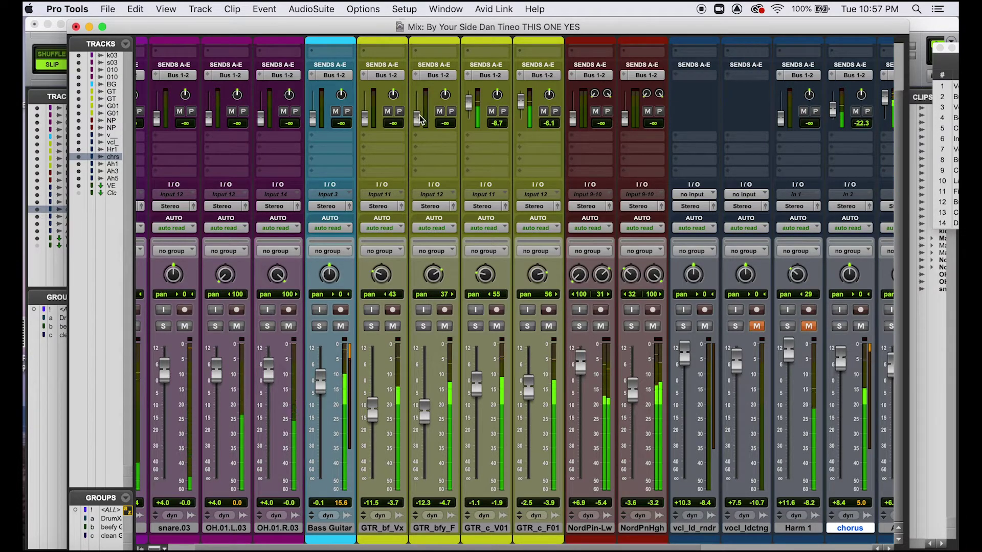
Set the Nord piano sends to -2.2 dB on the low track and -4.8 dB on the high, and the low track's volume to +2.1 dB.
drag(574, 123, 574, 100)
drag(624, 119, 618, 97)
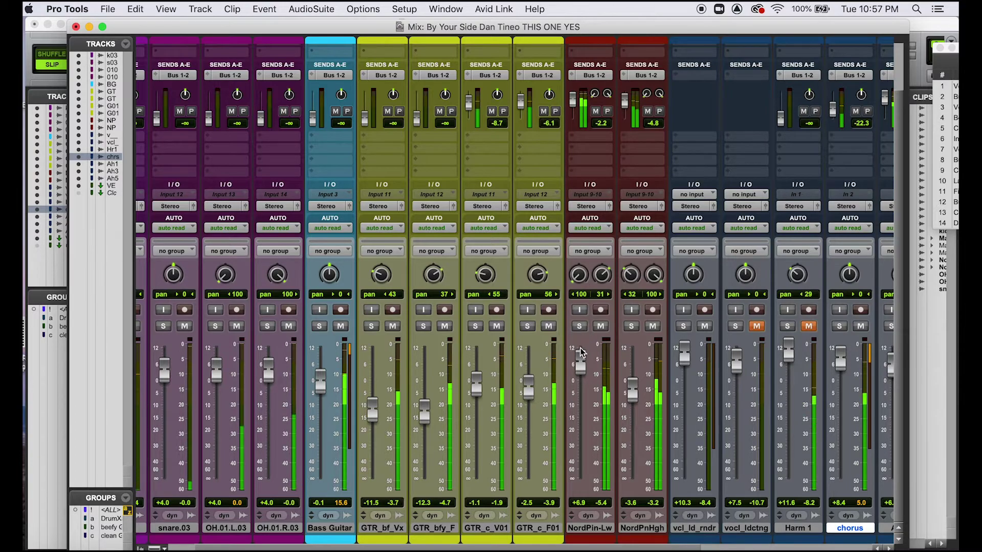
drag(581, 359, 581, 380)
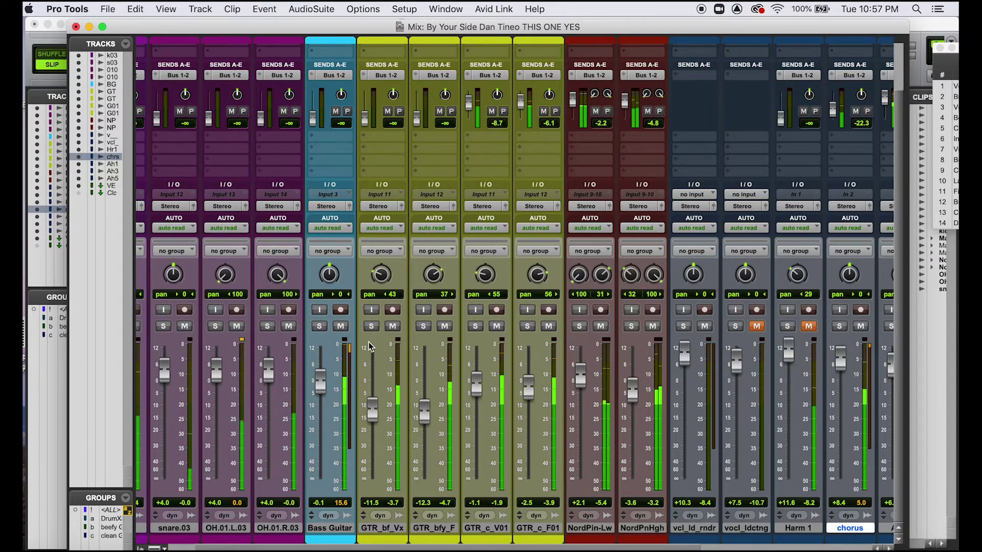
Rebalance the track volumes during playback: Bass Guitar to -1.7 dB, GTR_bf_Vx to -12.6 dB and both clean guitars to -4.9 dB.
drag(321, 381, 321, 387)
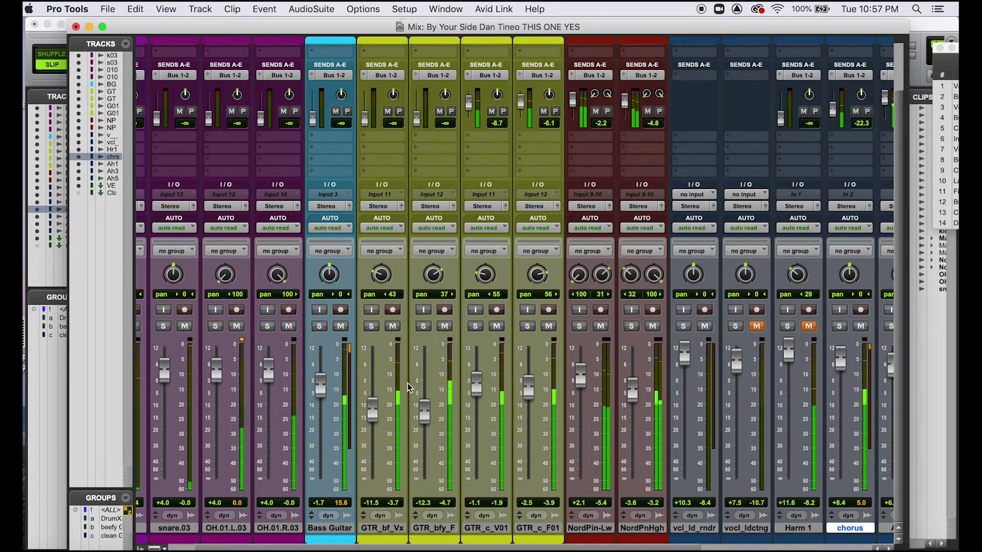
drag(372, 409, 373, 408)
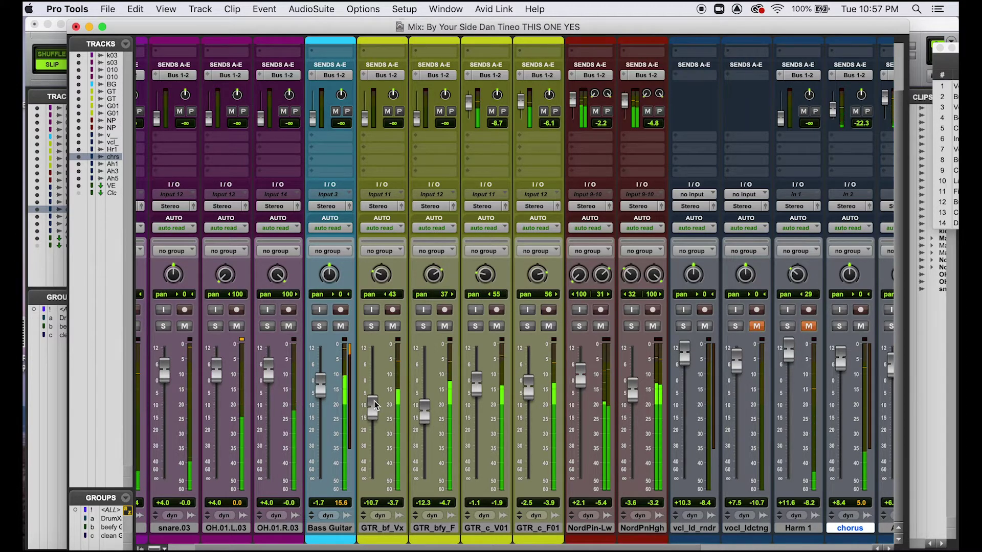
drag(476, 388, 527, 394)
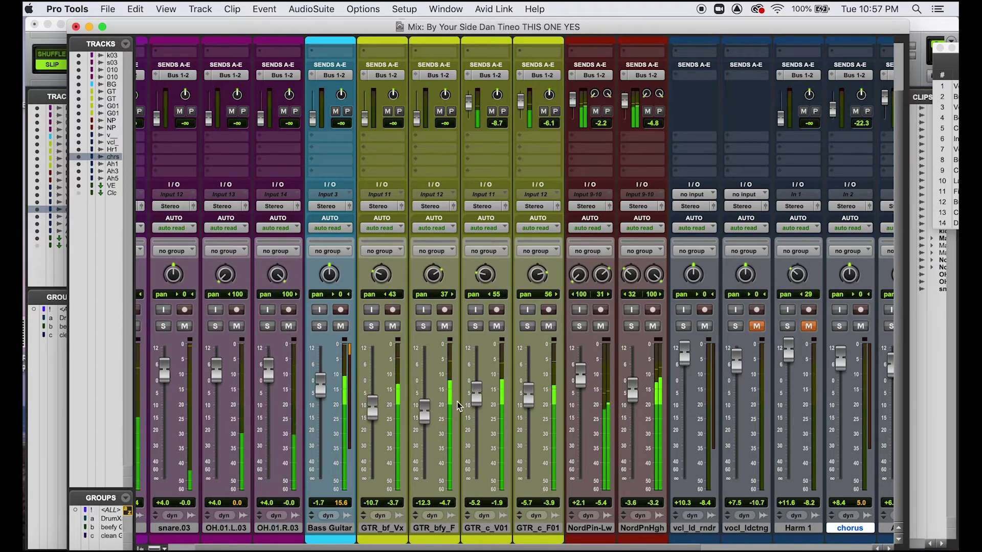
drag(373, 407, 375, 415)
drag(477, 397, 527, 392)
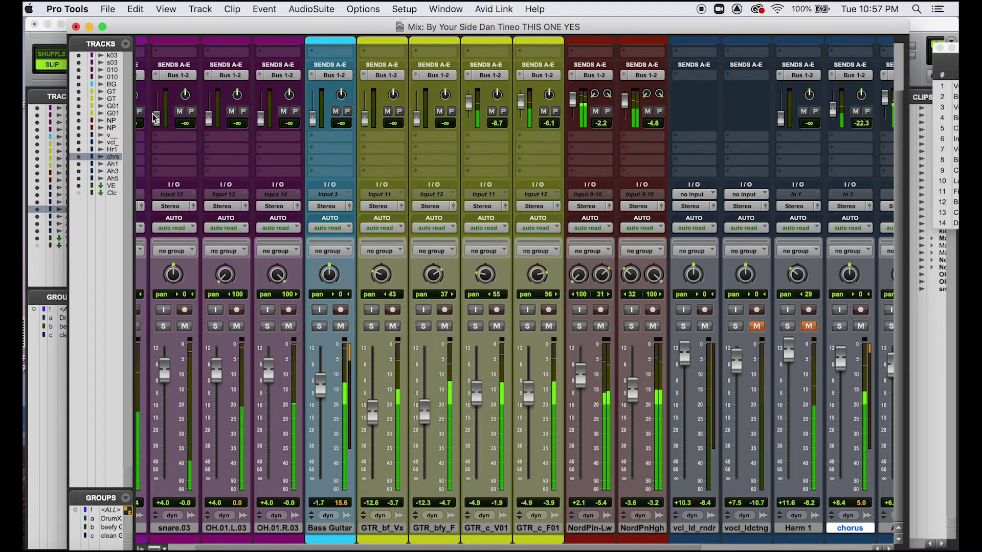
Set Bus 1-2 sends: snare -18.9 dB, left overhead -36.5 dB, right overhead -26.4 dB, GTR_bf_Vx -22.3 dB and GTR_bfy_F -34.5 dB.
drag(157, 121, 261, 110)
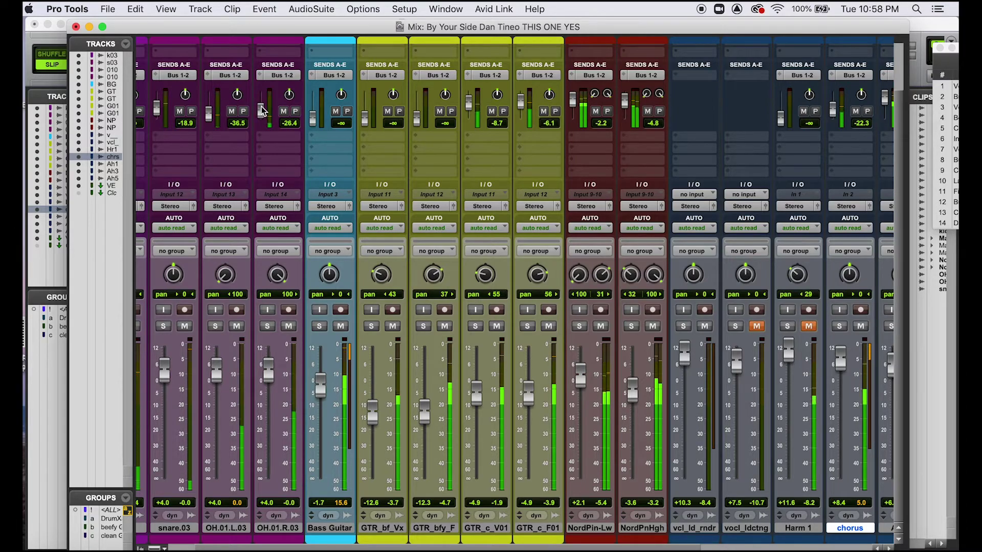
drag(364, 119, 363, 108)
scroll(417, 185, right, 1)
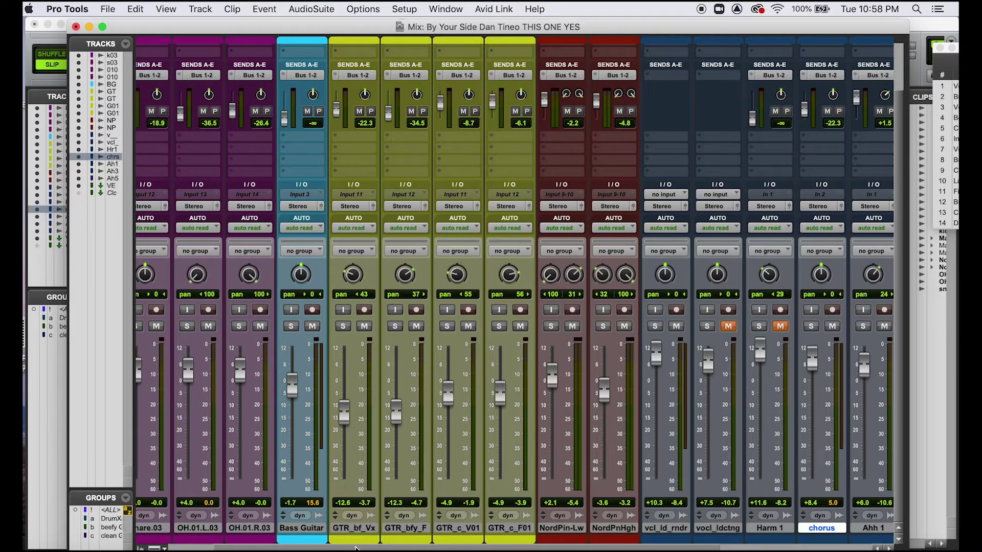
scroll(357, 549, left, 2)
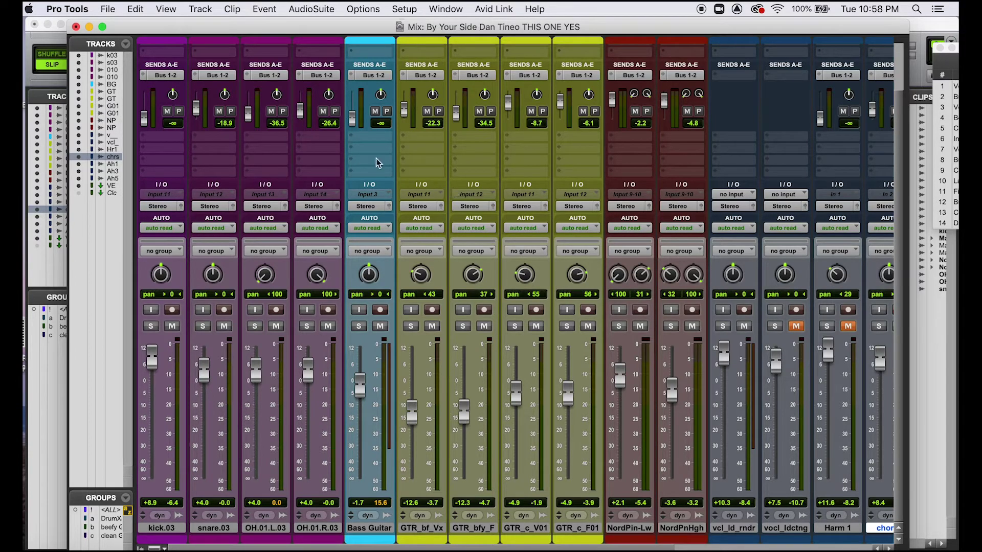
Set Bus 1-2 sends to -32.5 dB on kick, -34.5 dB on Bass Guitar and -15.1 dB on both beefy guitars, and adjust GTR_bf_Vx's send pan.
drag(143, 120, 142, 116)
drag(352, 125, 351, 114)
drag(457, 111, 456, 105)
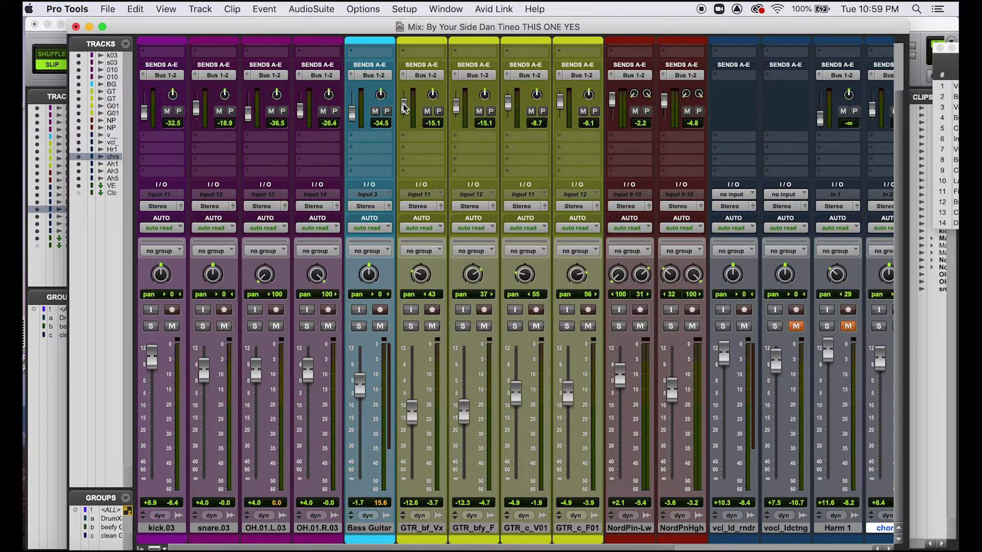
drag(433, 95, 433, 100)
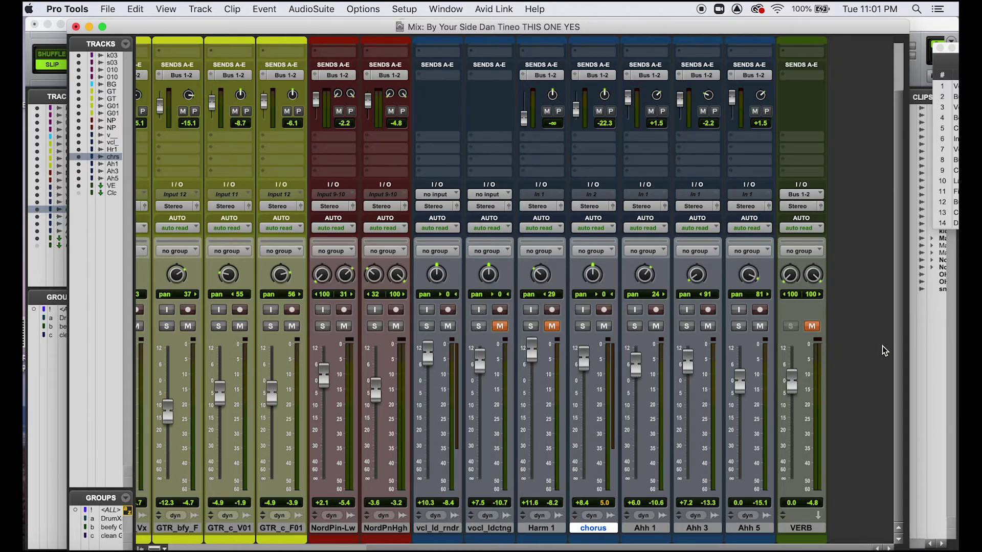
Review the inserts and reverb sends of the drum, bass, guitar and piano channels in the mixer.
scroll(884, 286, up, 2)
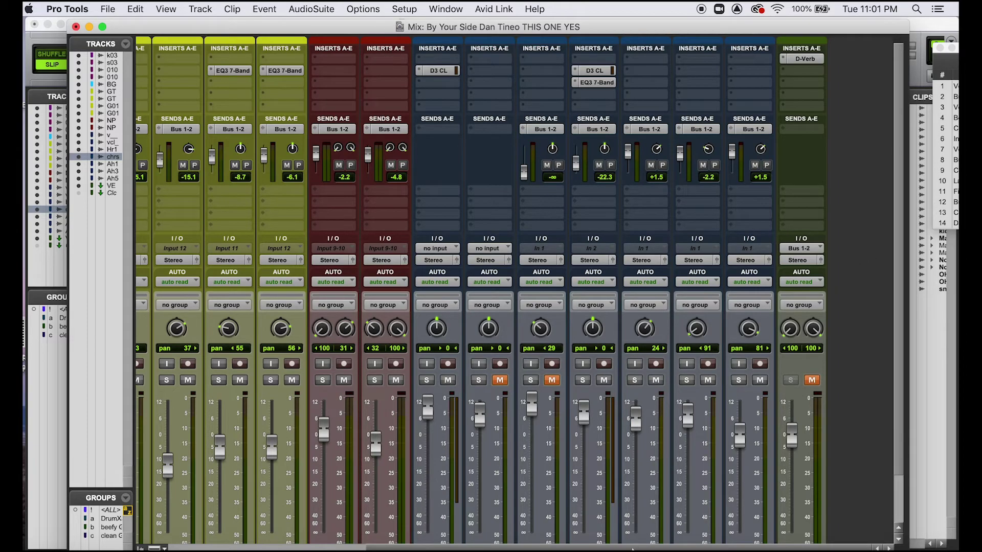
drag(626, 547, 469, 515)
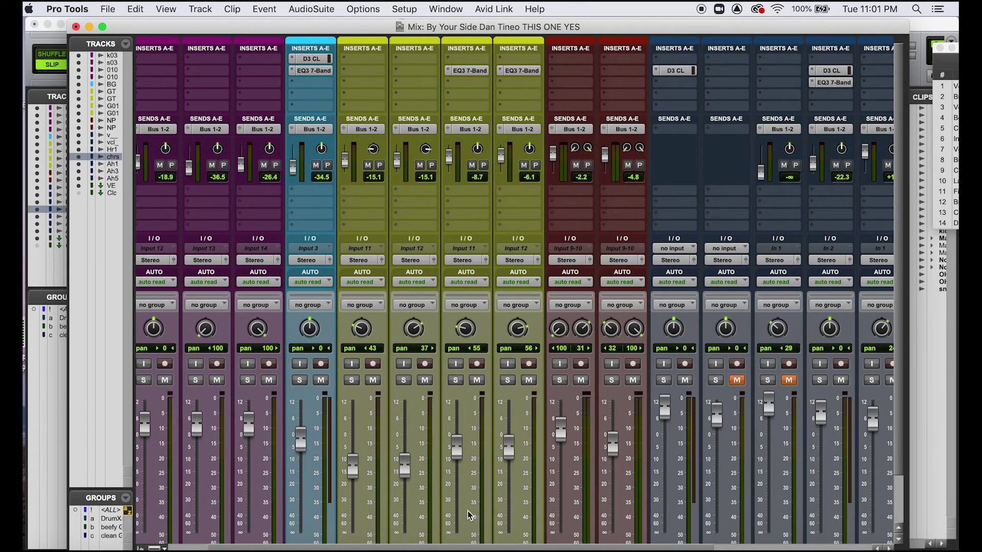